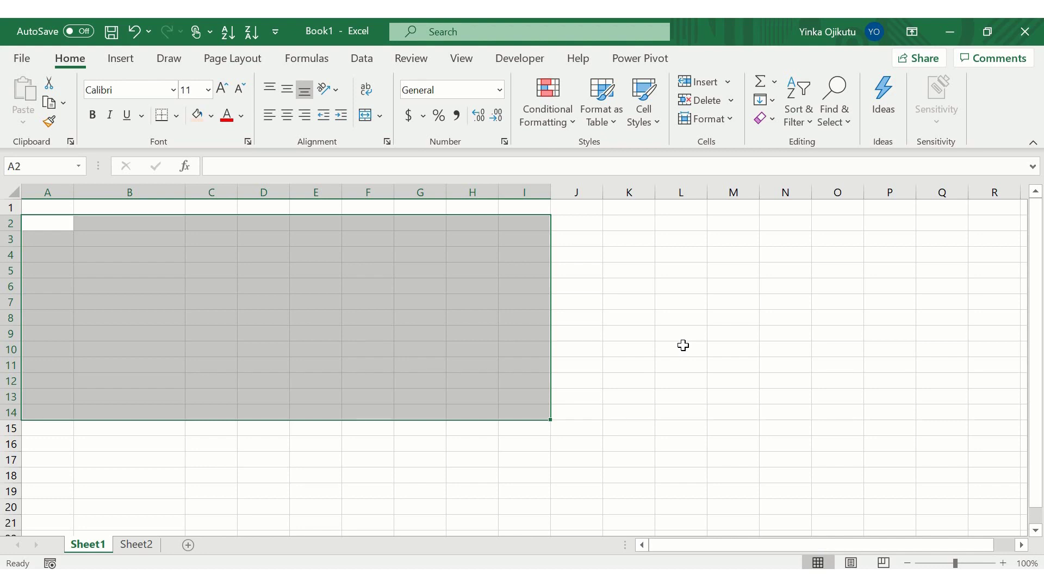
{"action": "key", "text": "Left"}
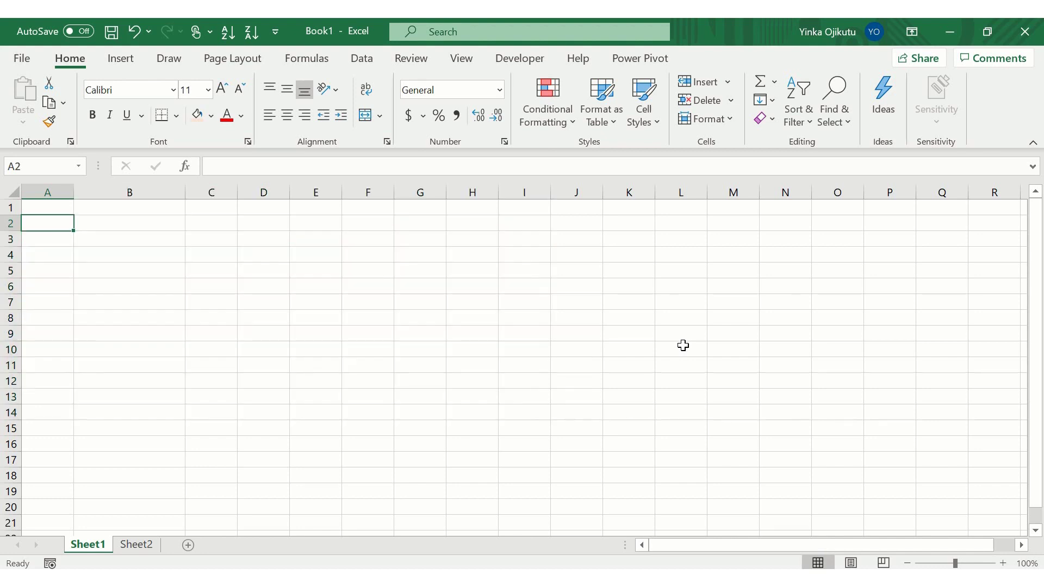
{"action": "key", "text": "Right"}
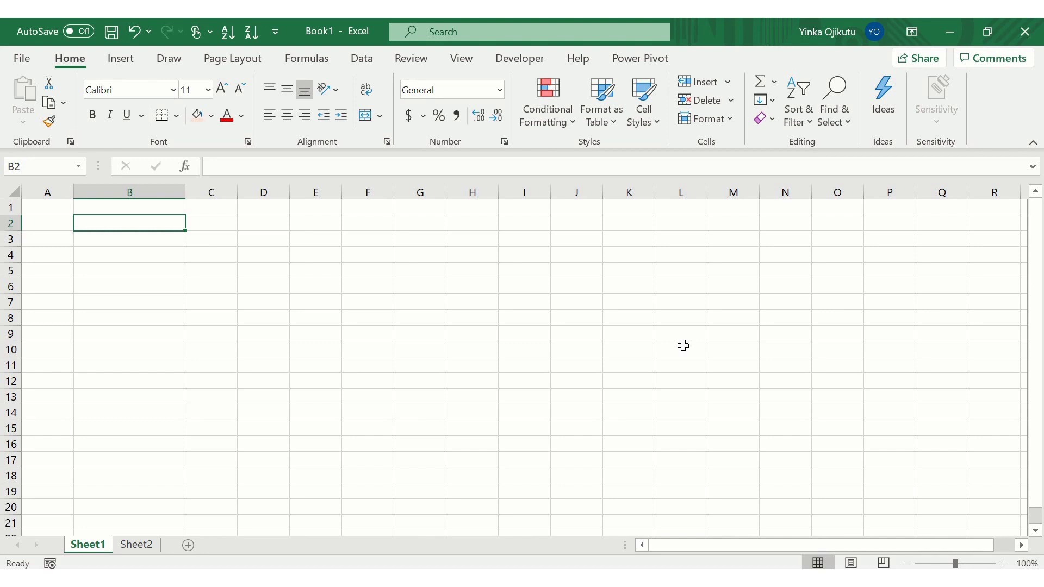
{"action": "key", "text": "Down"}
{"action": "key", "text": "Down"}
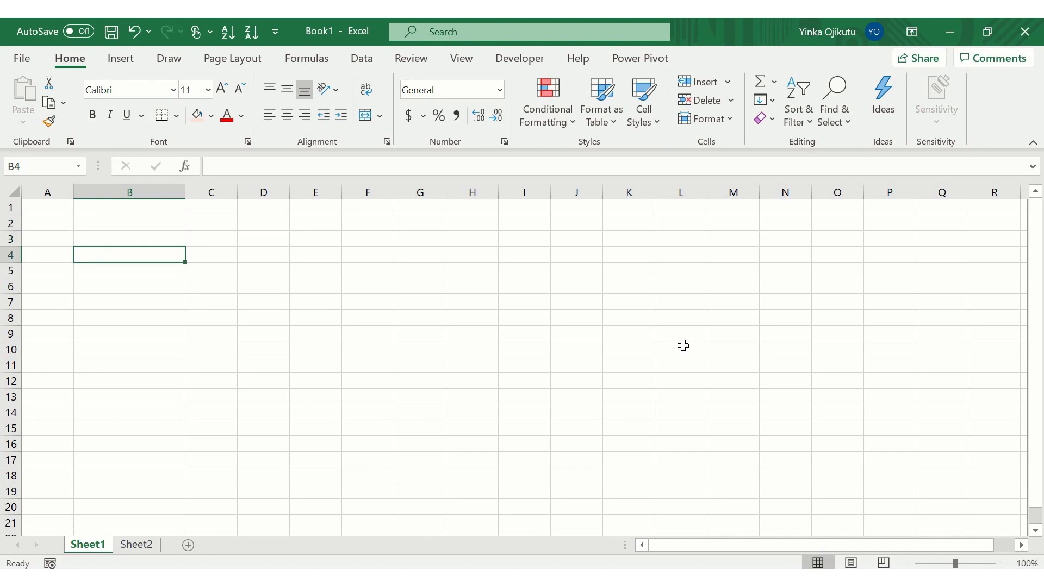
{"action": "key", "text": "Right"}
{"action": "key", "text": "Left"}
{"action": "key", "text": "Left"}
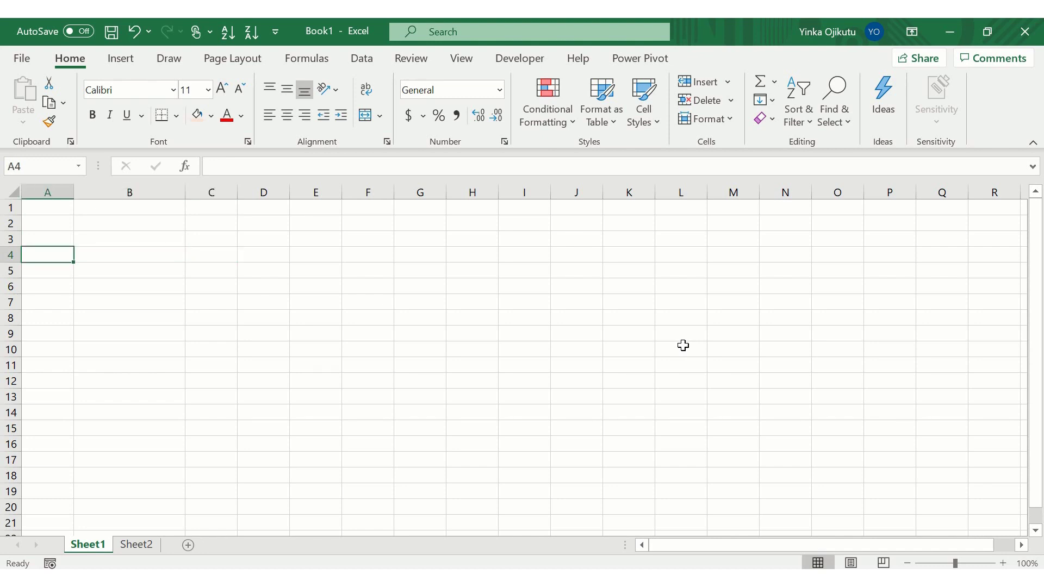
{"action": "key", "text": "Up"}
{"action": "key", "text": "Up"}
Enter the title "Population Across Geo-Political Zones In Nigeria (2015 - 2020)" in cell B2.
{"action": "key", "text": "Right"}
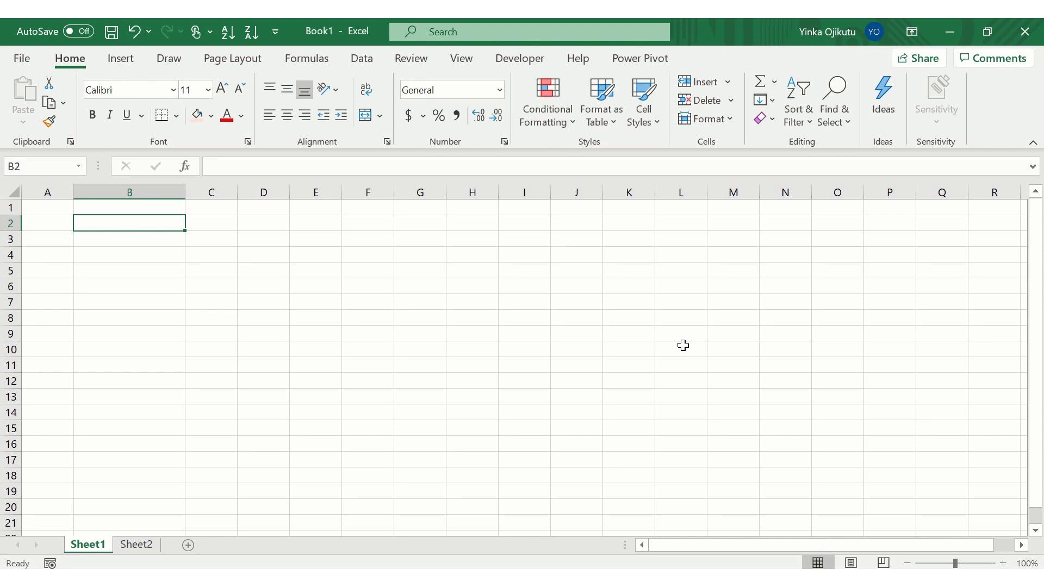
{"action": "type", "text": "Pop"}
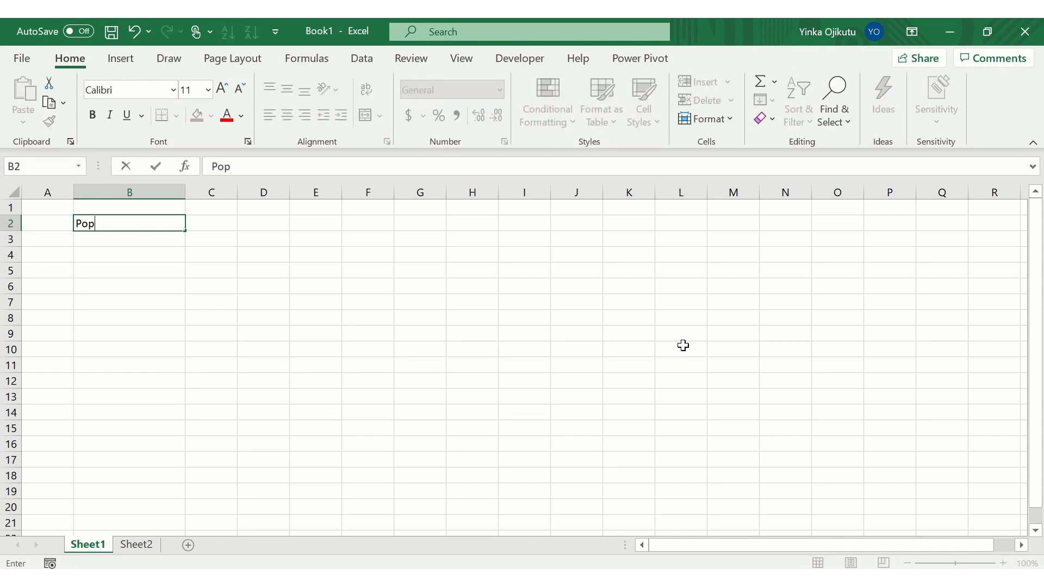
{"action": "type", "text": "ulation Acr"}
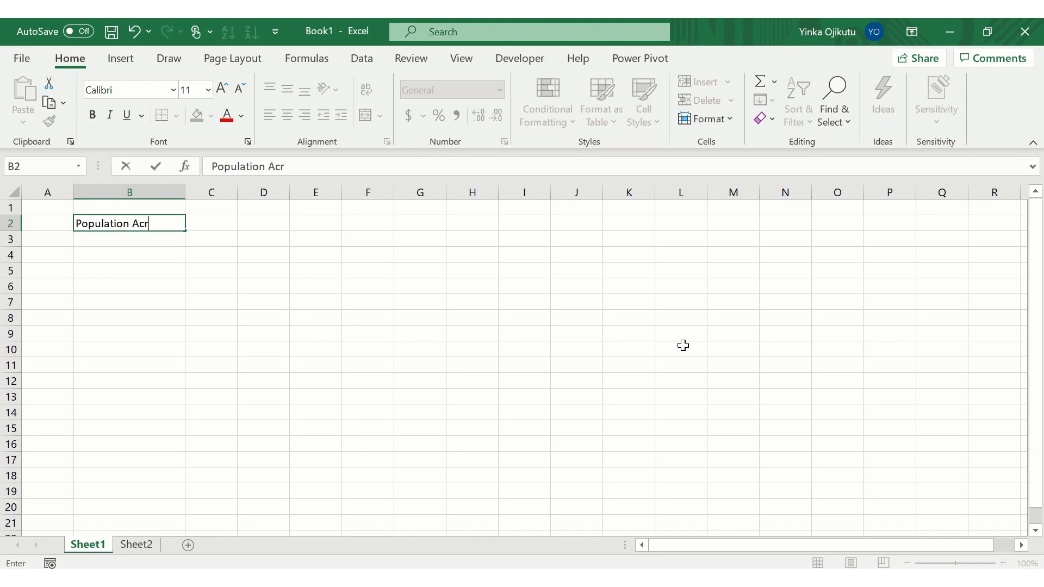
{"action": "type", "text": "oss Geo-P"}
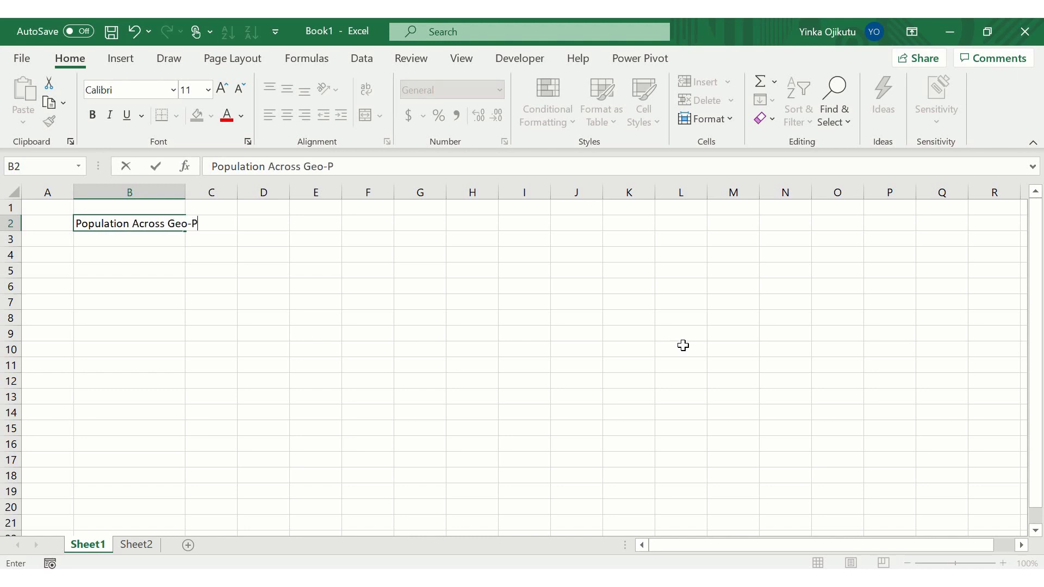
{"action": "type", "text": "olitical Zones In Ni"}
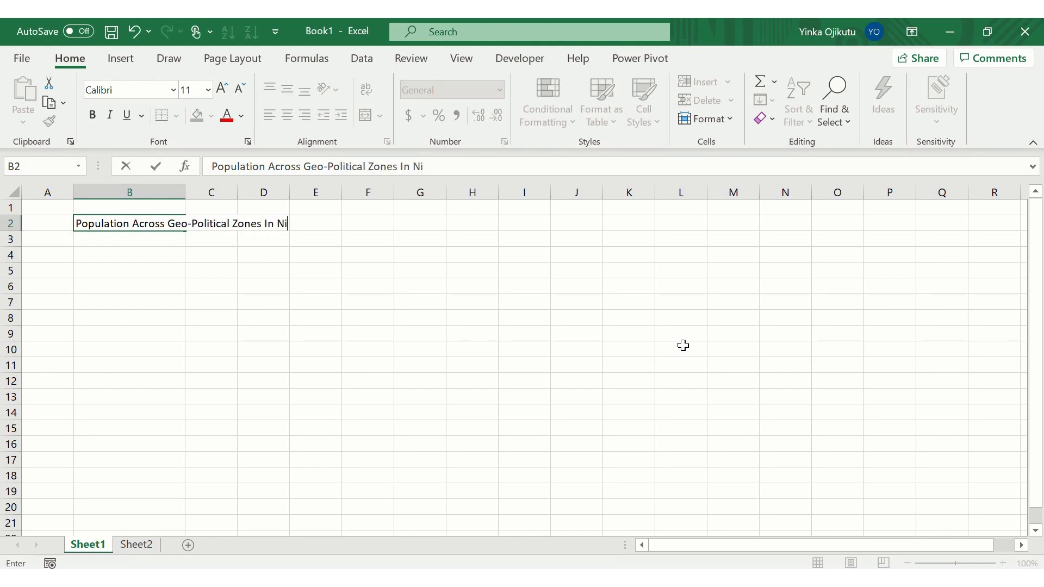
{"action": "type", "text": "geria (2015 - "}
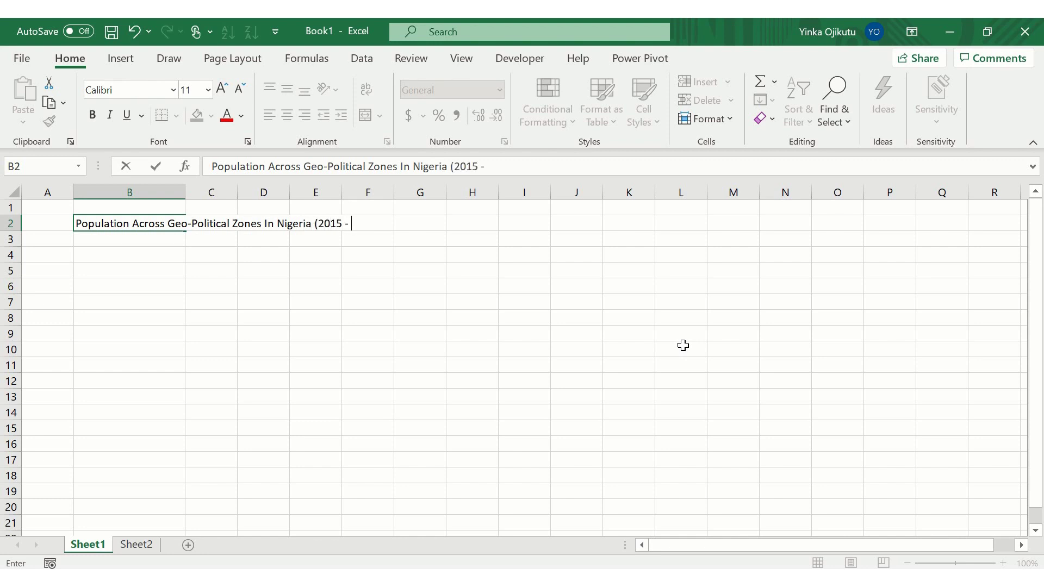
{"action": "type", "text": "2020)"}
{"action": "key", "text": "Return"}
Enter the zone labels North-West in cell B4 and North-East in cell B5.
{"action": "key", "text": "Return"}
{"action": "type", "text": "No"}
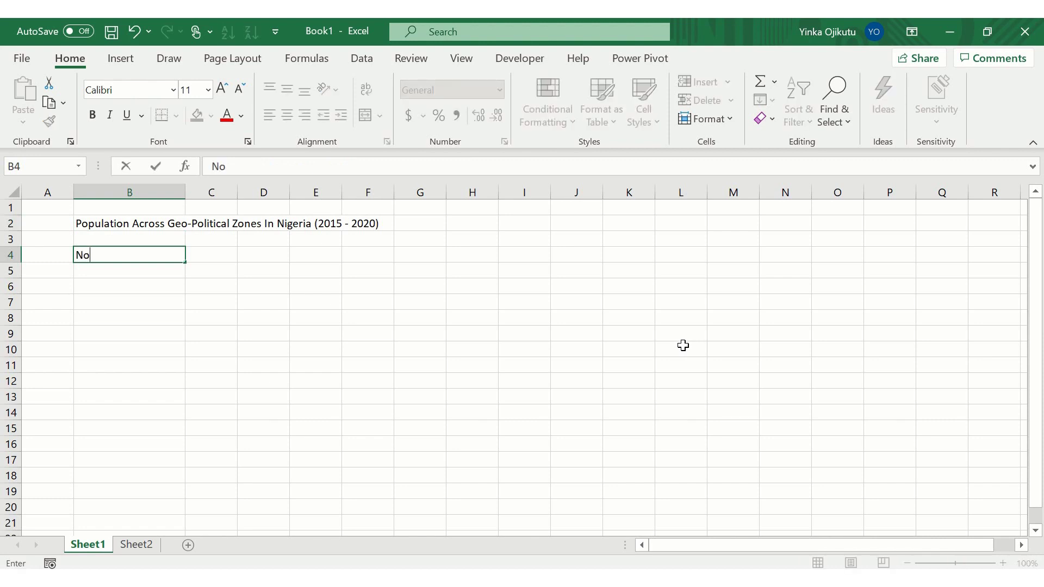
{"action": "type", "text": "rth-West"}
{"action": "key", "text": "Return"}
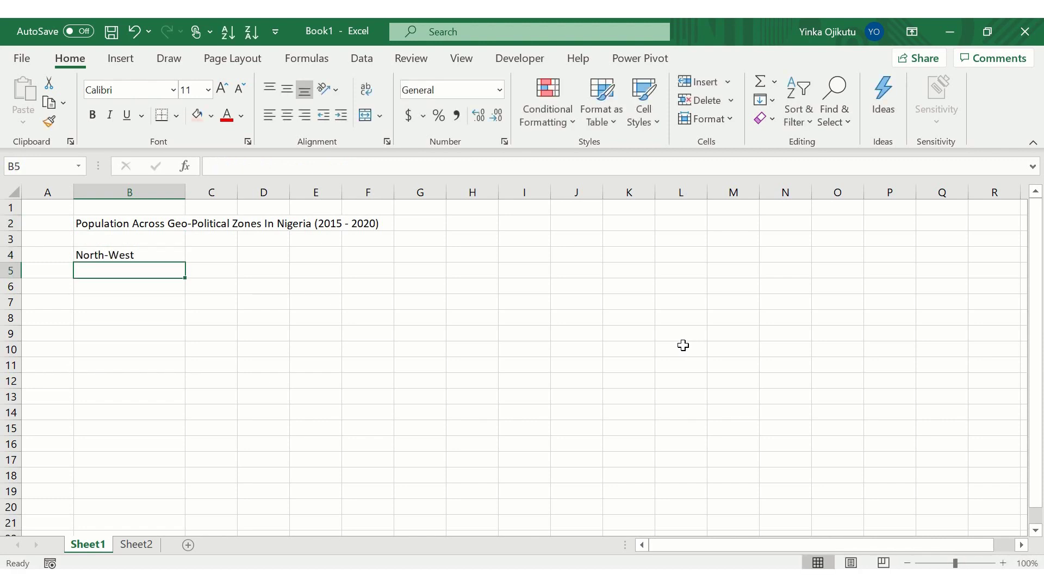
{"action": "type", "text": "North-East"}
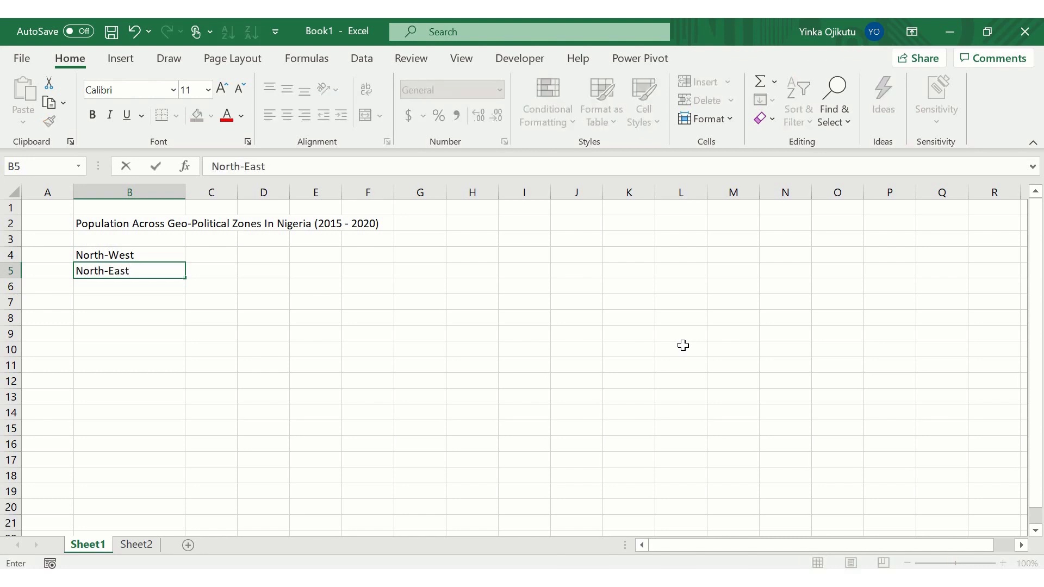
{"action": "key", "text": "Return"}
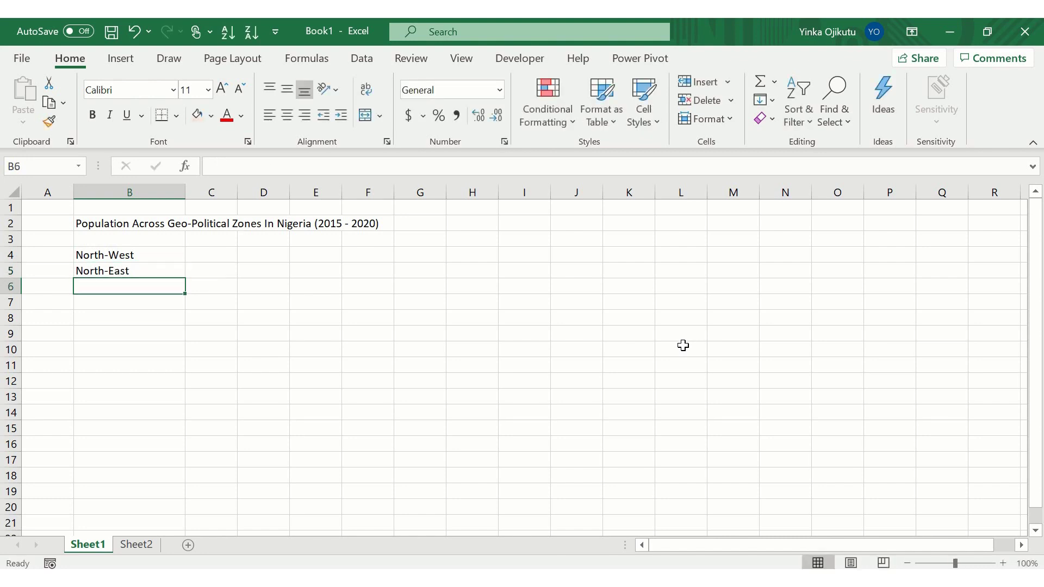
Copy the North-East label down into cell B6 and edit it to North-Central.
{"action": "key", "text": "ctrl+d"}
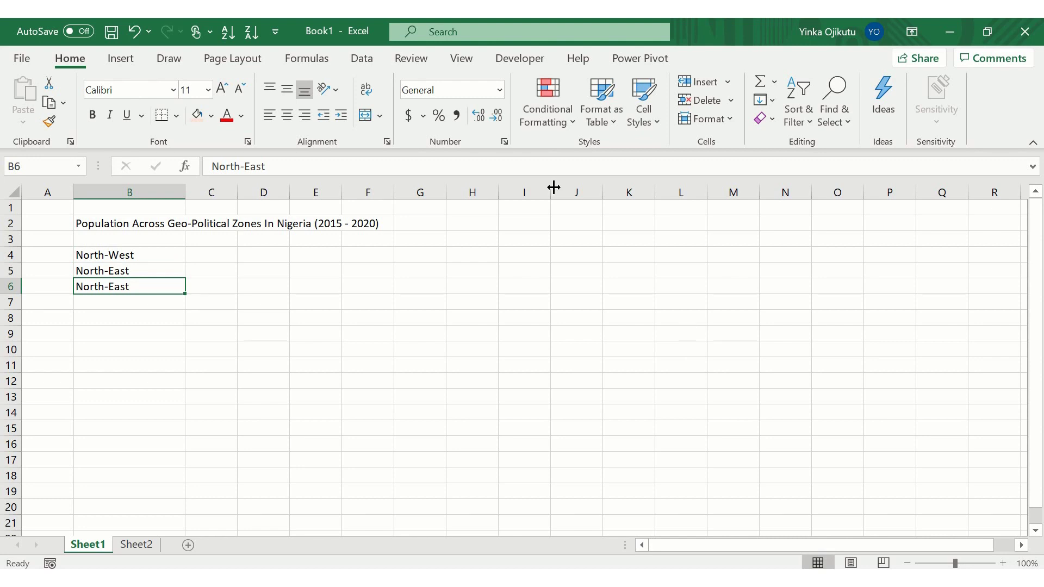
{"action": "left_click", "coordinate": [453, 173]}
{"action": "key", "text": "BackSpace"}
{"action": "key", "text": "BackSpace"}
{"action": "key", "text": "BackSpace"}
{"action": "key", "text": "BackSpace"}
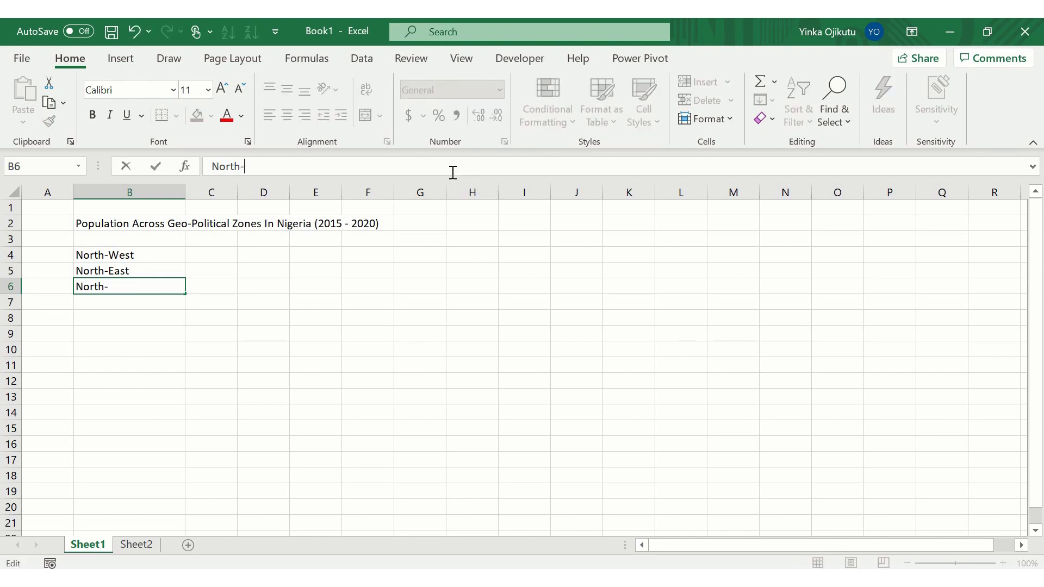
{"action": "type", "text": "Central"}
{"action": "key", "text": "Return"}
Enter South-South in cell B7, and fill it down to B8 edited to read South-East.
{"action": "type", "text": "South"}
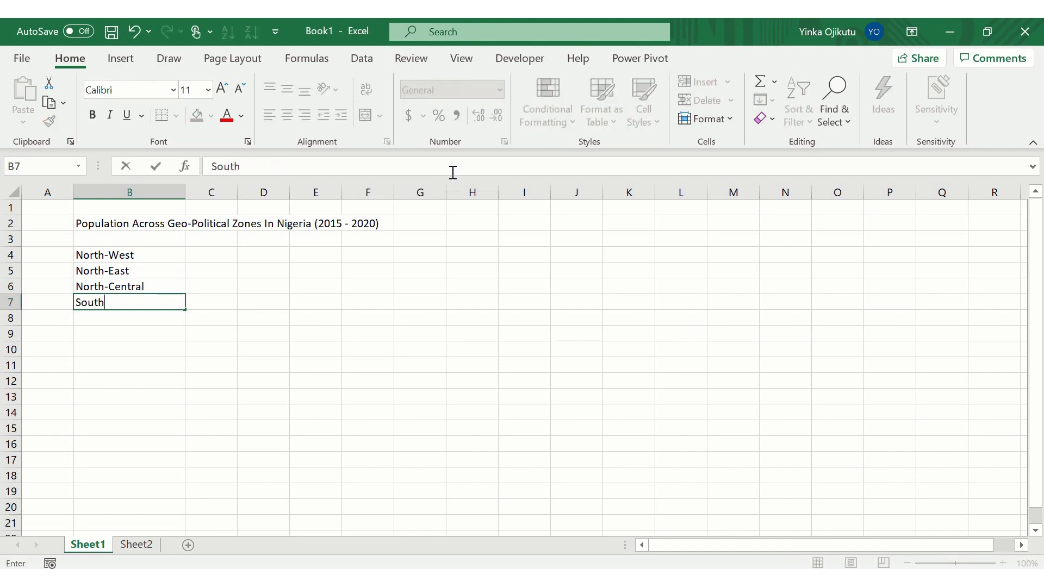
{"action": "type", "text": "-South"}
{"action": "key", "text": "Return"}
{"action": "key", "text": "ctrl+d"}
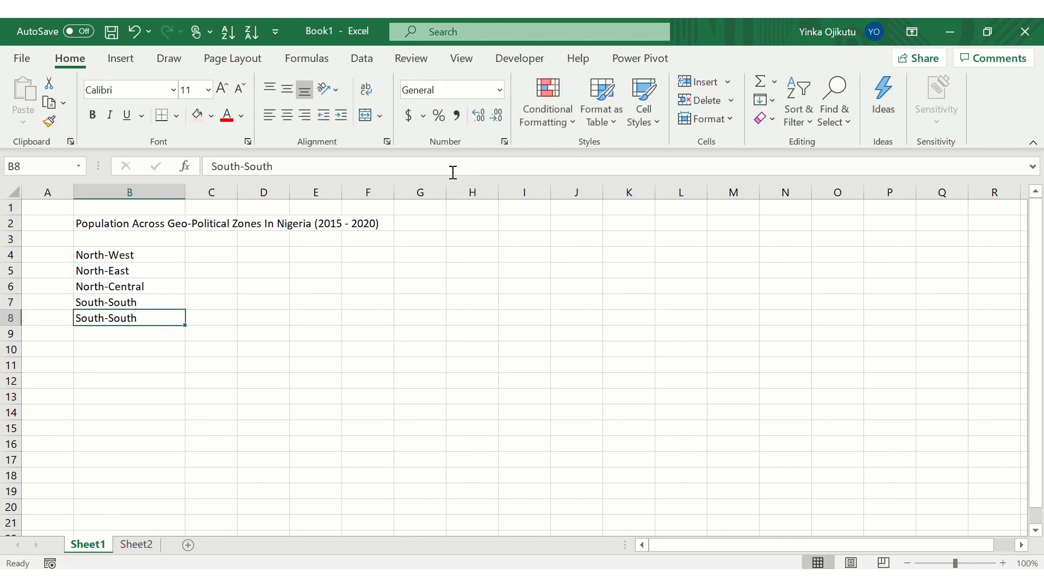
{"action": "left_click", "coordinate": [424, 168]}
{"action": "key", "text": "BackSpace"}
{"action": "key", "text": "BackSpace"}
{"action": "key", "text": "BackSpace"}
{"action": "key", "text": "BackSpace"}
{"action": "key", "text": "BackSpace"}
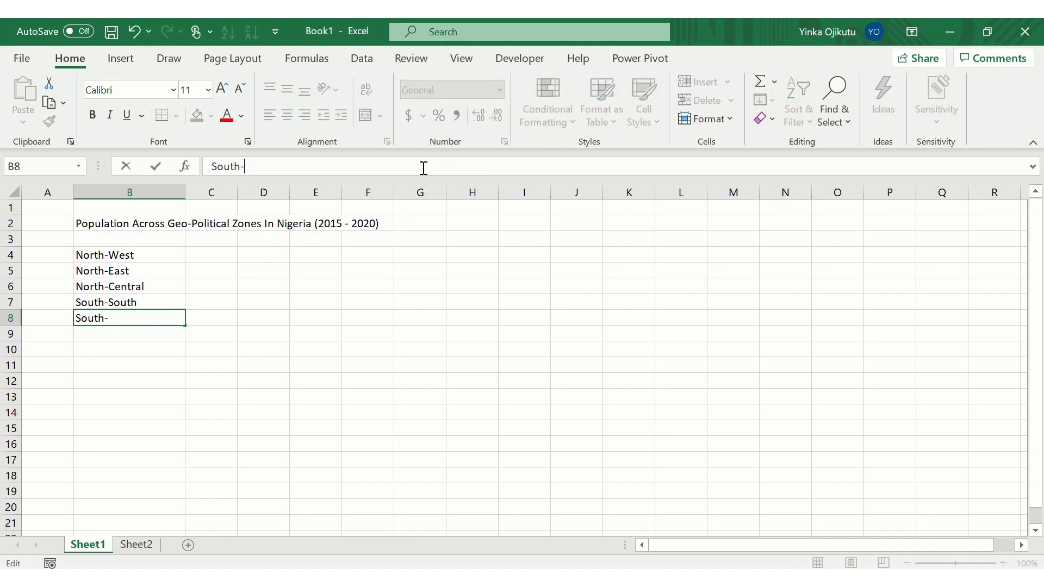
{"action": "type", "text": "East"}
{"action": "key", "text": "Return"}
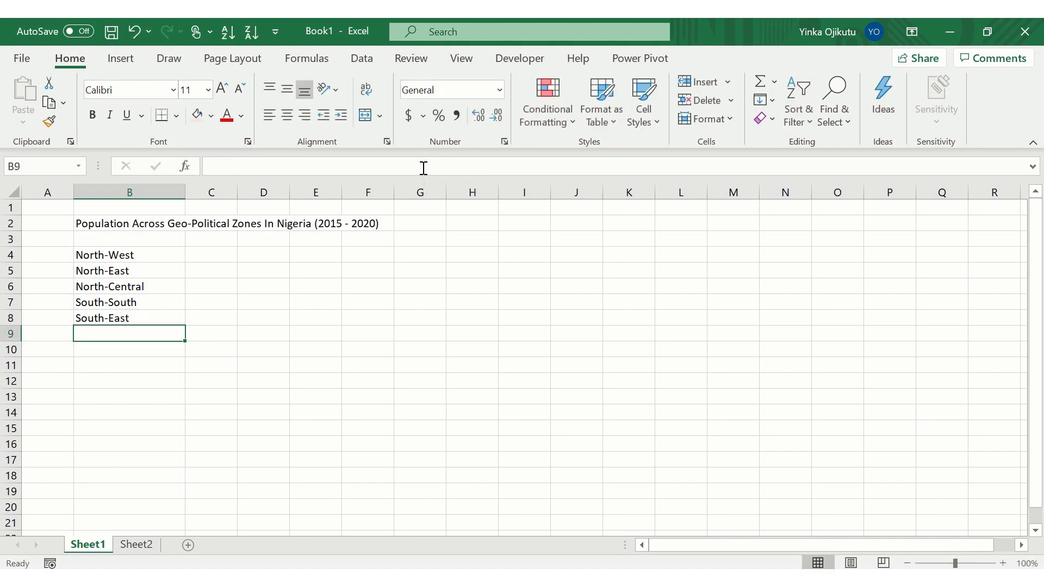
Copy the South-East label down into cell B9 and edit it to South-West.
{"action": "key", "text": "ctrl+d"}
{"action": "left_click", "coordinate": [403, 166]}
{"action": "key", "text": "Left"}
{"action": "key", "text": "Left"}
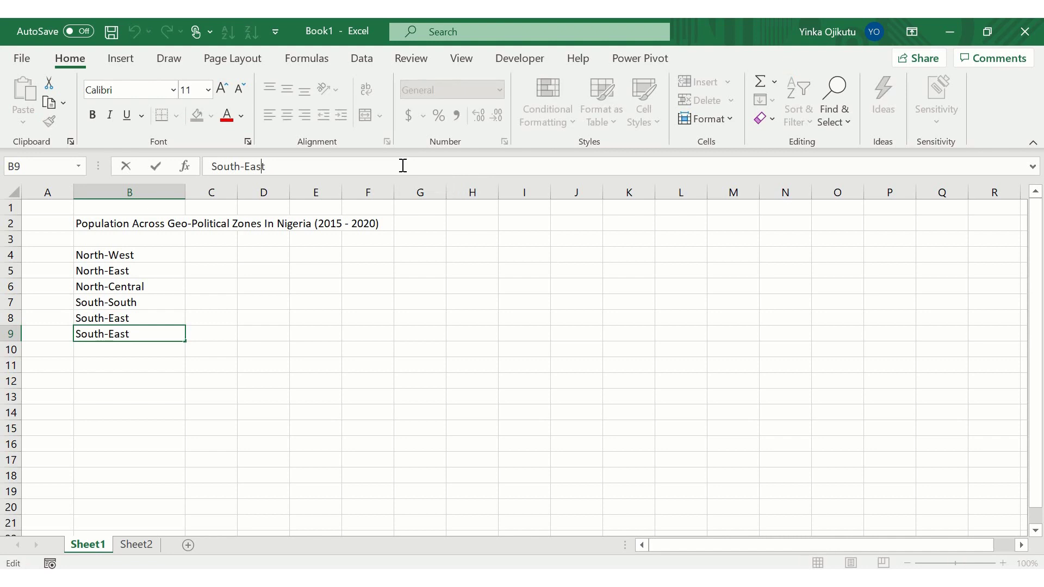
{"action": "key", "text": "BackSpace"}
{"action": "key", "text": "BackSpace"}
{"action": "type", "text": "We"}
{"action": "key", "text": "Return"}
Enter 2015 as the first year heading in cell C3.
{"action": "key", "text": "Up"}
{"action": "key", "text": "Up"}
{"action": "key", "text": "Up"}
{"action": "key", "text": "Up"}
{"action": "key", "text": "Up"}
{"action": "key", "text": "Up"}
{"action": "key", "text": "Up"}
{"action": "key", "text": "Right"}
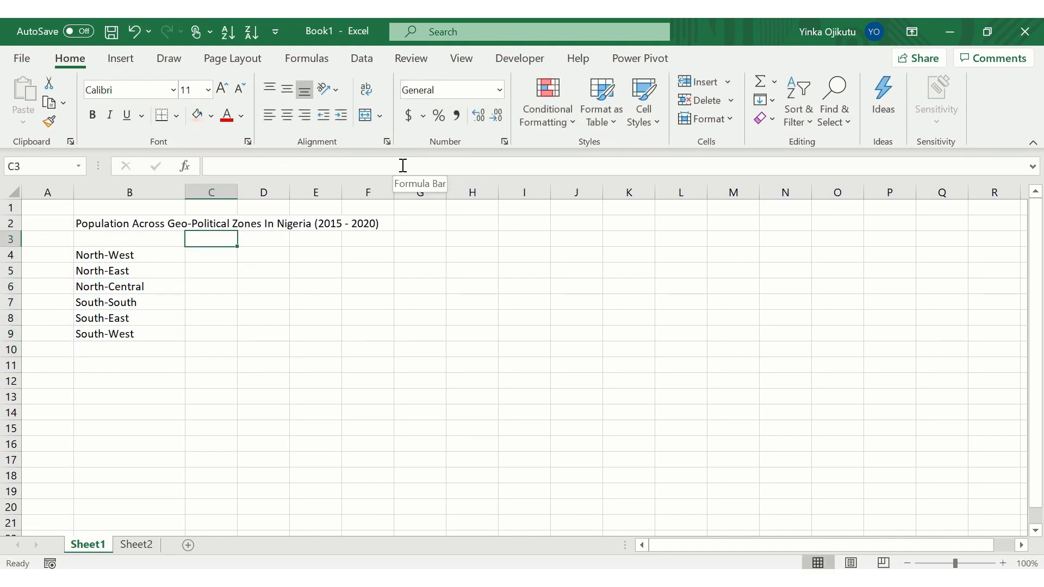
{"action": "type", "text": "2015"}
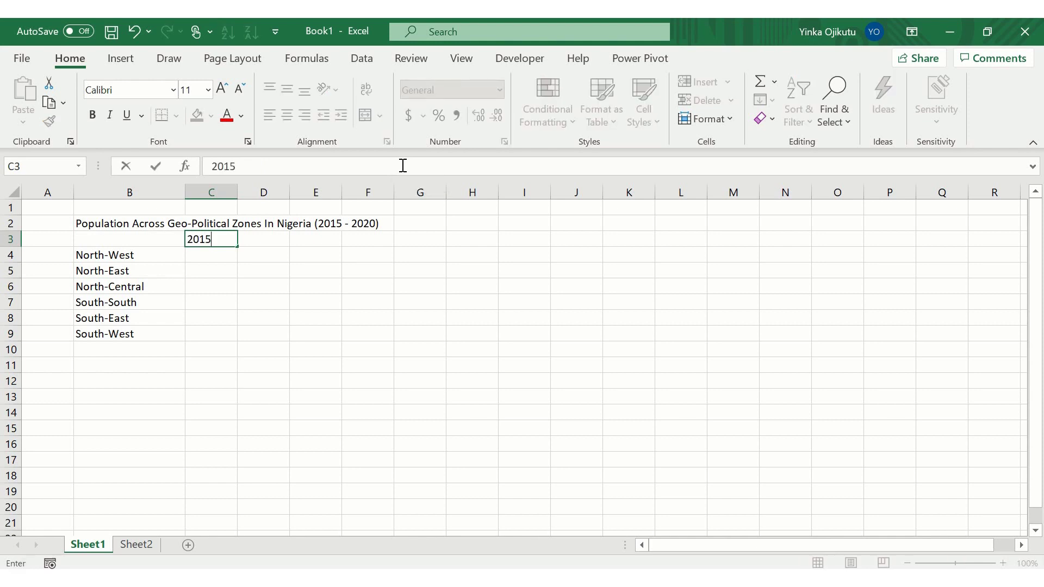
{"action": "key", "text": "Return"}
Extend the year heading from C3 across to H3 as a fill series, giving 2015 to 2020.
{"action": "key", "text": "Up"}
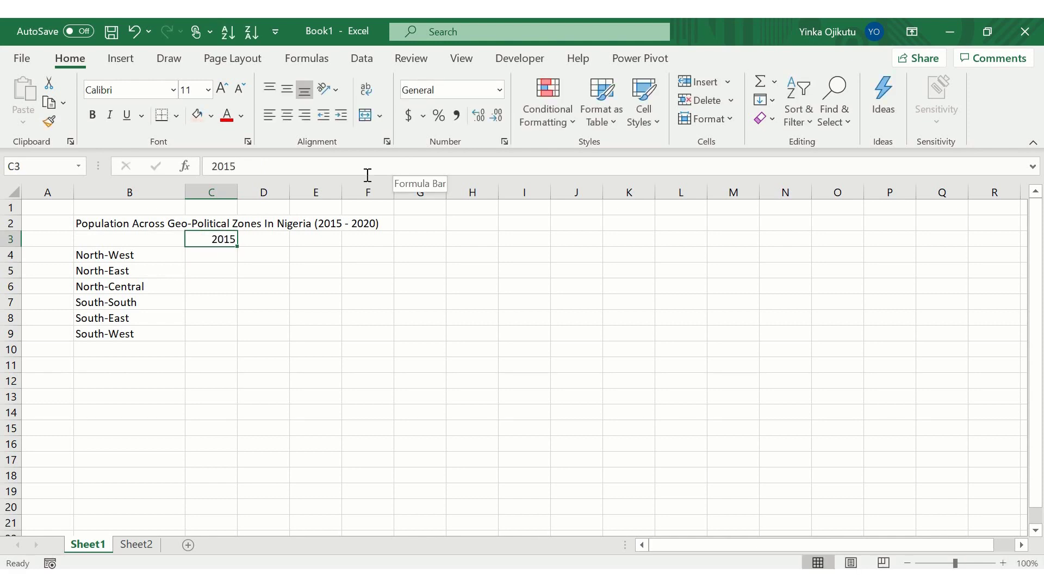
{"action": "left_click_drag", "start_coordinate": [240, 247], "coordinate": [474, 246]}
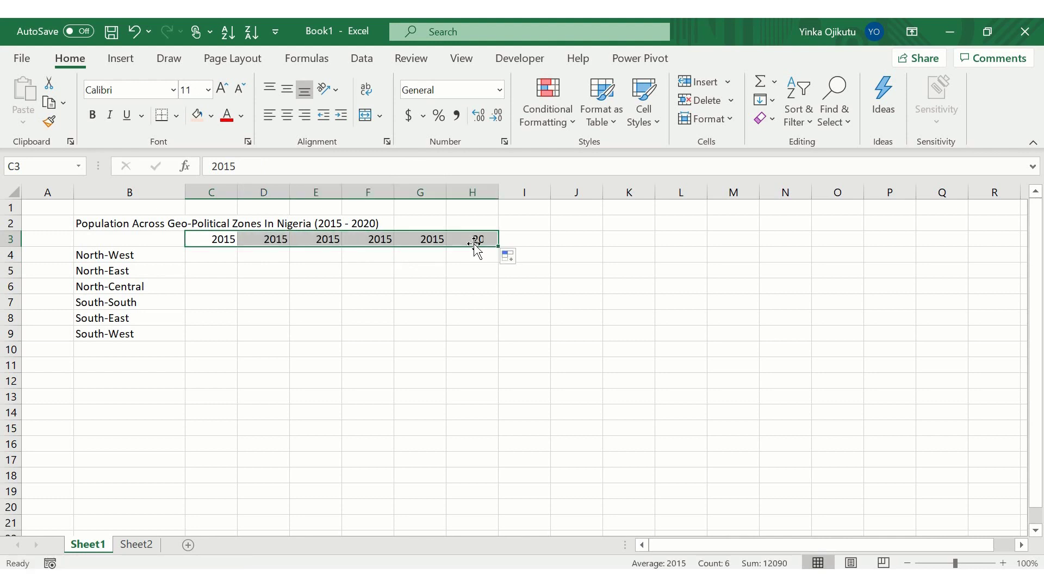
{"action": "left_click", "coordinate": [525, 260]}
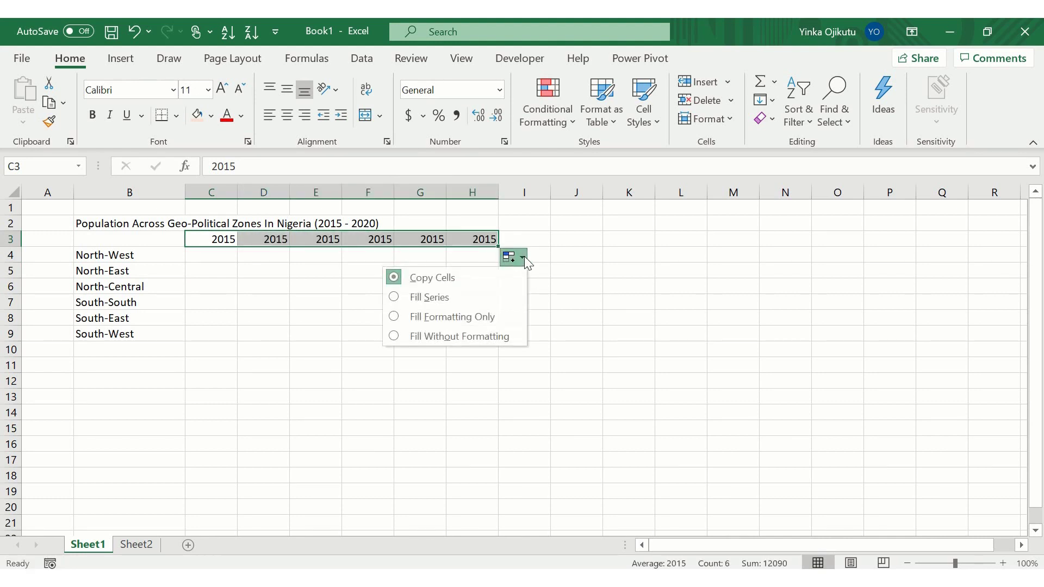
{"action": "left_click", "coordinate": [393, 300]}
Fill the whole range C4:H9 with the formula =RANDBETWEEN(20,50).
{"action": "key", "text": "Down"}
{"action": "key", "text": "shift+Right"}
{"action": "key", "text": "shift+Right"}
{"action": "key", "text": "shift+Right"}
{"action": "key", "text": "shift+Right"}
{"action": "key", "text": "shift+Right"}
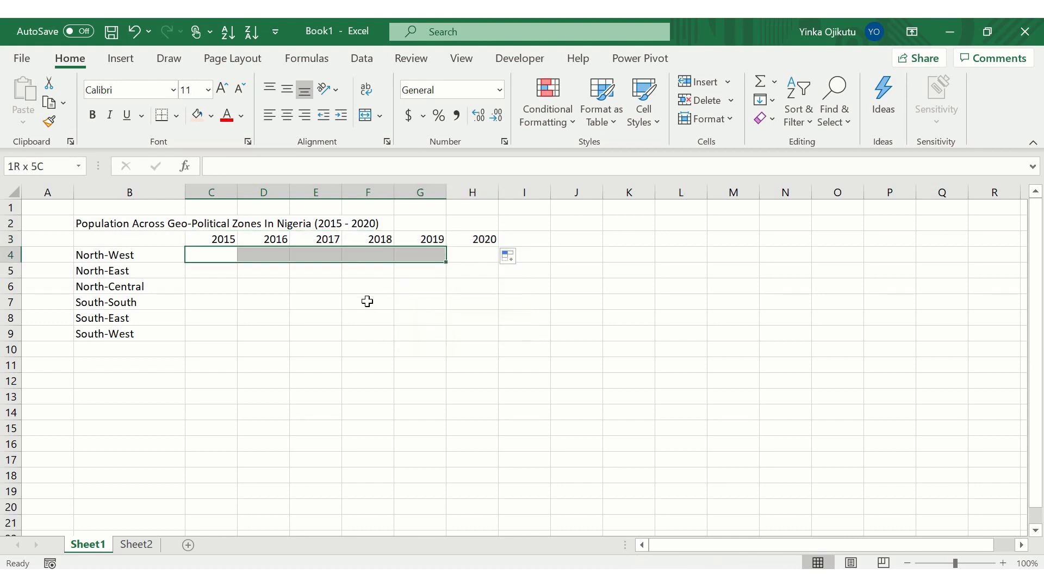
{"action": "key", "text": "shift+Down"}
{"action": "key", "text": "shift+Down"}
{"action": "key", "text": "shift+Down"}
{"action": "key", "text": "shift+Down"}
{"action": "key", "text": "shift+Down"}
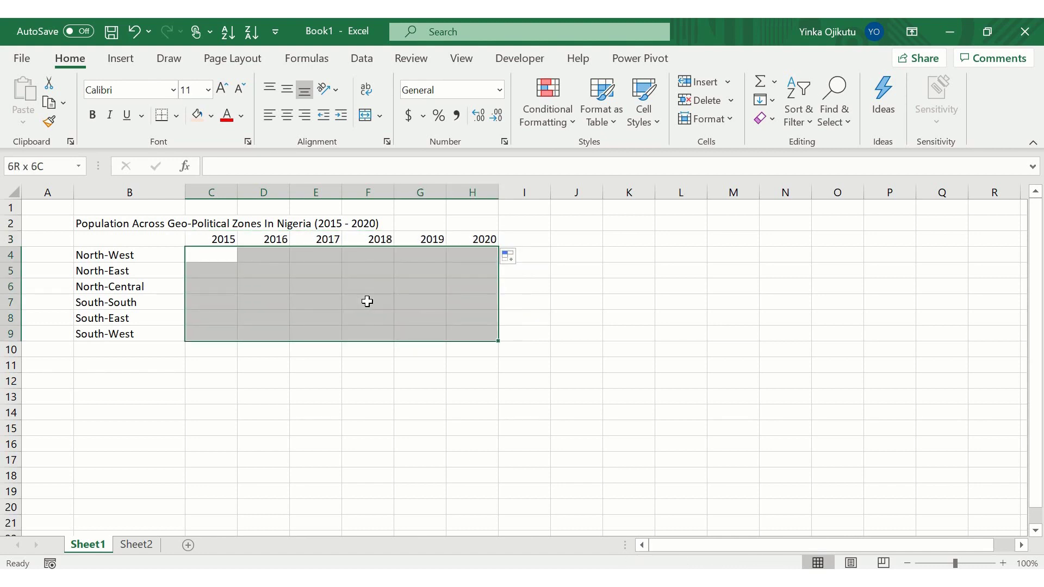
{"action": "type", "text": "=ra"}
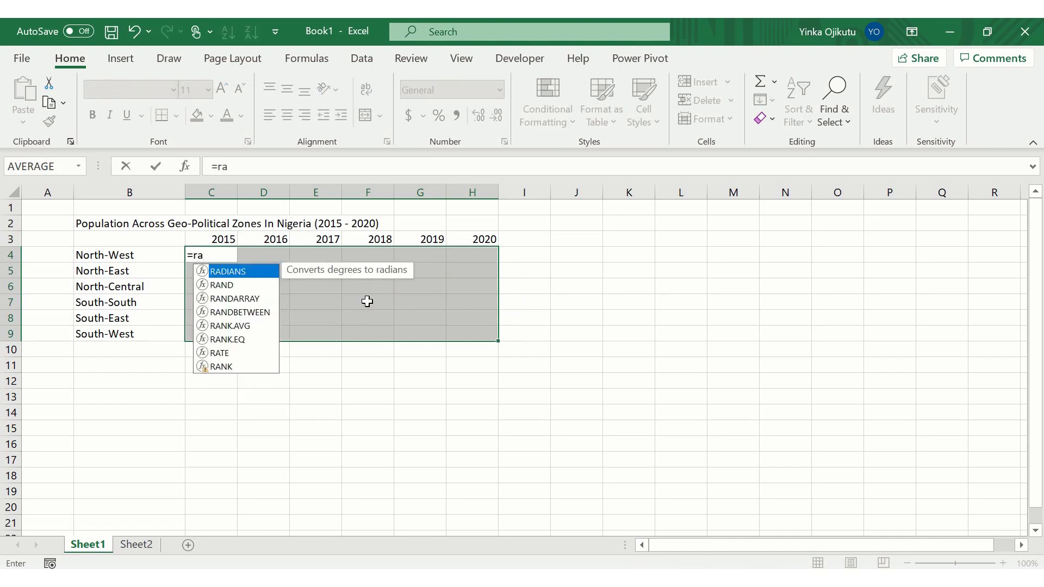
{"action": "key", "text": "Down"}
{"action": "key", "text": "Down"}
{"action": "key", "text": "Down"}
{"action": "key", "text": "Up"}
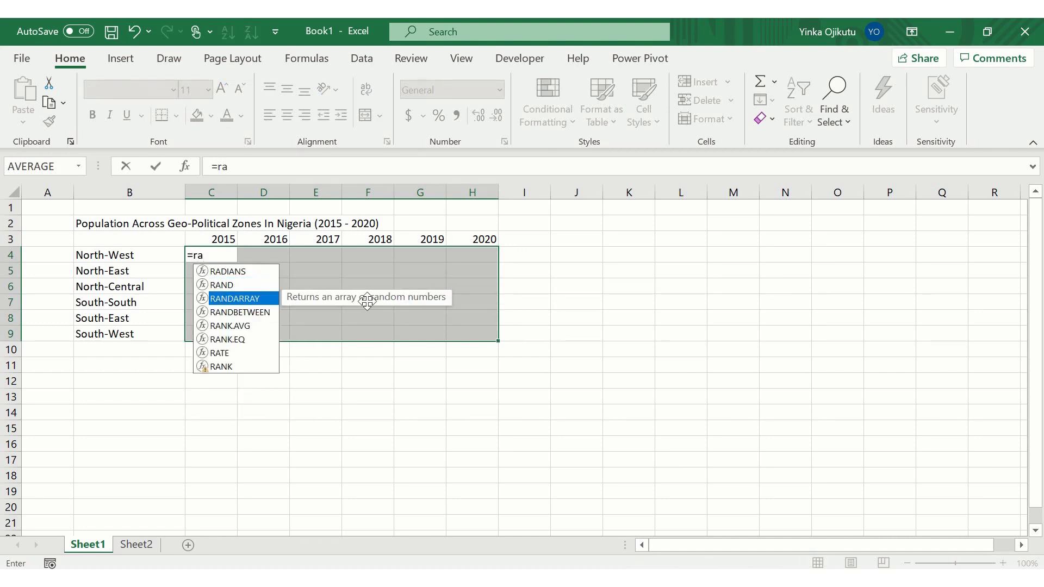
{"action": "key", "text": "Down"}
{"action": "key", "text": "Tab"}
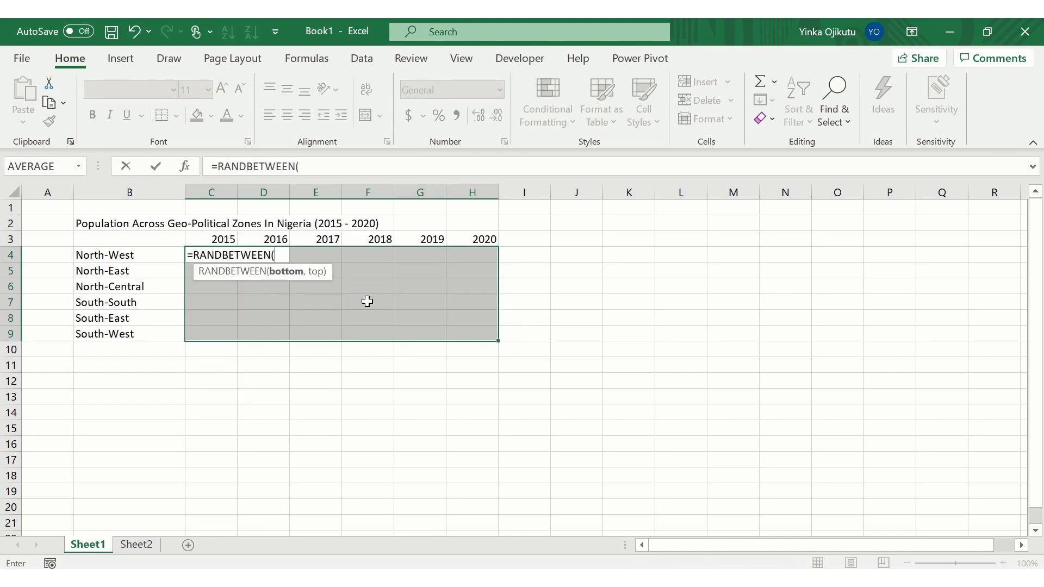
{"action": "type", "text": "20,50"}
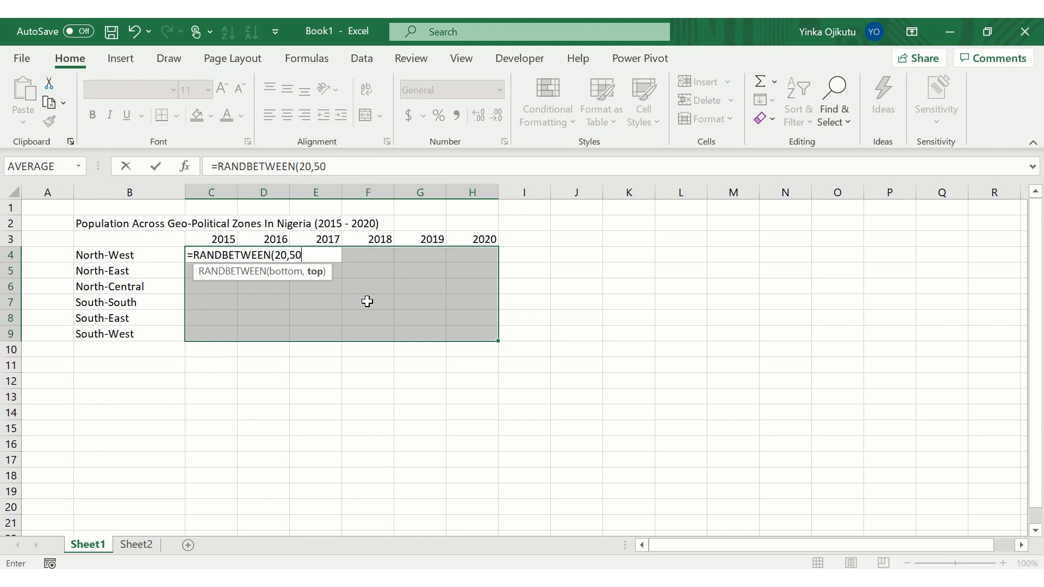
{"action": "type", "text": ")"}
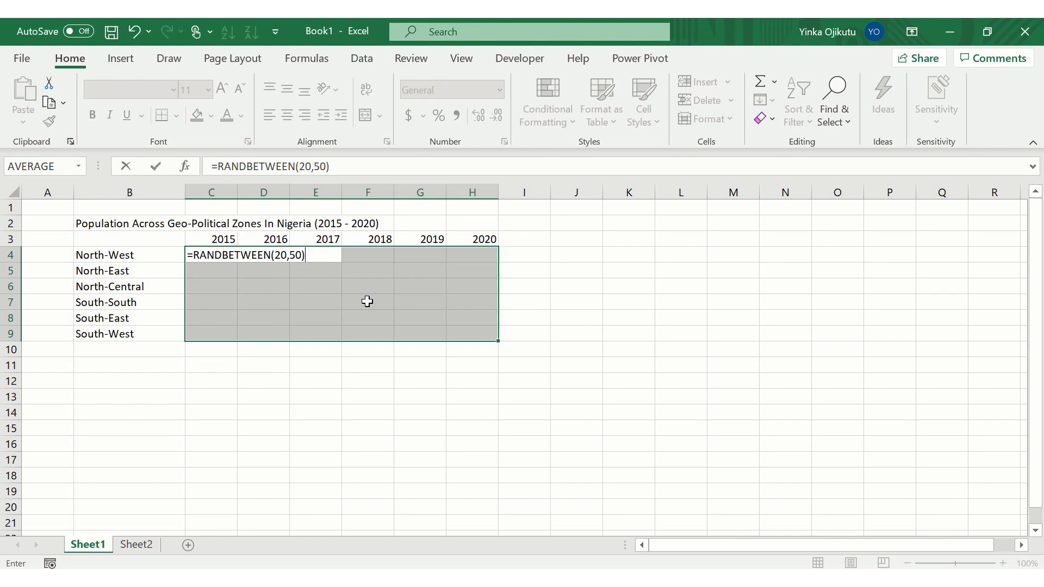
{"action": "key", "text": "ctrl+Return"}
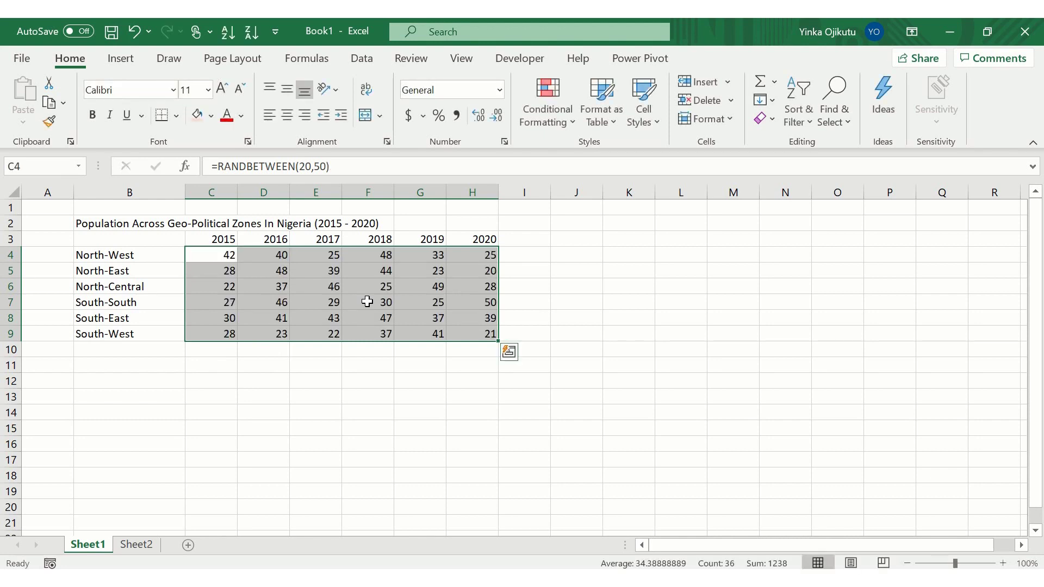
Replace the RANDBETWEEN formulas in C4:H9 with their static values using Paste Special Values.
{"action": "key", "text": "ctrl+c"}
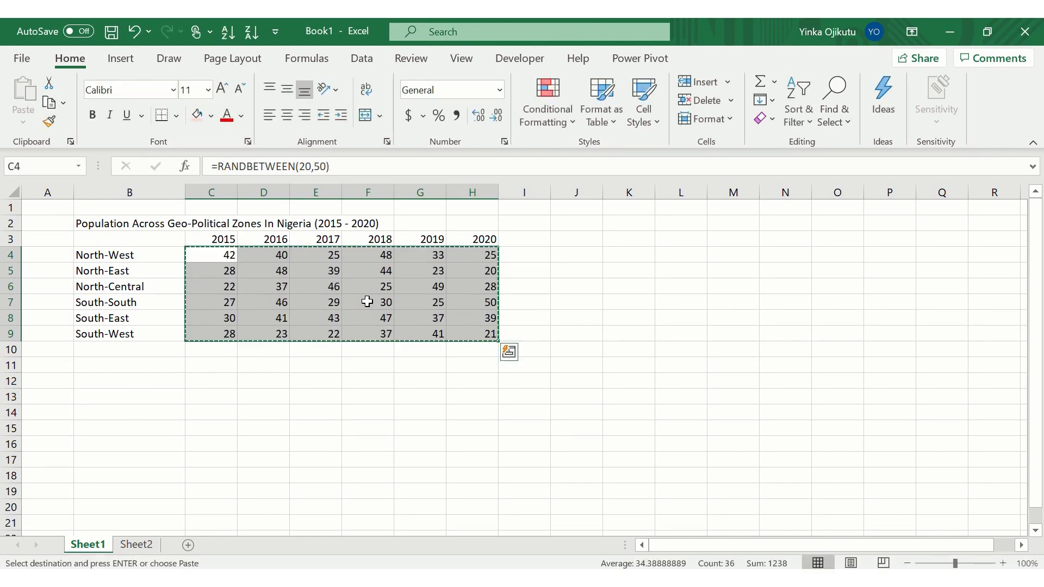
{"action": "key", "text": "ctrl+alt+v"}
{"action": "key", "text": "v"}
{"action": "key", "text": "Return"}
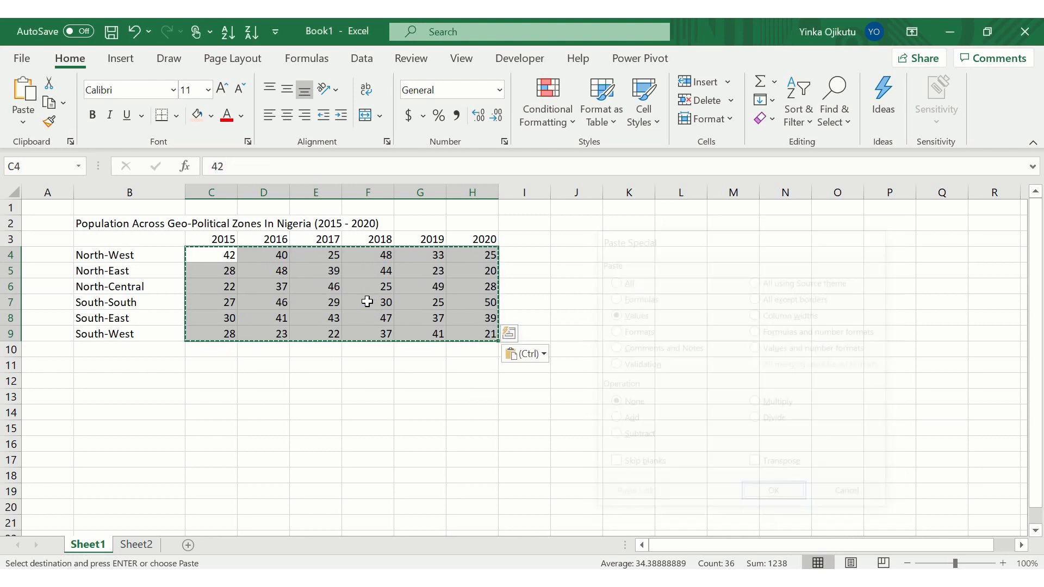
{"action": "key", "text": "Escape"}
Append 'millions to the end of the table title in cell B2.
{"action": "key", "text": "Up"}
{"action": "key", "text": "Up"}
{"action": "key", "text": "Left"}
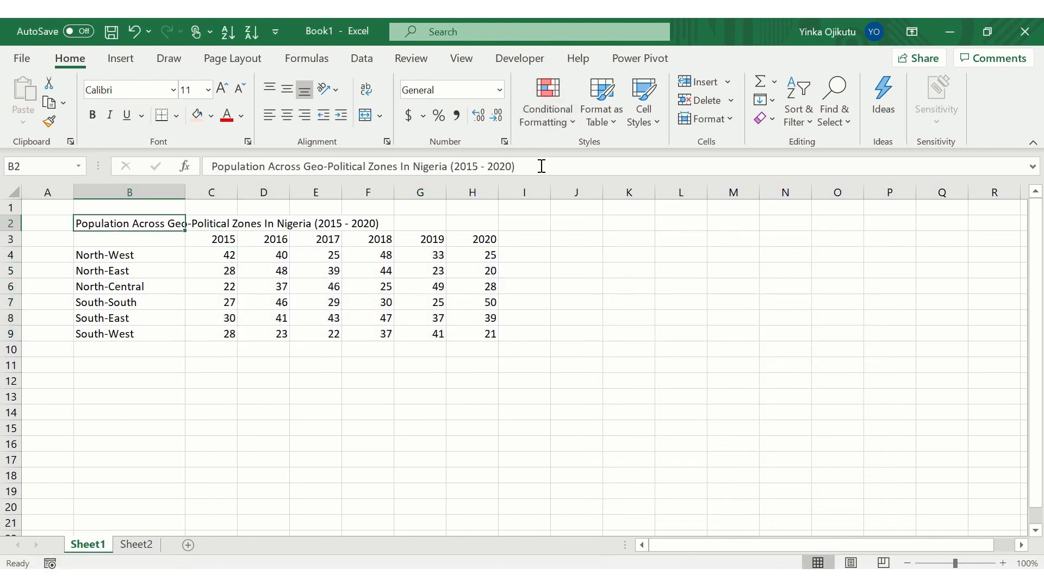
{"action": "key", "text": "F2"}
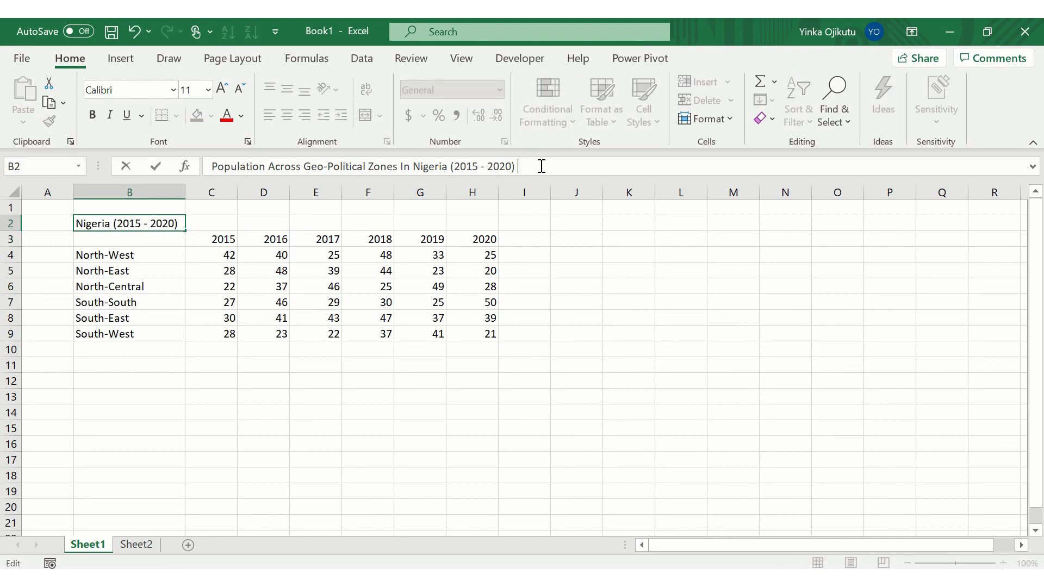
{"action": "type", "text": "\""}
{"action": "key", "text": "BackSpace"}
{"action": "key", "text": "BackSpace"}
{"action": "type", "text": "'millions"}
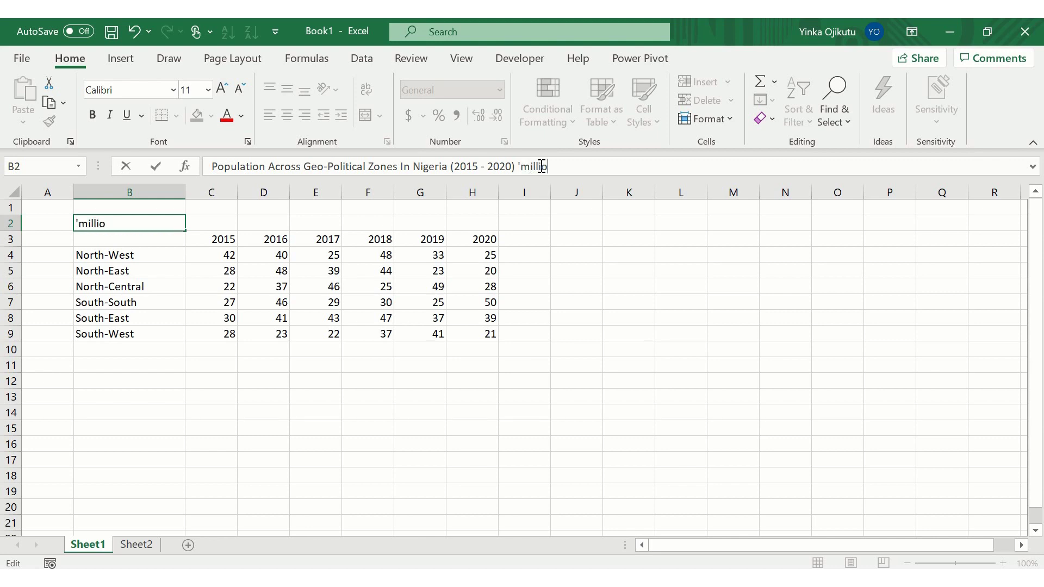
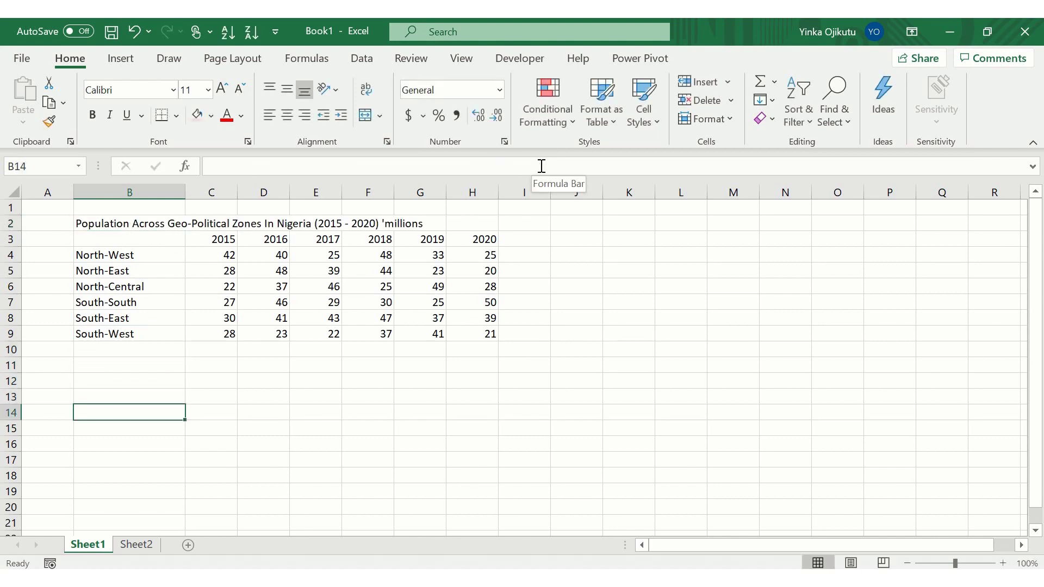
{"action": "key", "text": "Up"}
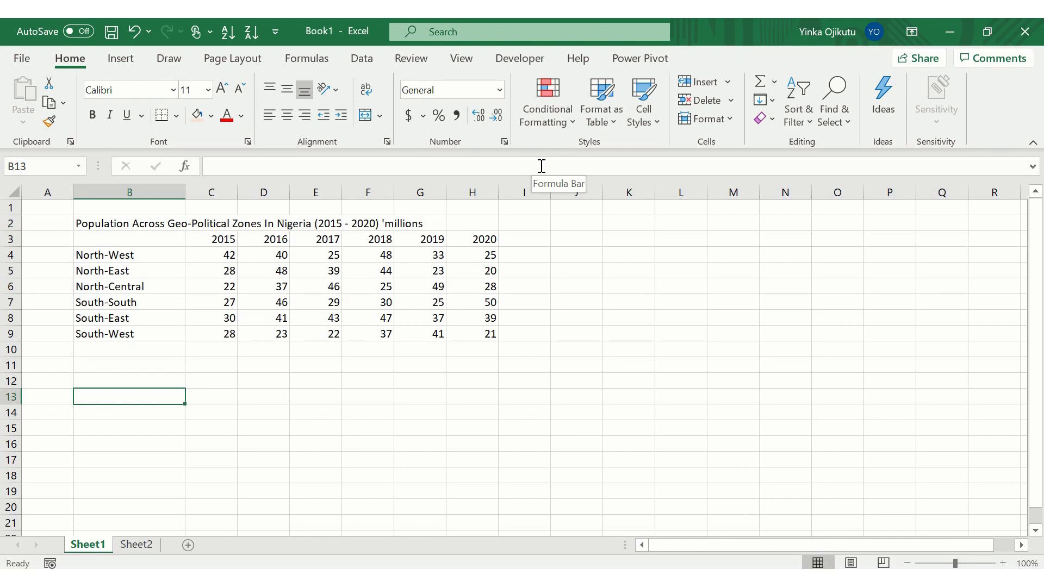
{"action": "key", "text": "Up"}
{"action": "key", "text": "Up"}
{"action": "key", "text": "Up"}
{"action": "key", "text": "Up"}
{"action": "key", "text": "Up"}
{"action": "key", "text": "Up"}
{"action": "key", "text": "Up"}
{"action": "key", "text": "Up"}
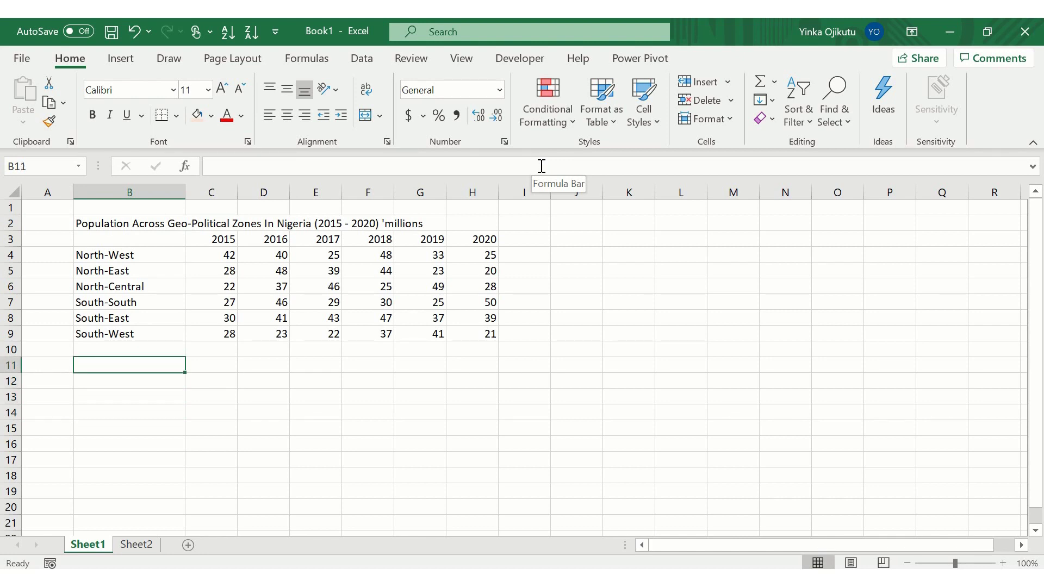
{"action": "key", "text": "Right"}
{"action": "key", "text": "Right"}
{"action": "key", "text": "Left"}
{"action": "key", "text": "Up"}
{"action": "key", "text": "ctrl+shift+Down"}
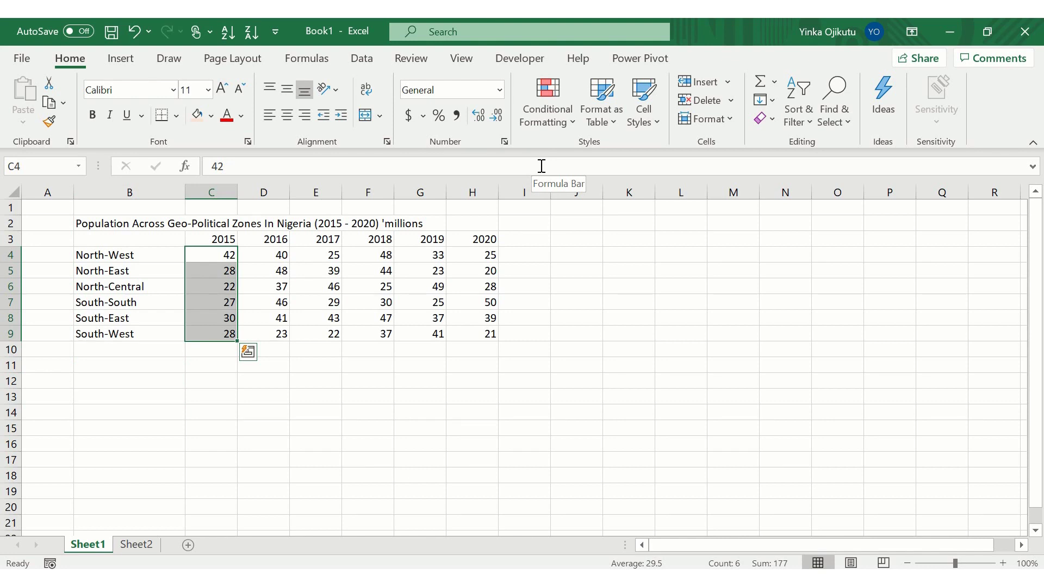
{"action": "key", "text": "Right"}
{"action": "key", "text": "Left"}
{"action": "key", "text": "ctrl+shift+Right"}
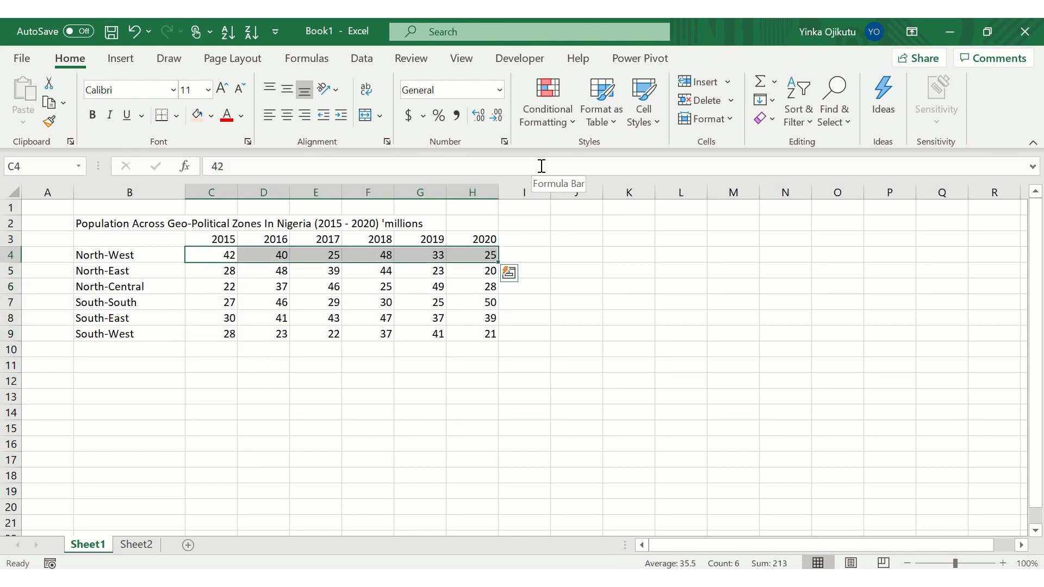
{"action": "key", "text": "Left"}
{"action": "key", "text": "Right"}
{"action": "key", "text": "shift+Right"}
{"action": "key", "text": "shift+Right"}
{"action": "key", "text": "shift+Down"}
{"action": "key", "text": "shift+Down"}
{"action": "key", "text": "shift+Down"}
{"action": "key", "text": "shift+Down"}
{"action": "key", "text": "shift+Down"}
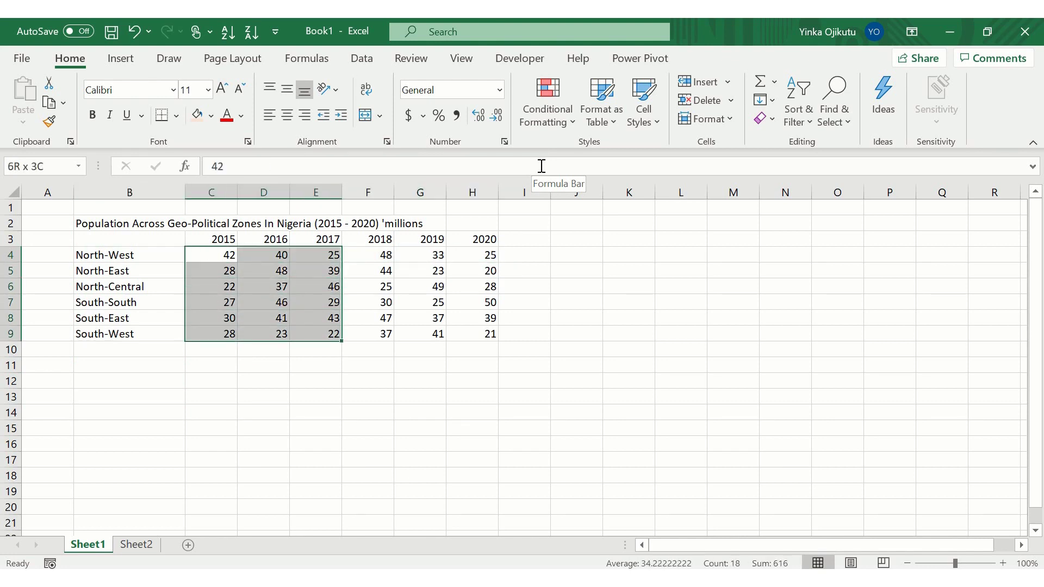
{"action": "key", "text": "Right"}
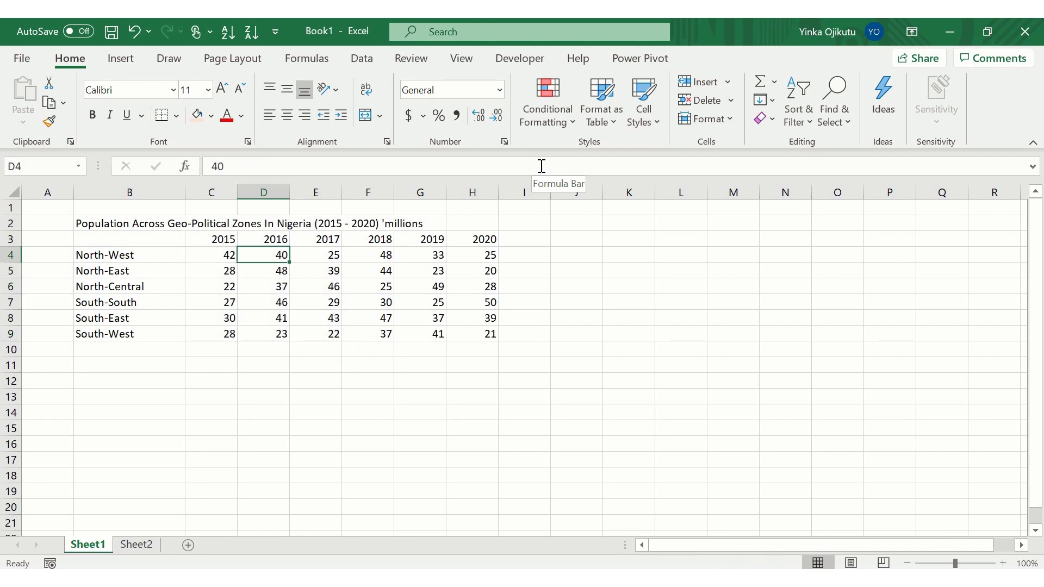
Begin an INDEX formula in cell B11, below the population table.
{"action": "key", "text": "Down"}
{"action": "key", "text": "Down"}
{"action": "key", "text": "Down"}
{"action": "key", "text": "Down"}
{"action": "key", "text": "Down"}
{"action": "key", "text": "Down"}
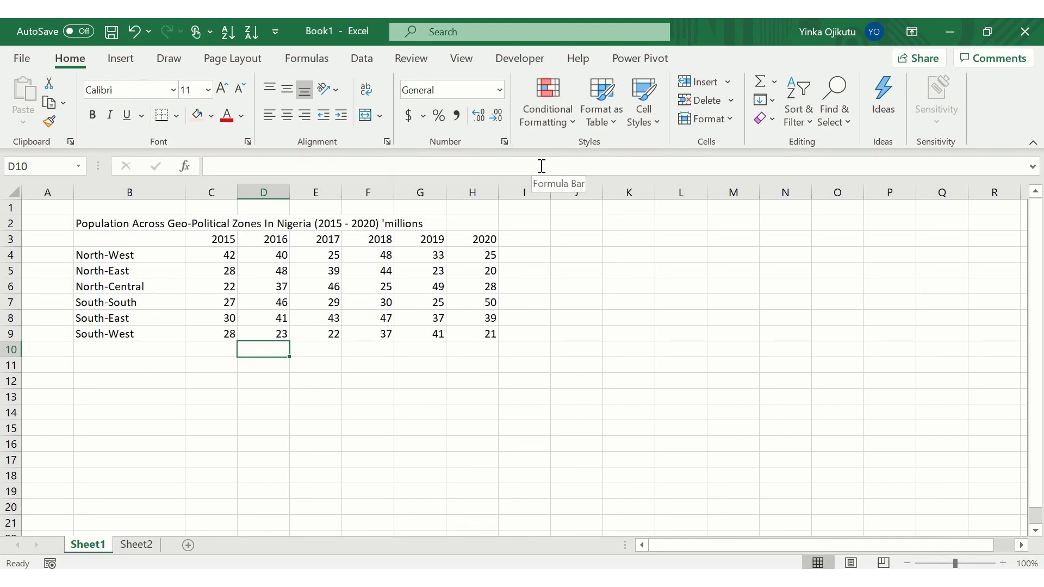
{"action": "key", "text": "Down"}
{"action": "key", "text": "Left"}
{"action": "key", "text": "Left"}
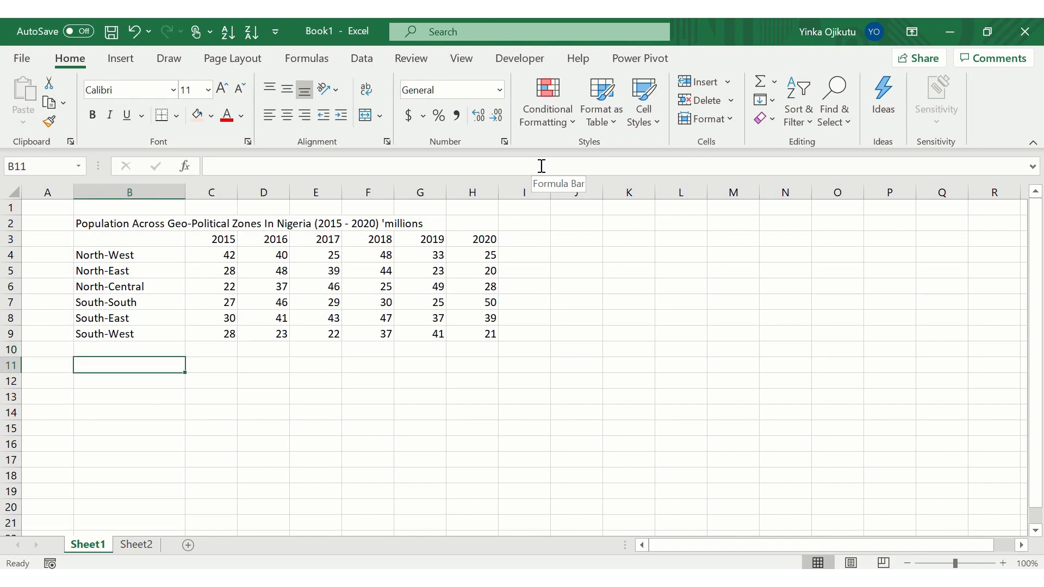
{"action": "type", "text": "="}
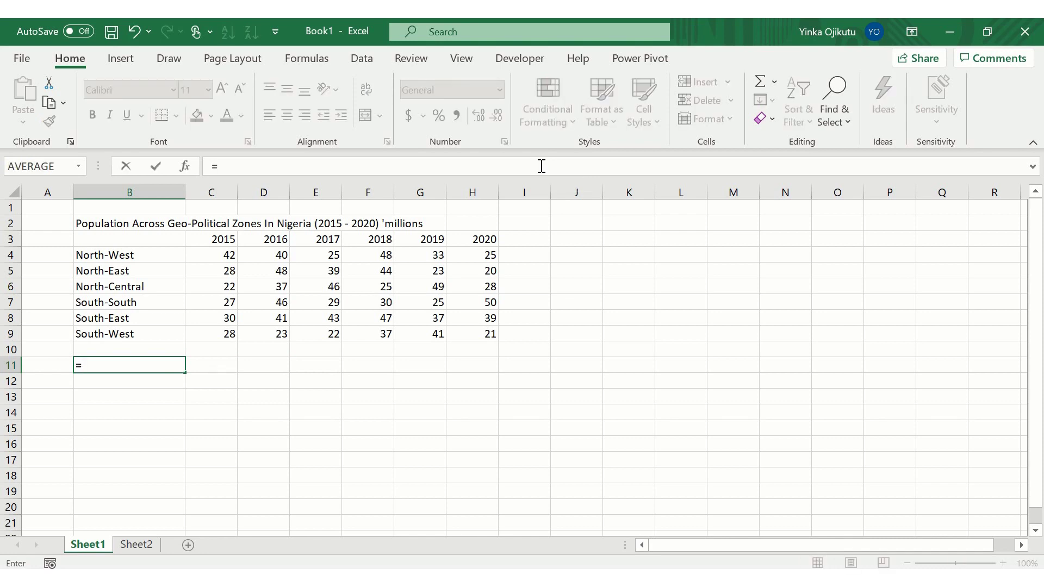
{"action": "type", "text": "ind"}
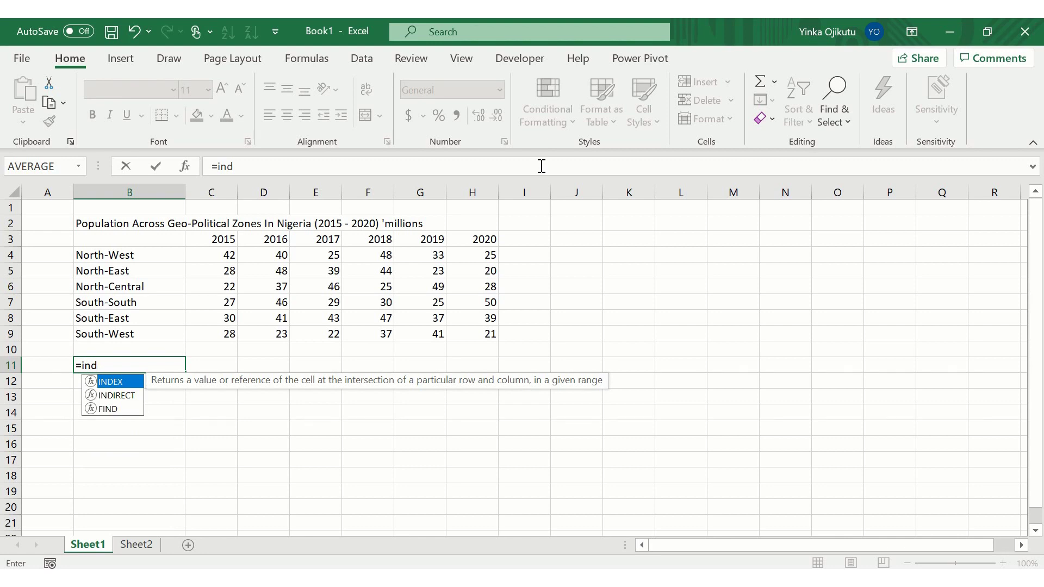
{"action": "key", "text": "Down"}
{"action": "key", "text": "Down"}
{"action": "key", "text": "Up"}
{"action": "key", "text": "Up"}
{"action": "key", "text": "Tab"}
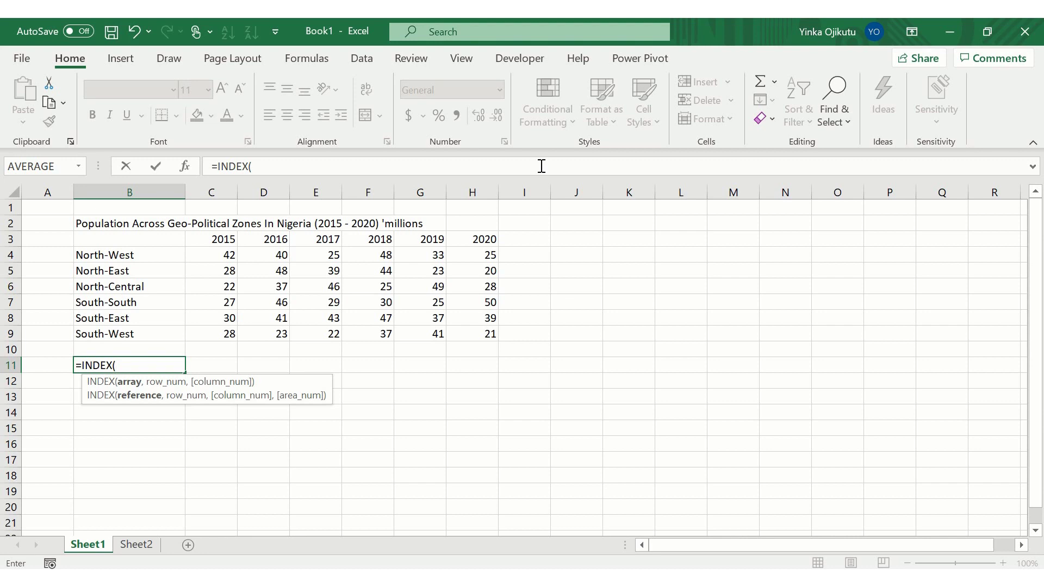
Open the INDEX function arguments with the array,row_num,column_num form, and move the dialog clear of the table.
{"action": "key", "text": "ctrl+a"}
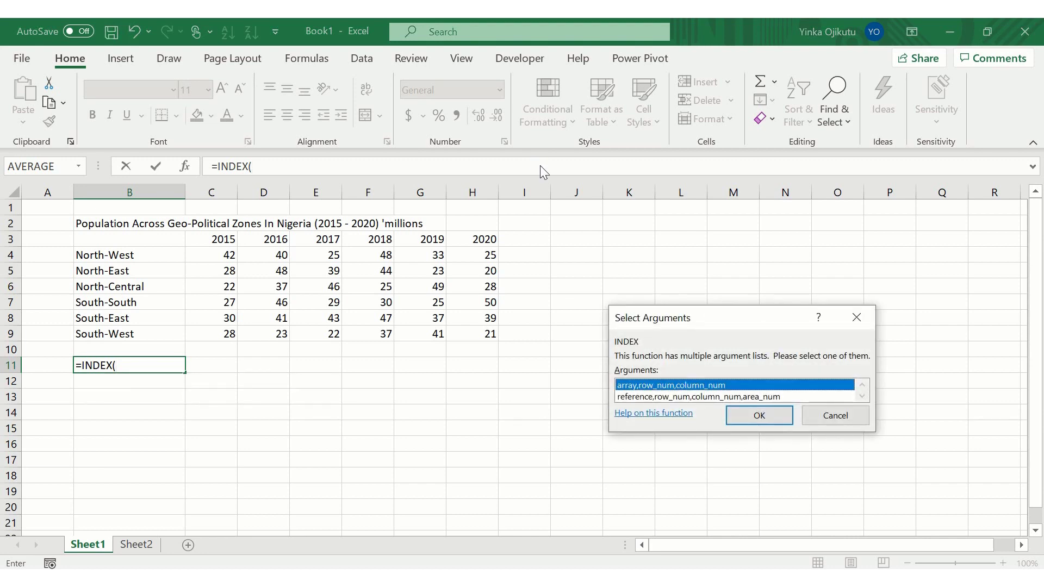
{"action": "left_click", "coordinate": [736, 395]}
{"action": "left_click", "coordinate": [729, 387]}
{"action": "left_click", "coordinate": [762, 418]}
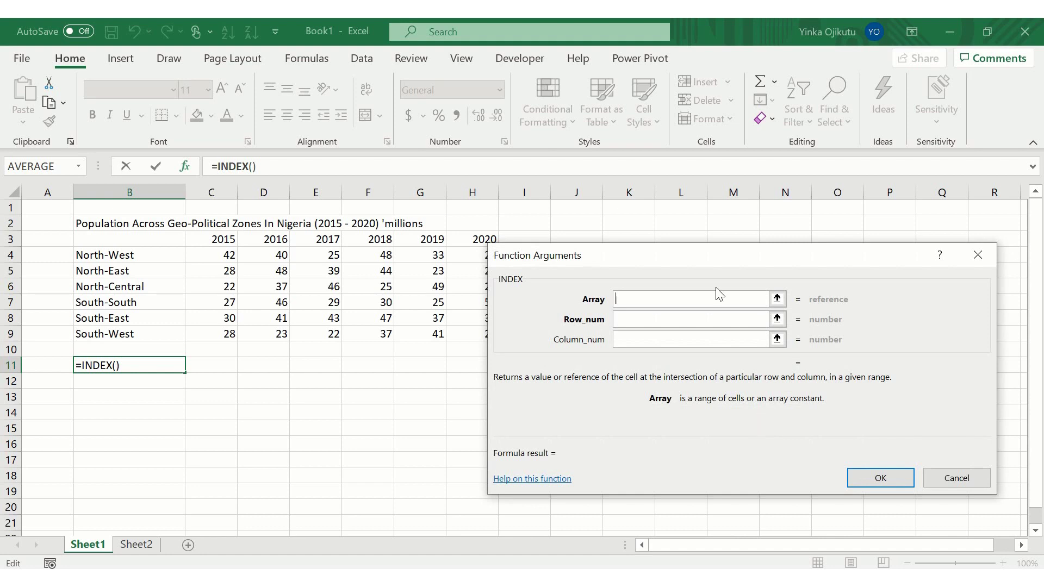
{"action": "left_click_drag", "start_coordinate": [700, 255], "coordinate": [741, 240]}
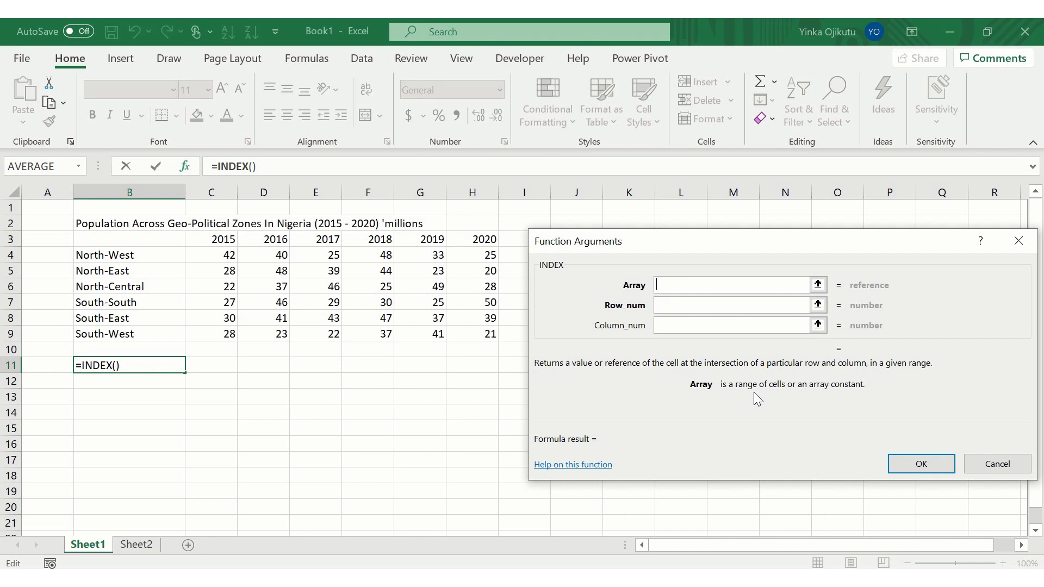
Set the INDEX array to C4:H9 with row number 5 and column number 5, and enter the formula.
{"action": "left_click_drag", "start_coordinate": [213, 259], "coordinate": [474, 333]}
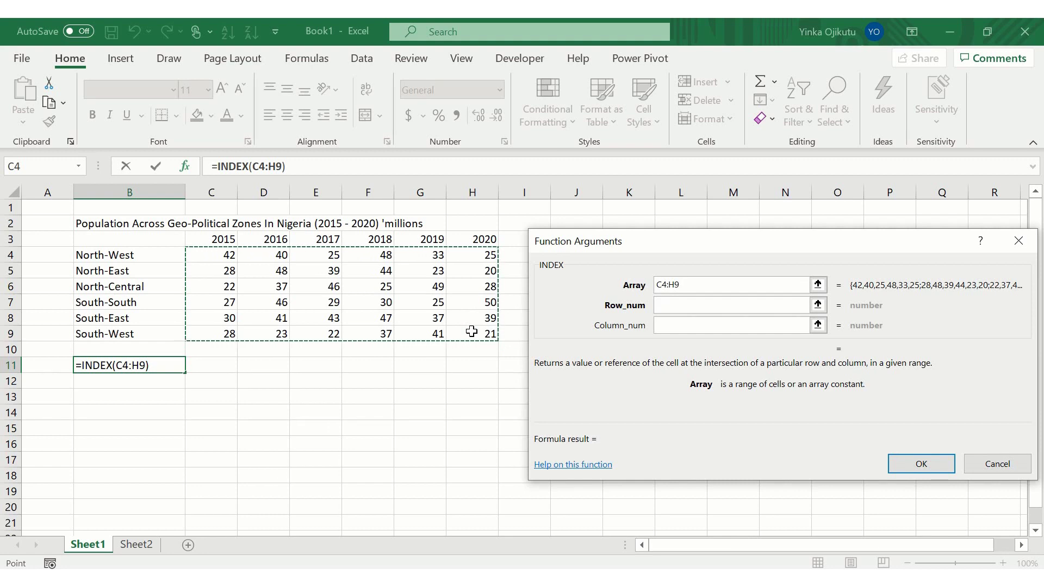
{"action": "left_click", "coordinate": [670, 308]}
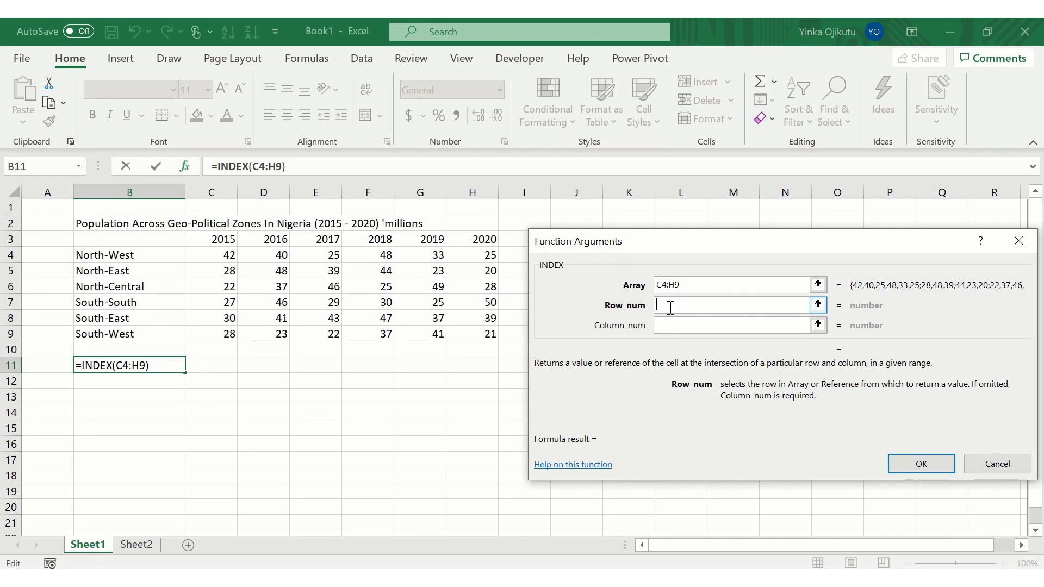
{"action": "type", "text": "5"}
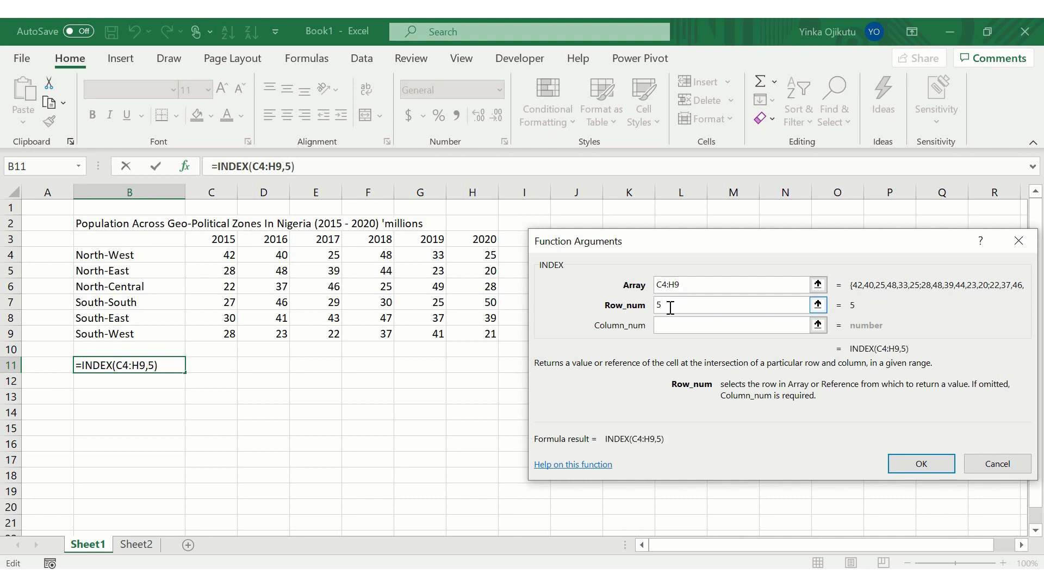
{"action": "left_click", "coordinate": [674, 325]}
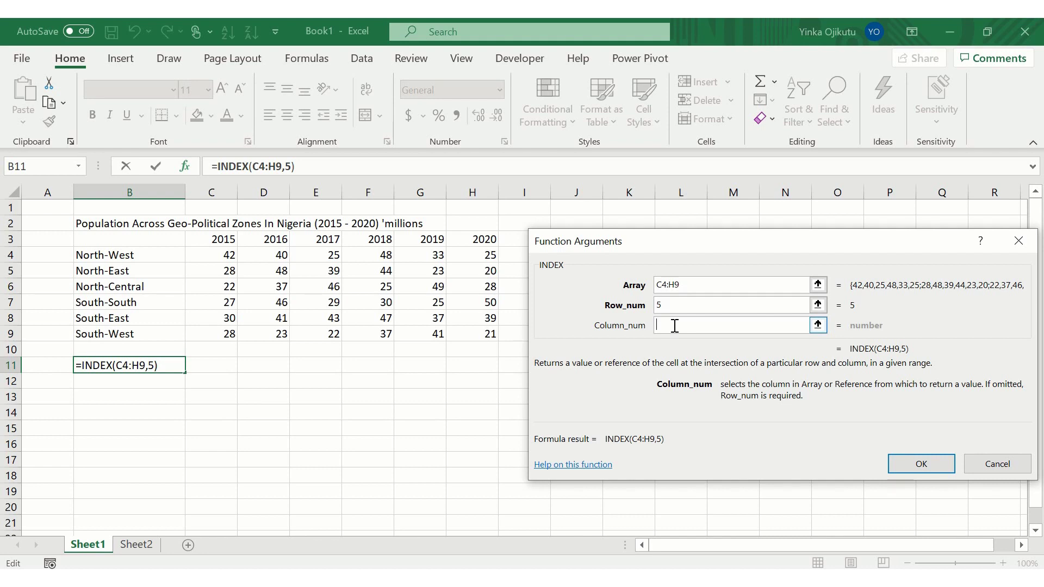
{"action": "type", "text": "5"}
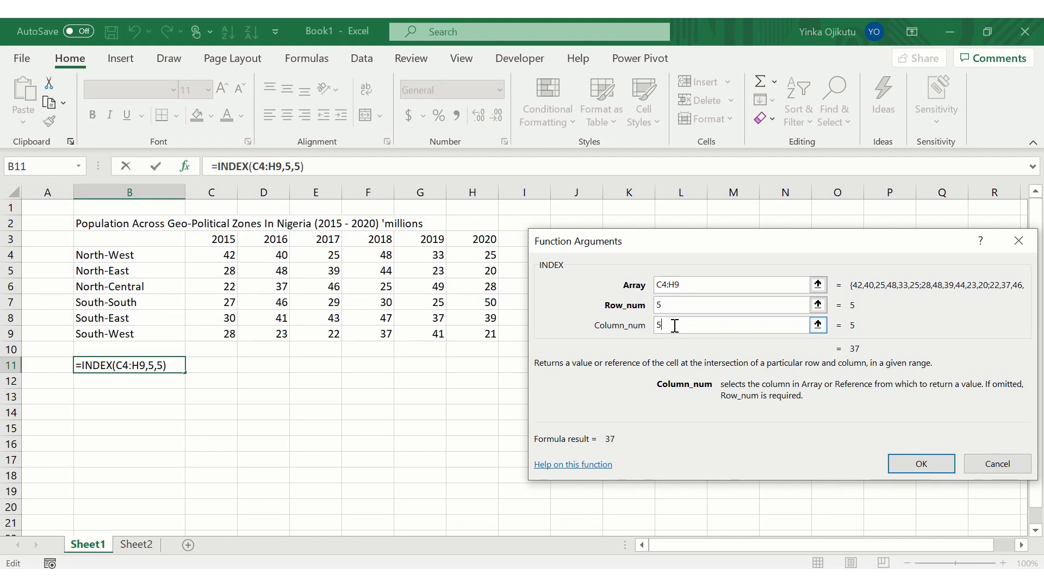
{"action": "left_click", "coordinate": [921, 465]}
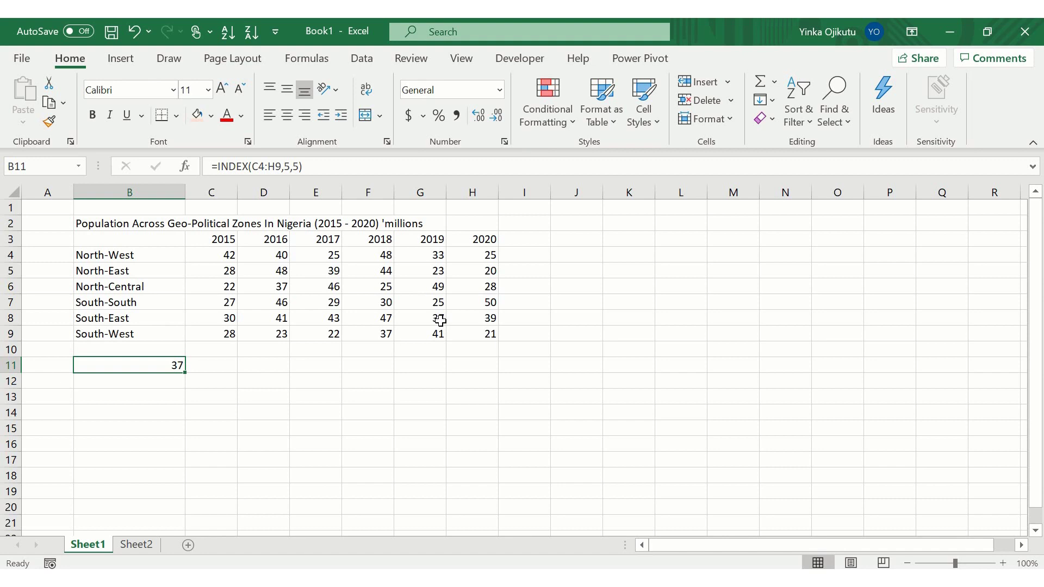
Replace the contents of B11 with the question "What is the population of the North-Central in 2016?".
{"action": "key", "text": "Delete"}
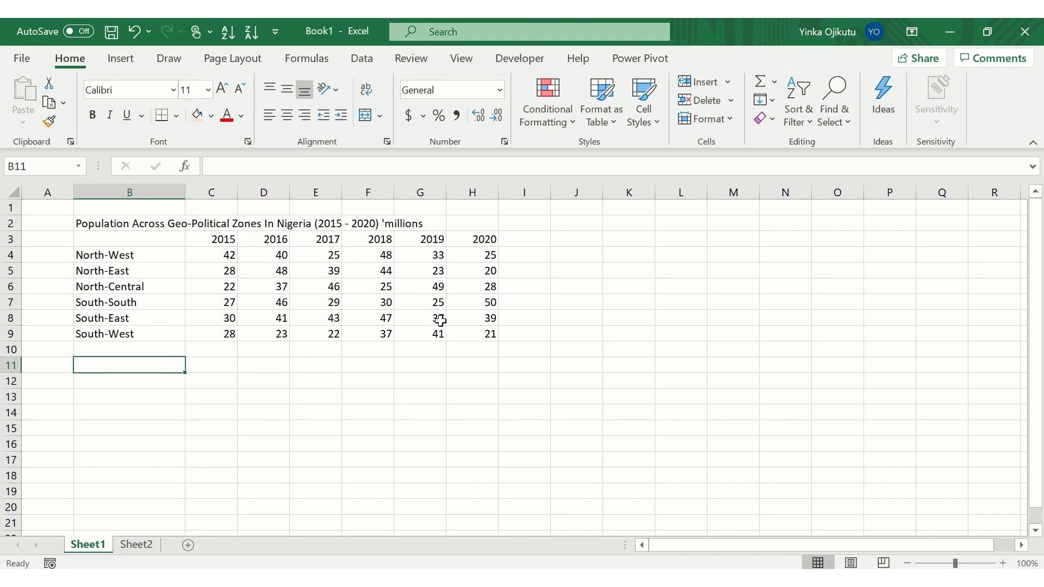
{"action": "type", "text": "Wha"}
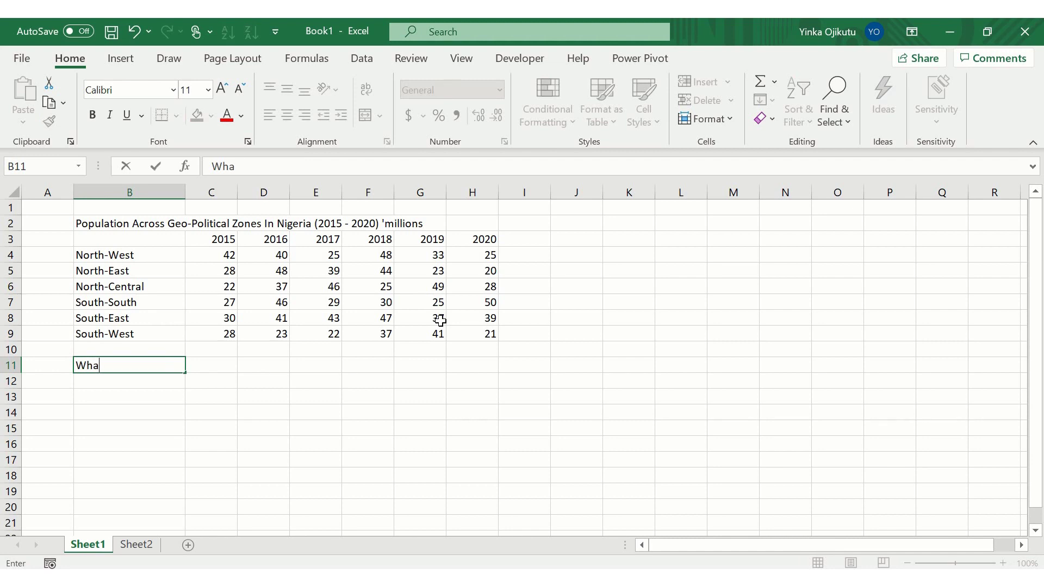
{"action": "type", "text": "t is the population of the "}
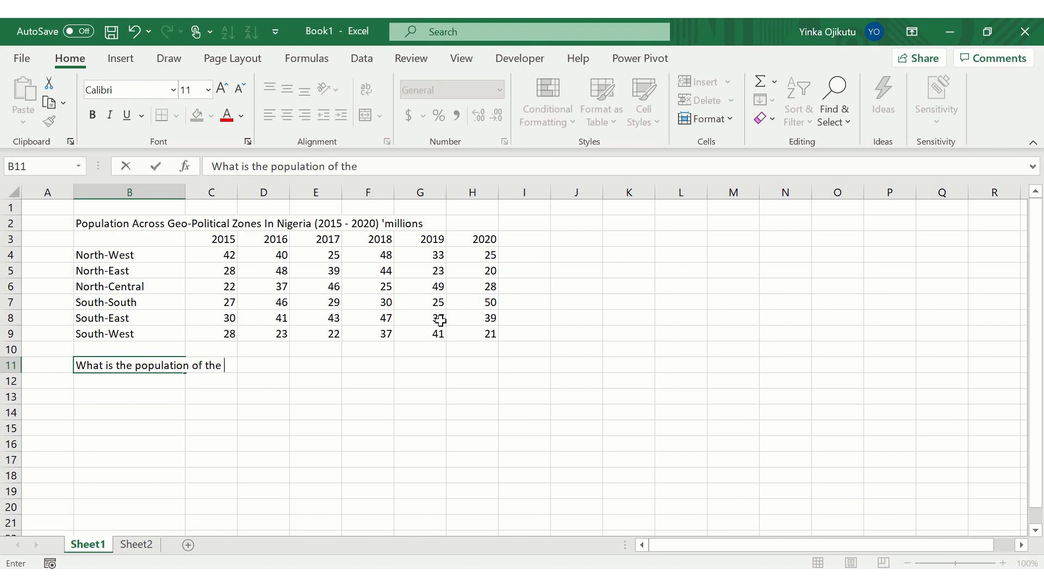
{"action": "type", "text": "N"}
{"action": "type", "text": "orth"}
{"action": "type", "text": "-C"}
{"action": "type", "text": "tra"}
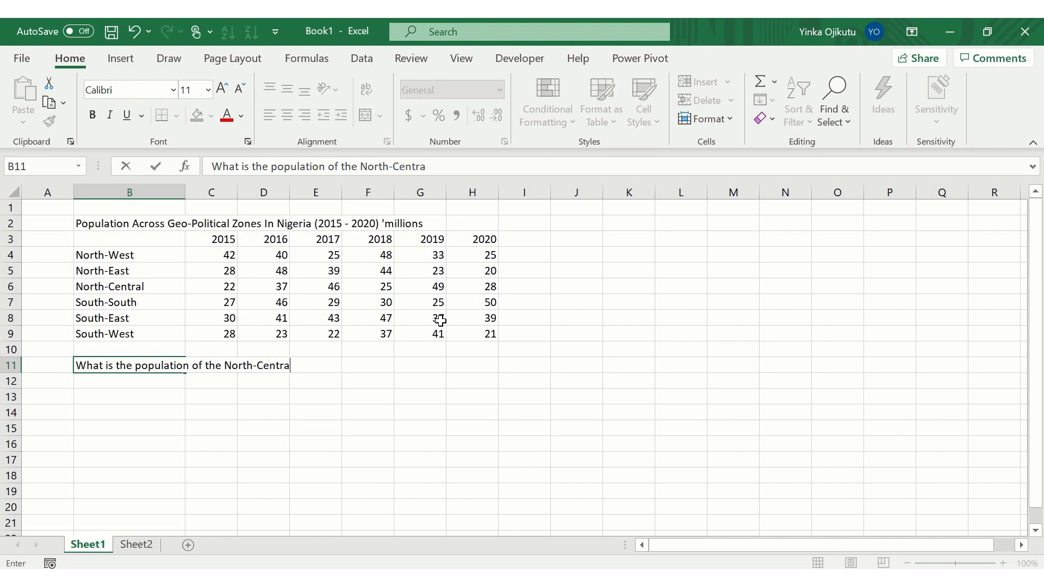
{"action": "type", "text": "l in 2016?"}
{"action": "key", "text": "Return"}
Start an INDEX formula in G11 beside the question and open its function arguments with the array,row_num,column_num form.
{"action": "key", "text": "Up"}
{"action": "key", "text": "Right"}
{"action": "key", "text": "Right"}
{"action": "key", "text": "Right"}
{"action": "key", "text": "Right"}
{"action": "key", "text": "Right"}
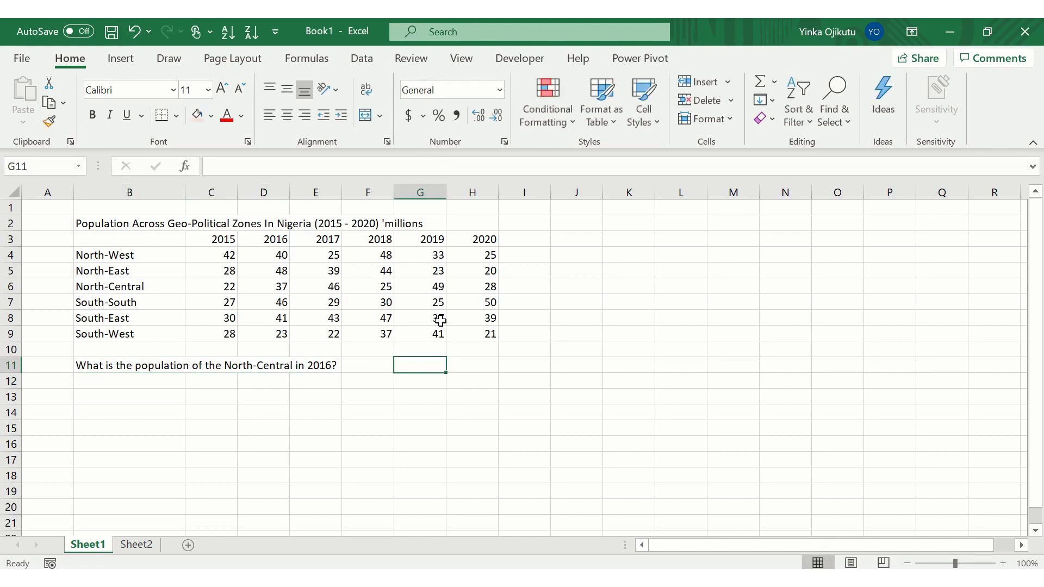
{"action": "type", "text": "="}
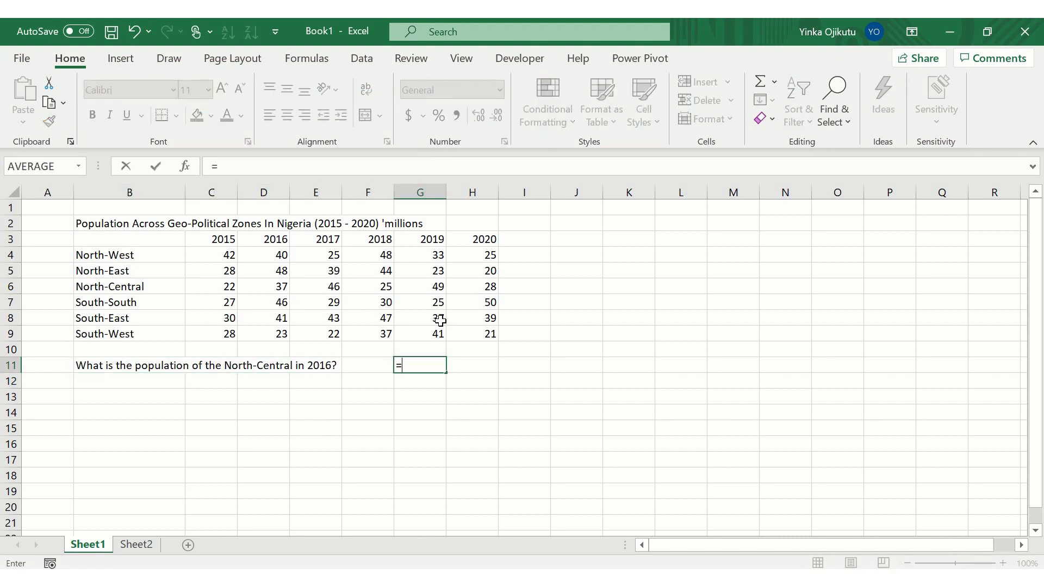
{"action": "type", "text": "in"}
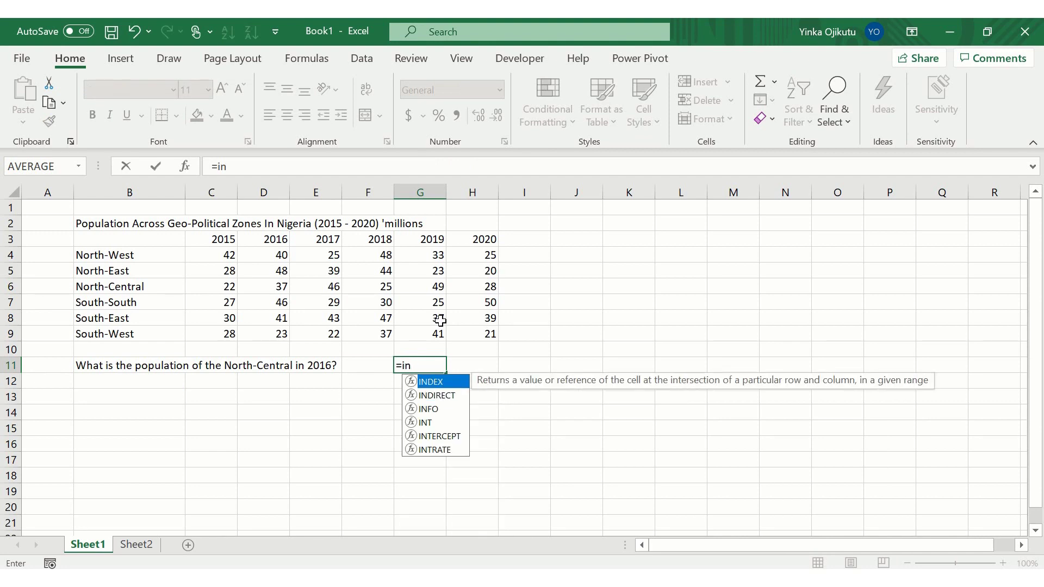
{"action": "key", "text": "Tab"}
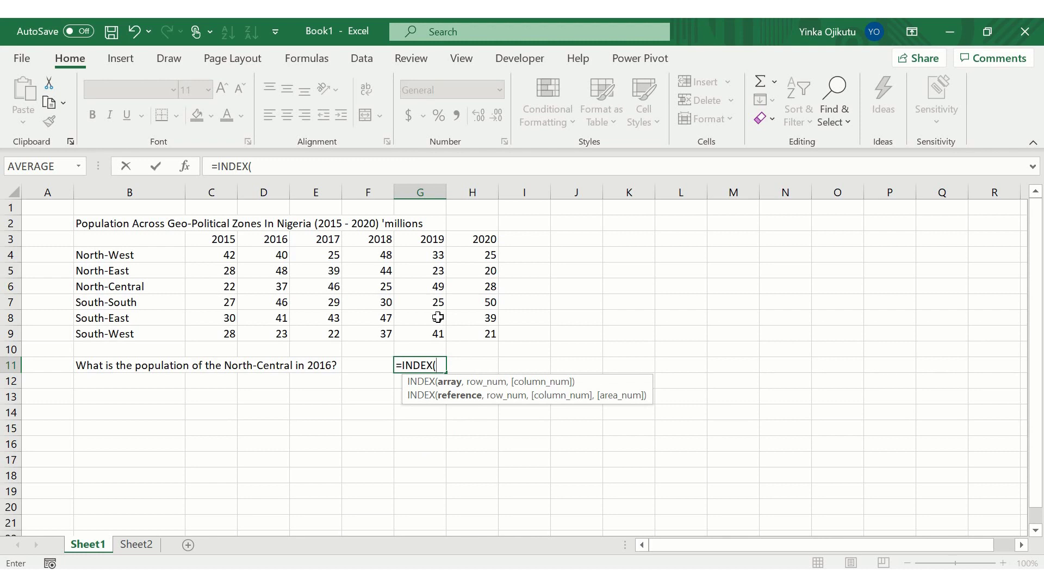
{"action": "left_click", "coordinate": [186, 167]}
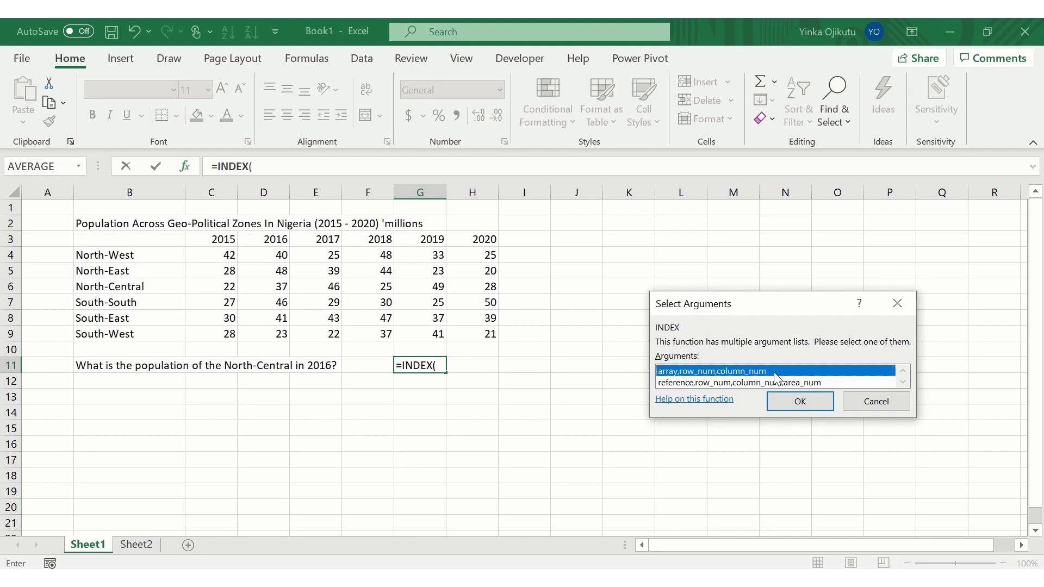
{"action": "left_click", "coordinate": [787, 406]}
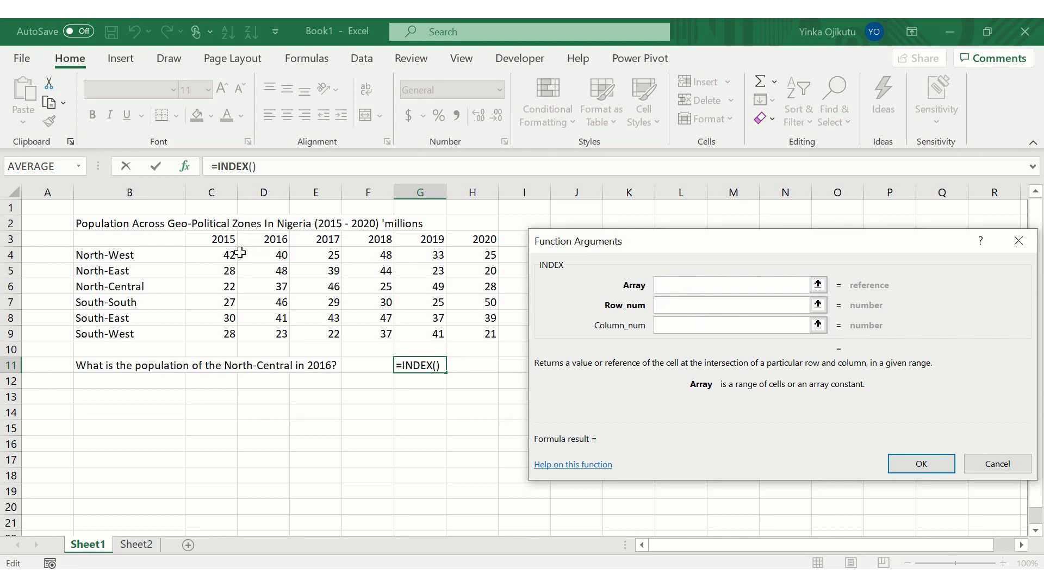
Set the INDEX array to C4:H9 with row number 3 and column number 2, and enter the formula.
{"action": "left_click_drag", "start_coordinate": [240, 253], "coordinate": [476, 333]}
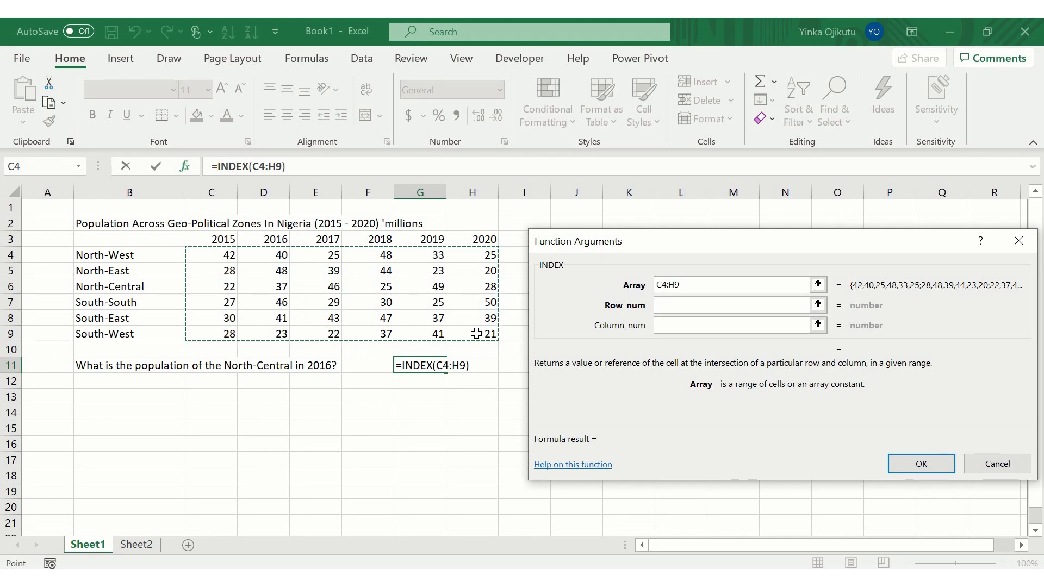
{"action": "left_click", "coordinate": [713, 303]}
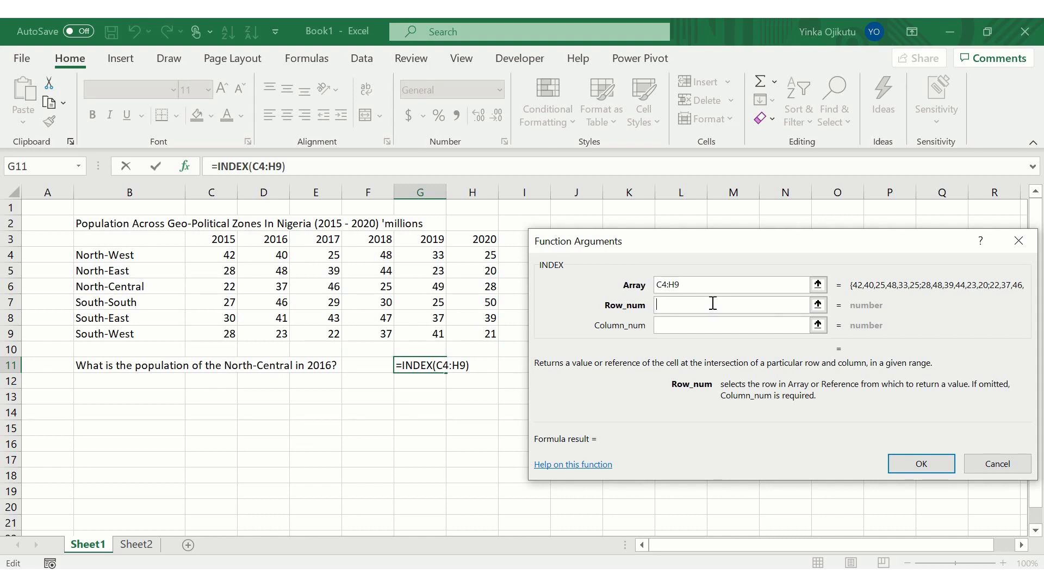
{"action": "type", "text": "3"}
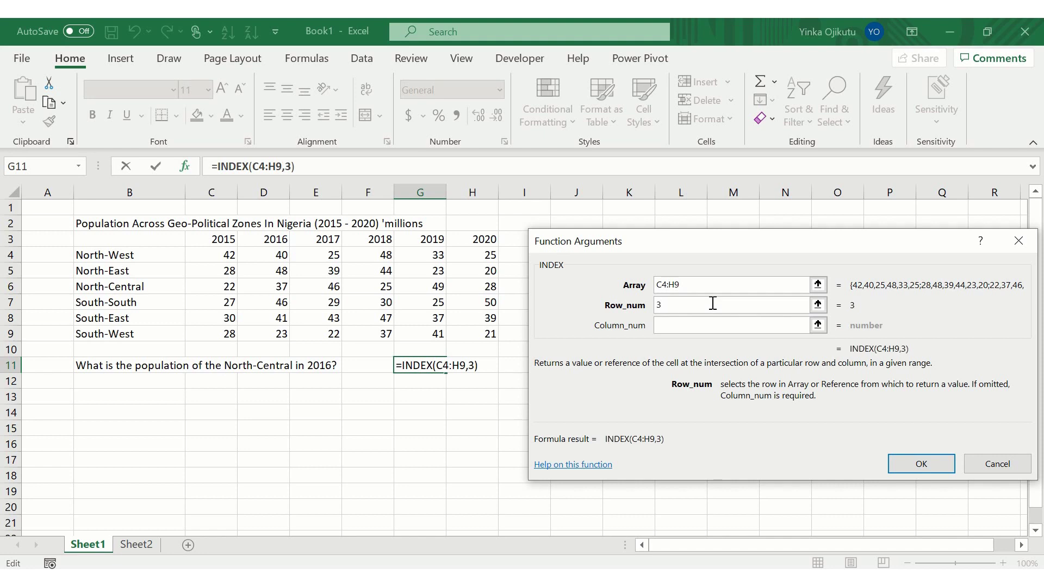
{"action": "left_click", "coordinate": [703, 324]}
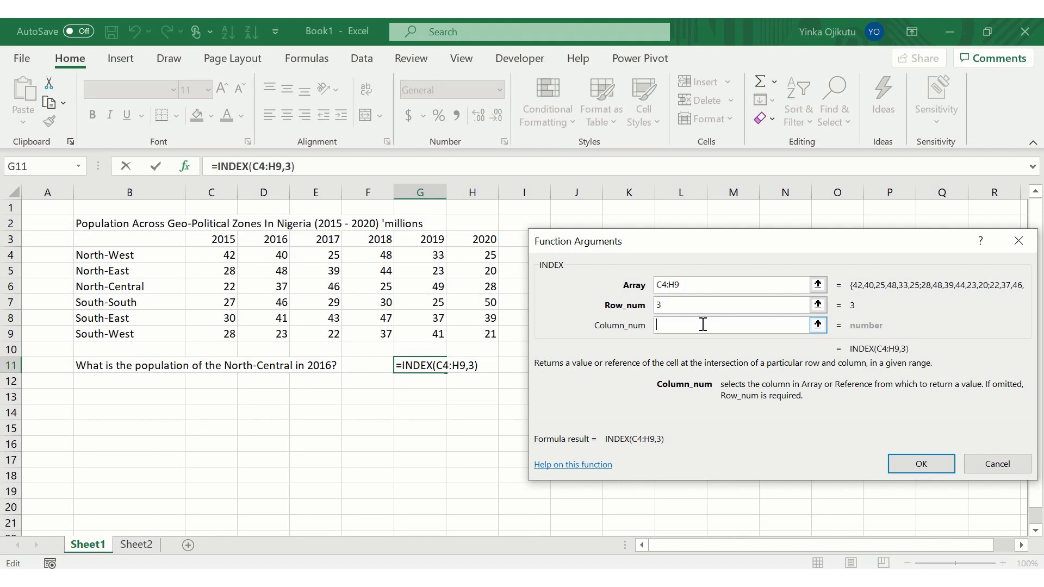
{"action": "type", "text": "2"}
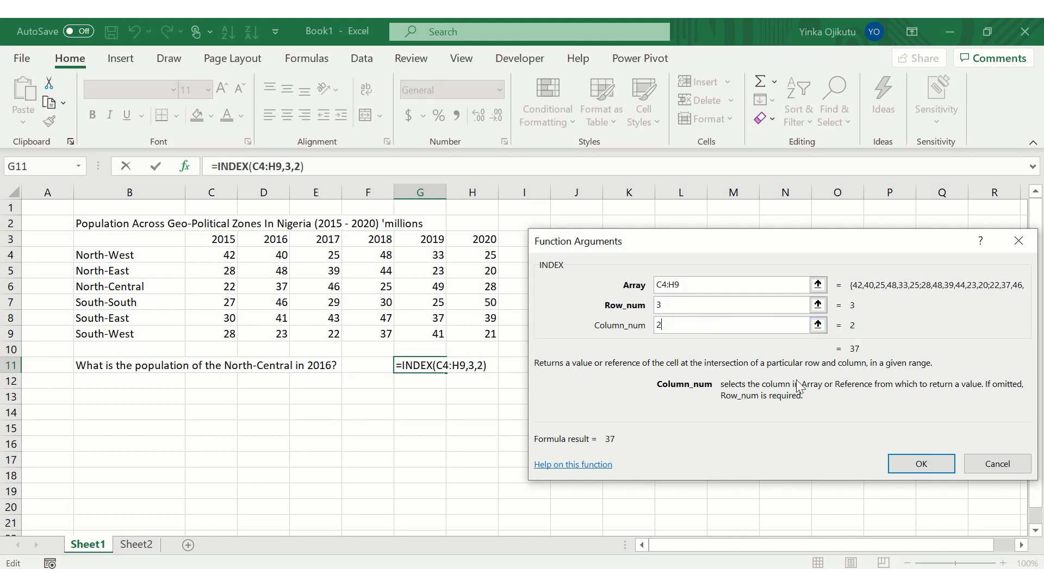
{"action": "left_click", "coordinate": [920, 464]}
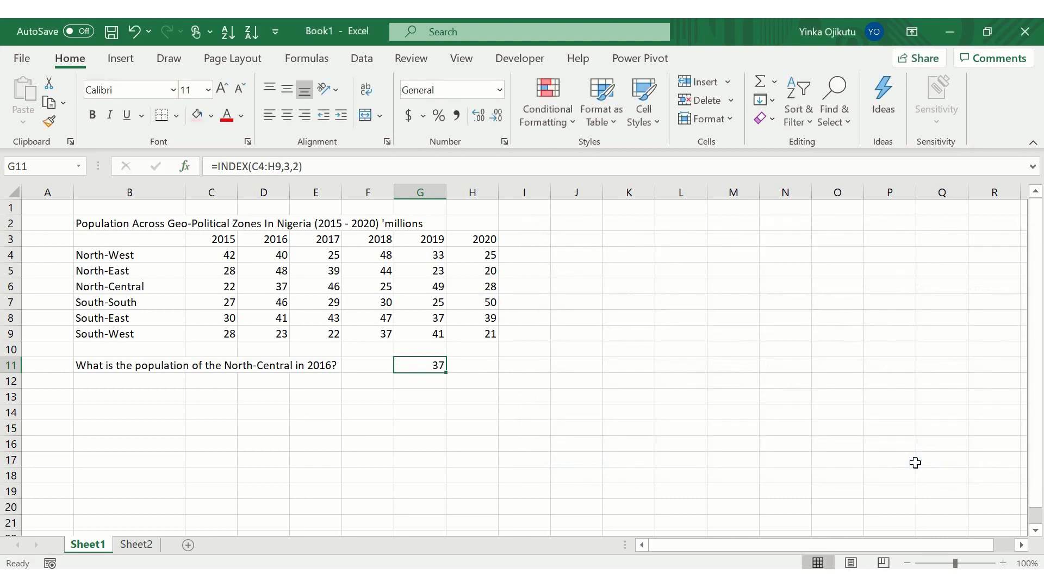
Examine the INDEX formula in answer cell G11 beside the North-Central question.
{"action": "left_click", "coordinate": [264, 399]}
{"action": "key", "text": "Up"}
{"action": "key", "text": "Up"}
{"action": "key", "text": "Up"}
{"action": "key", "text": "Up"}
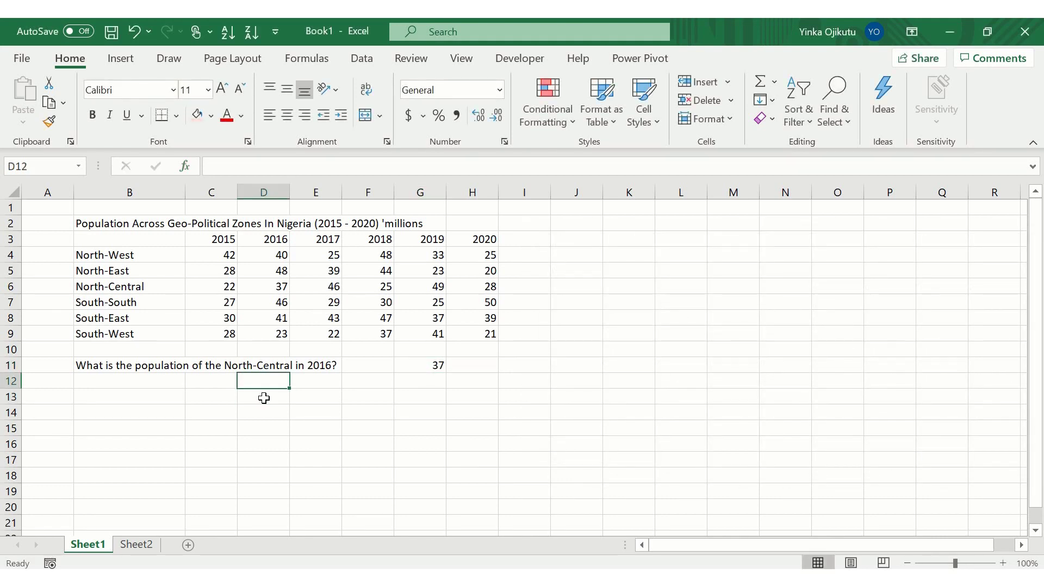
{"action": "key", "text": "Down"}
{"action": "key", "text": "Left"}
{"action": "key", "text": "Left"}
{"action": "key", "text": "Down"}
{"action": "key", "text": "Right"}
{"action": "key", "text": "Right"}
{"action": "key", "text": "Right"}
{"action": "key", "text": "Right"}
{"action": "key", "text": "Right"}
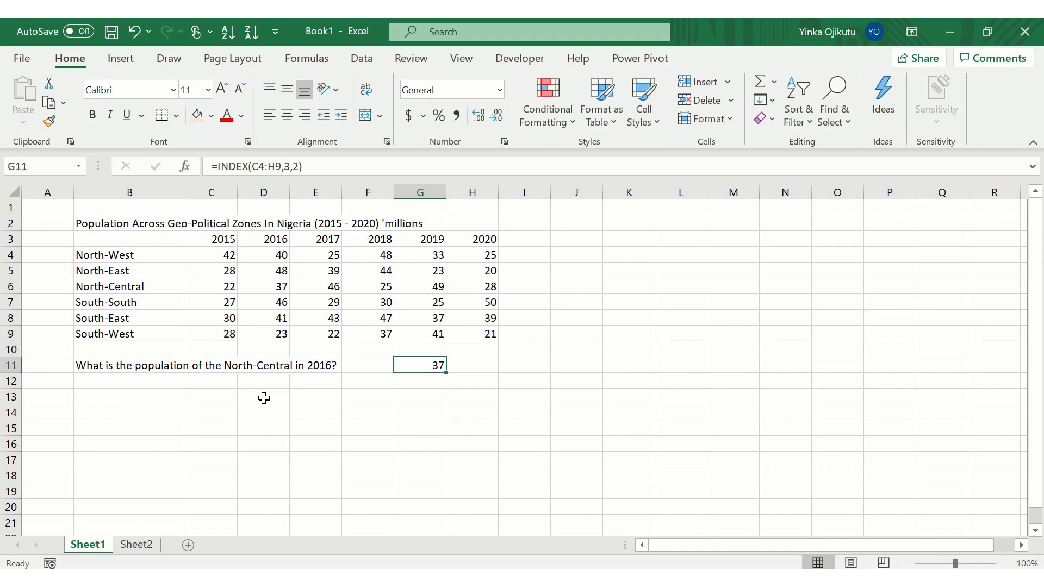
Trace the North-Central row and the 2016 column in the table to check the figure where they meet.
{"action": "key", "text": "Up"}
{"action": "key", "text": "Up"}
{"action": "key", "text": "Up"}
{"action": "key", "text": "Up"}
{"action": "key", "text": "Up"}
{"action": "key", "text": "Left"}
{"action": "key", "text": "Left"}
{"action": "key", "text": "Left"}
{"action": "key", "text": "Left"}
{"action": "key", "text": "Left"}
{"action": "key", "text": "Right"}
{"action": "key", "text": "Right"}
{"action": "key", "text": "Up"}
{"action": "key", "text": "Up"}
{"action": "key", "text": "Down"}
{"action": "key", "text": "Down"}
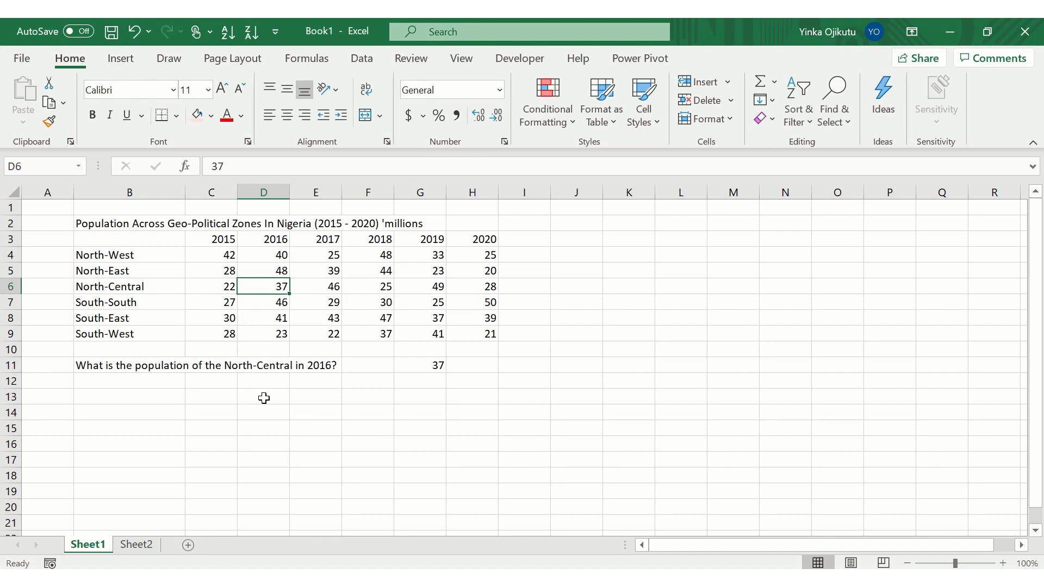
Return to the question row and review the INDEX formula in G11 against the question.
{"action": "key", "text": "Down"}
{"action": "key", "text": "Down"}
{"action": "key", "text": "Down"}
{"action": "key", "text": "Down"}
{"action": "key", "text": "Down"}
{"action": "key", "text": "Down"}
{"action": "key", "text": "Down"}
{"action": "key", "text": "Left"}
{"action": "key", "text": "Left"}
{"action": "key", "text": "Up"}
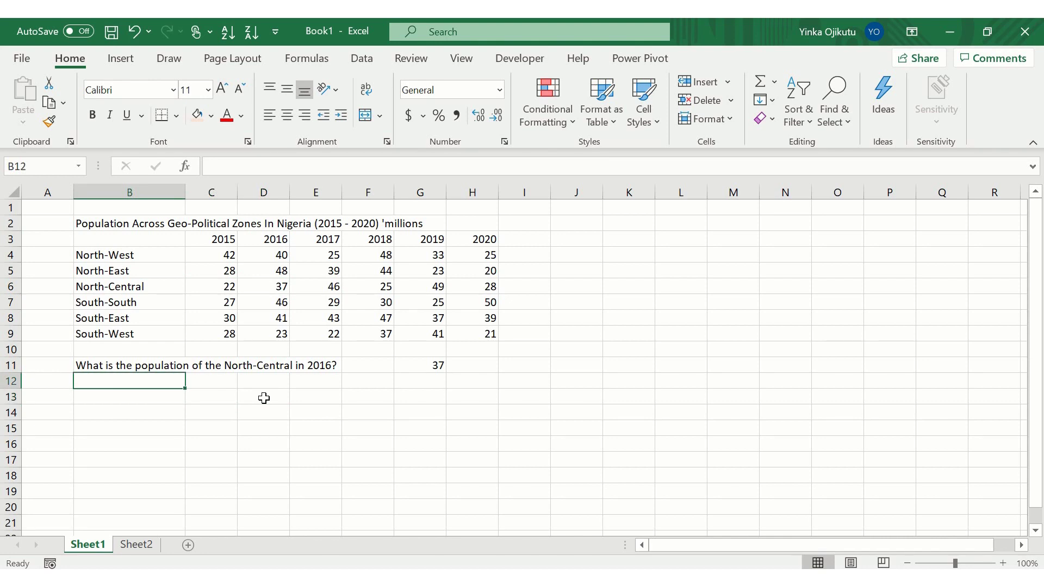
{"action": "key", "text": "Up"}
{"action": "key", "text": "Up"}
{"action": "key", "text": "Down"}
{"action": "key", "text": "Right"}
{"action": "key", "text": "Left"}
{"action": "key", "text": "Right"}
{"action": "key", "text": "Right"}
{"action": "key", "text": "Right"}
{"action": "key", "text": "Right"}
{"action": "key", "text": "Right"}
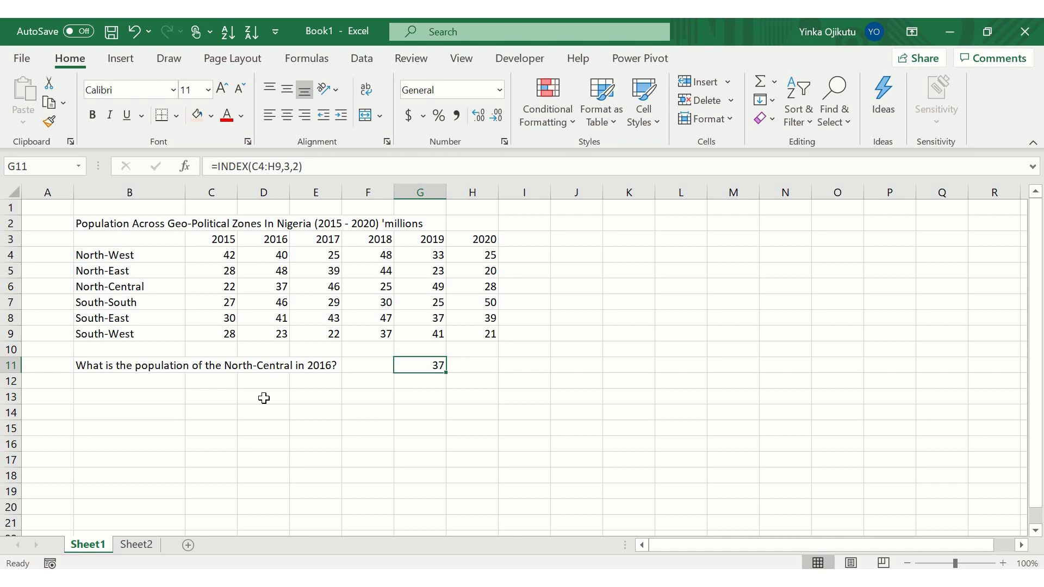
Select the empty cell B12 directly below the North-Central population question.
{"action": "key", "text": "Down"}
{"action": "key", "text": "Down"}
{"action": "key", "text": "Left"}
{"action": "key", "text": "Left"}
{"action": "key", "text": "Left"}
{"action": "key", "text": "Left"}
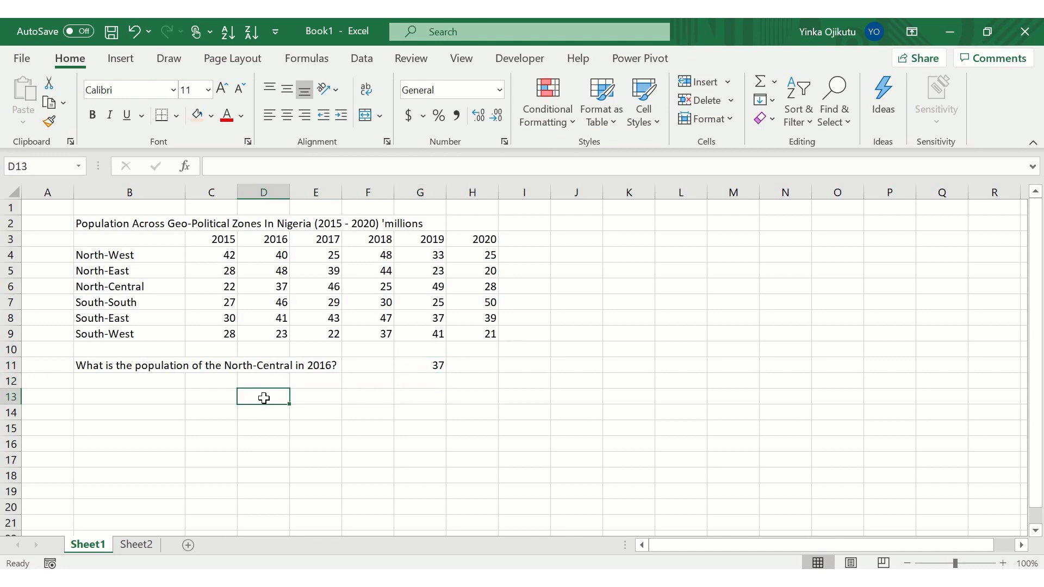
{"action": "key", "text": "Up"}
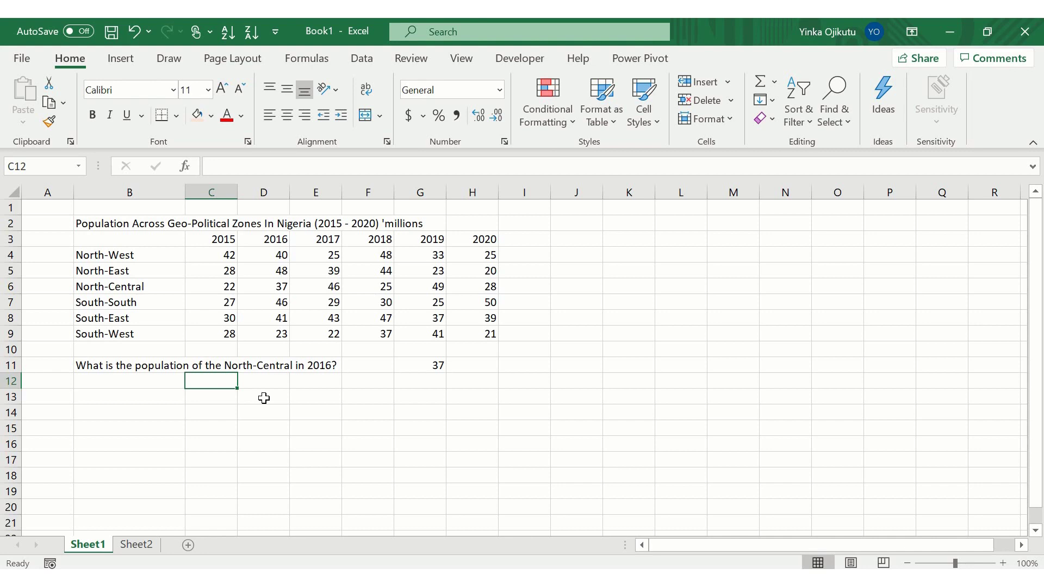
{"action": "key", "text": "Left"}
{"action": "key", "text": "Right"}
{"action": "key", "text": "Right"}
{"action": "key", "text": "Right"}
{"action": "key", "text": "Right"}
{"action": "key", "text": "Right"}
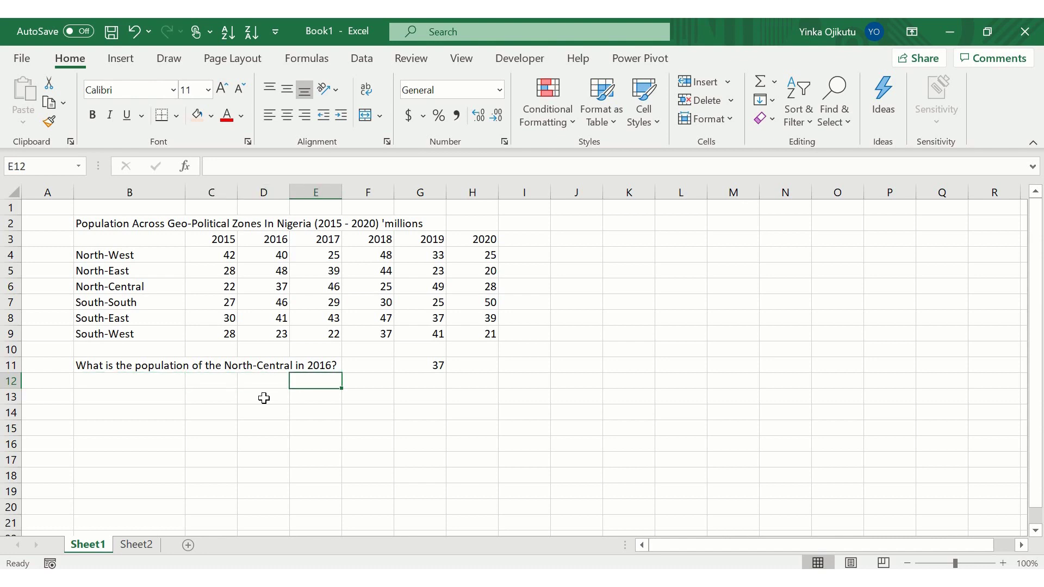
{"action": "key", "text": "Left"}
{"action": "key", "text": "Left"}
{"action": "key", "text": "Left"}
{"action": "key", "text": "Left"}
{"action": "key", "text": "Left"}
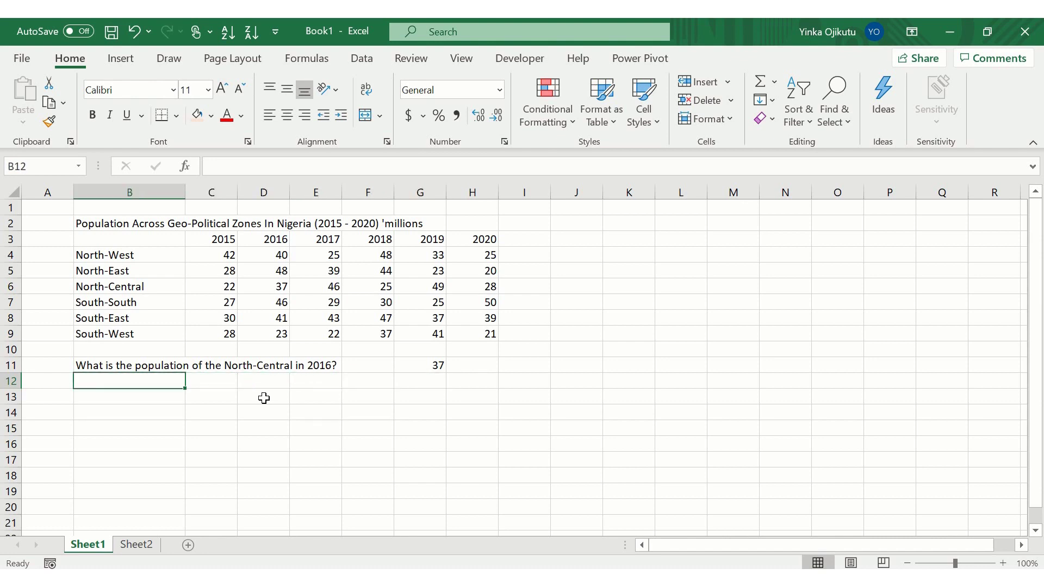
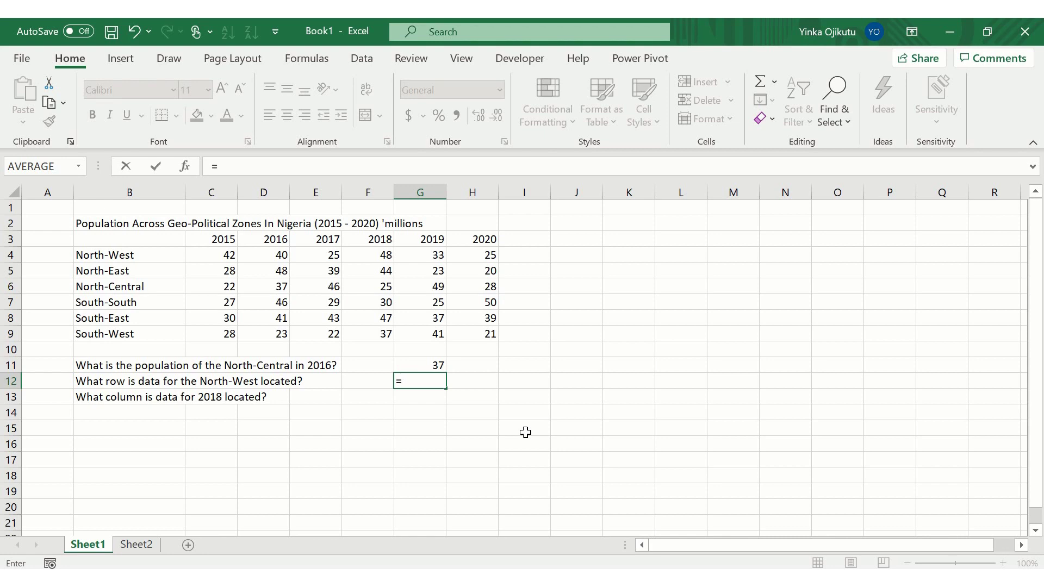
{"action": "type", "text": "mat"}
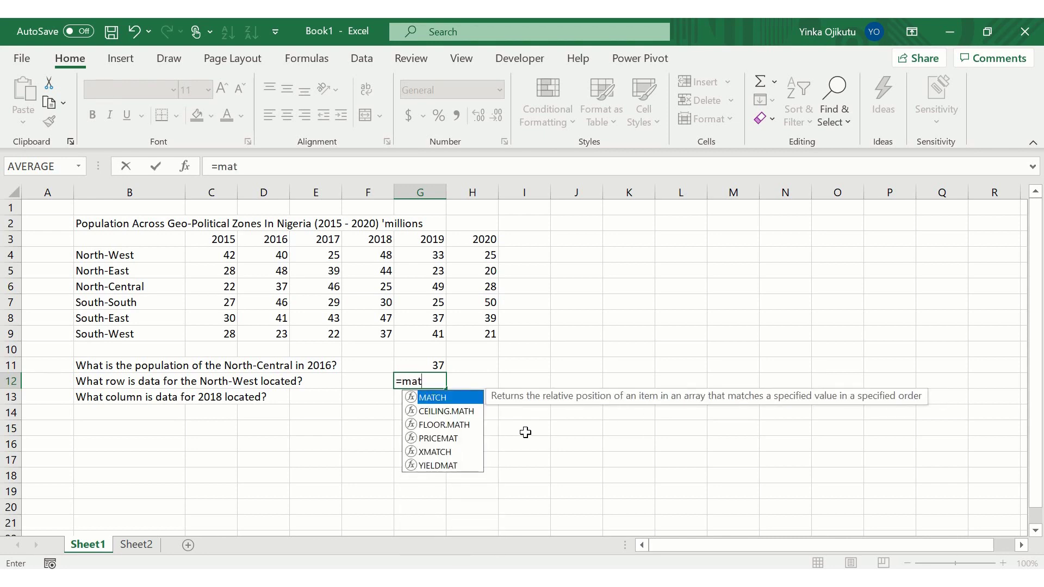
{"action": "key", "text": "Down"}
{"action": "key", "text": "Down"}
{"action": "key", "text": "Down"}
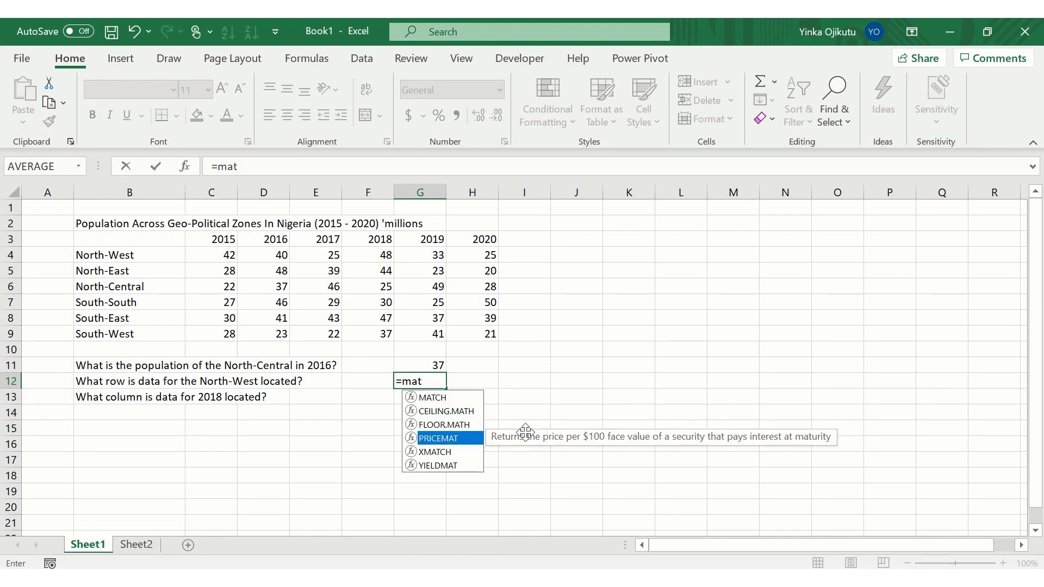
{"action": "key", "text": "Up"}
{"action": "key", "text": "Up"}
{"action": "key", "text": "Up"}
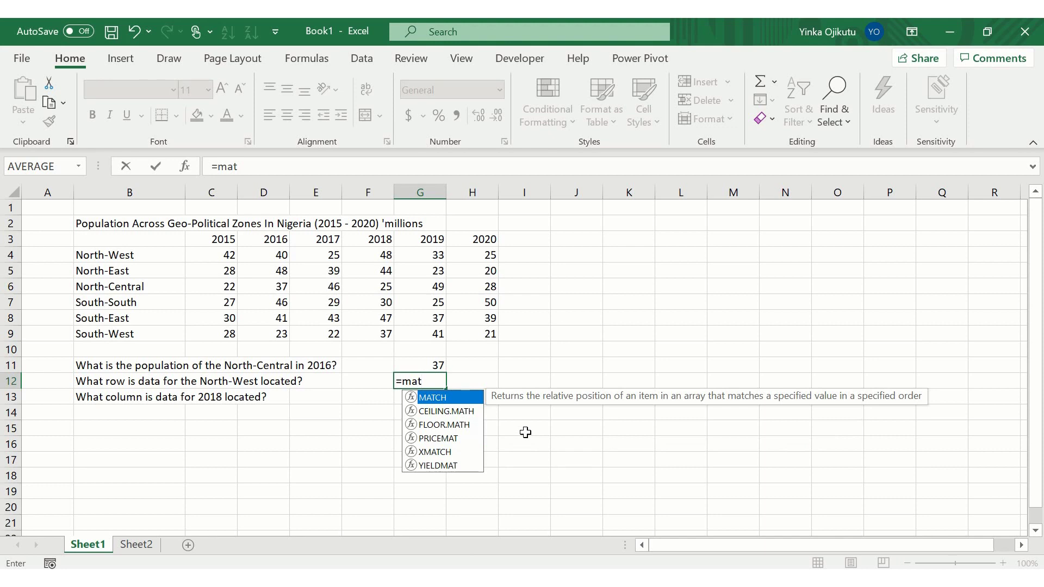
{"action": "key", "text": "Tab"}
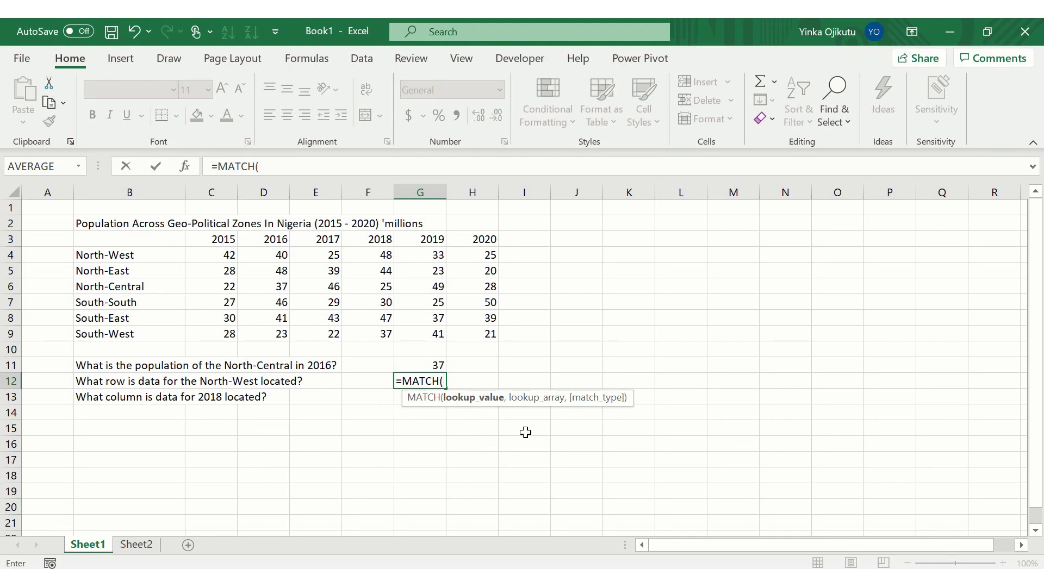
{"action": "key", "text": "Escape"}
Start a MATCH formula in G12, open its function arguments, and move the dialog clear of the table.
{"action": "type", "text": "=mat"}
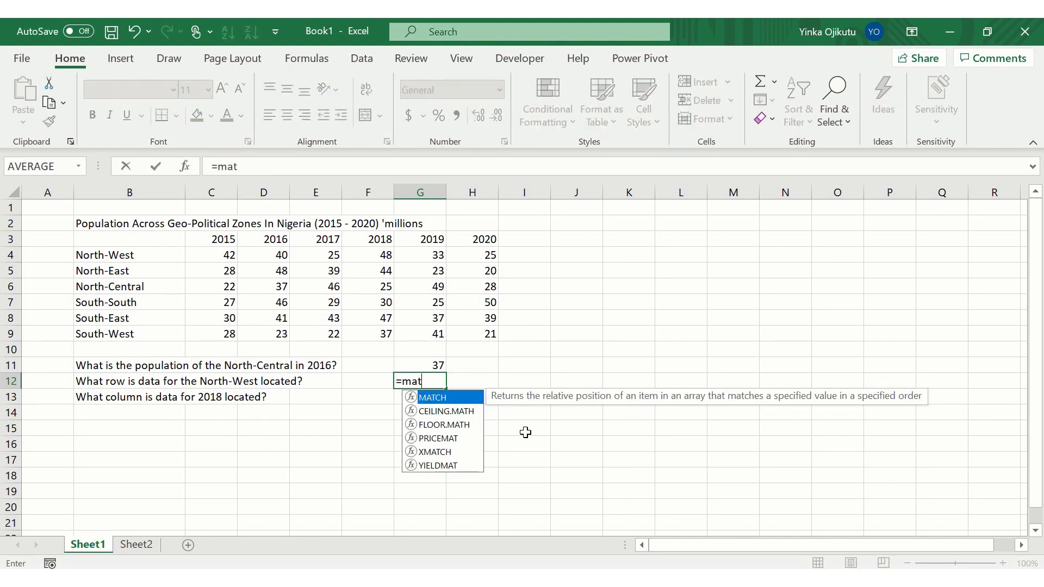
{"action": "key", "text": "Down"}
{"action": "key", "text": "Up"}
{"action": "double_click", "coordinate": [465, 398]}
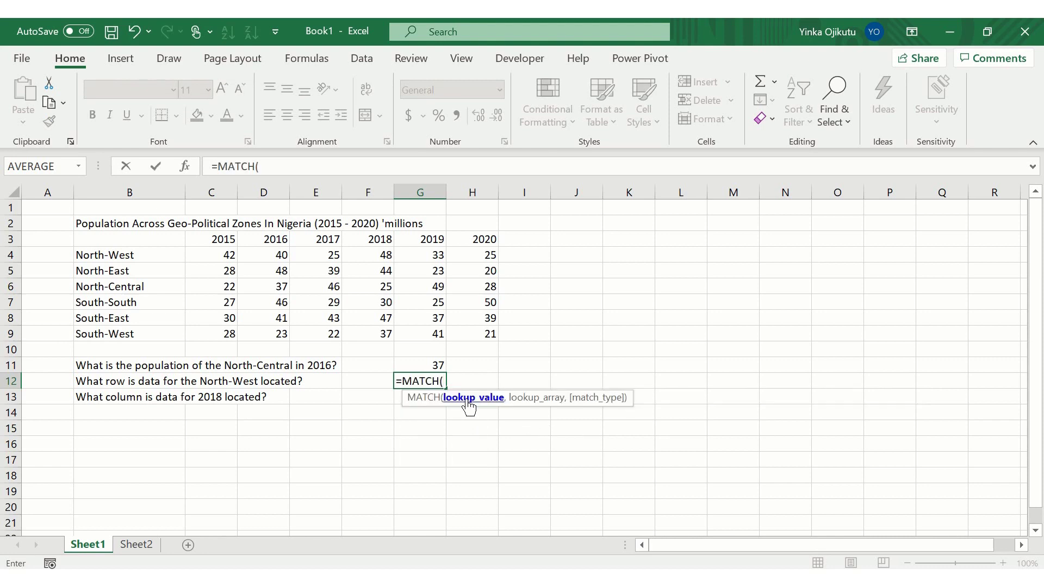
{"action": "key", "text": "ctrl+a"}
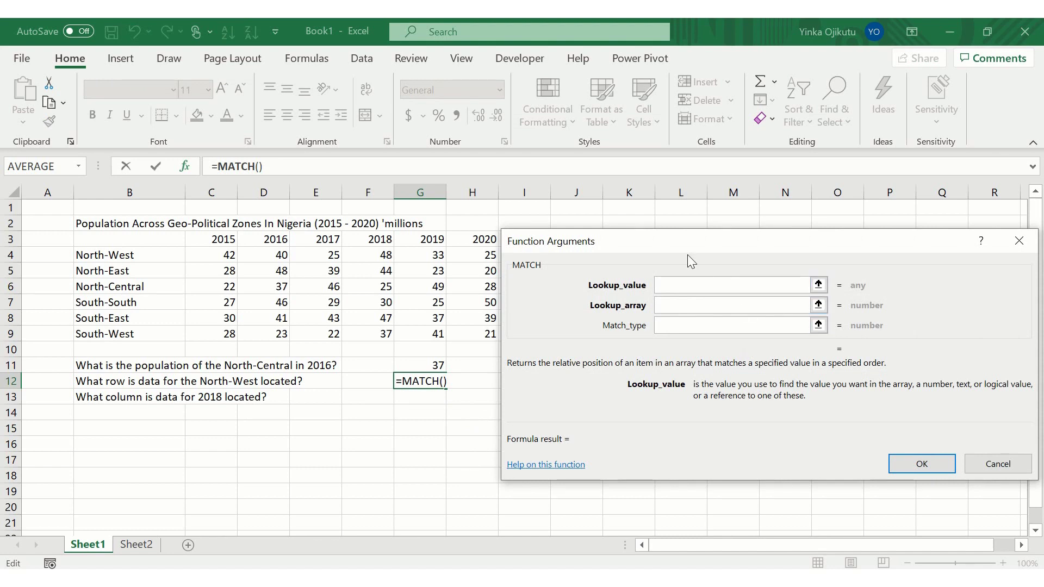
{"action": "left_click_drag", "start_coordinate": [680, 243], "coordinate": [753, 243]}
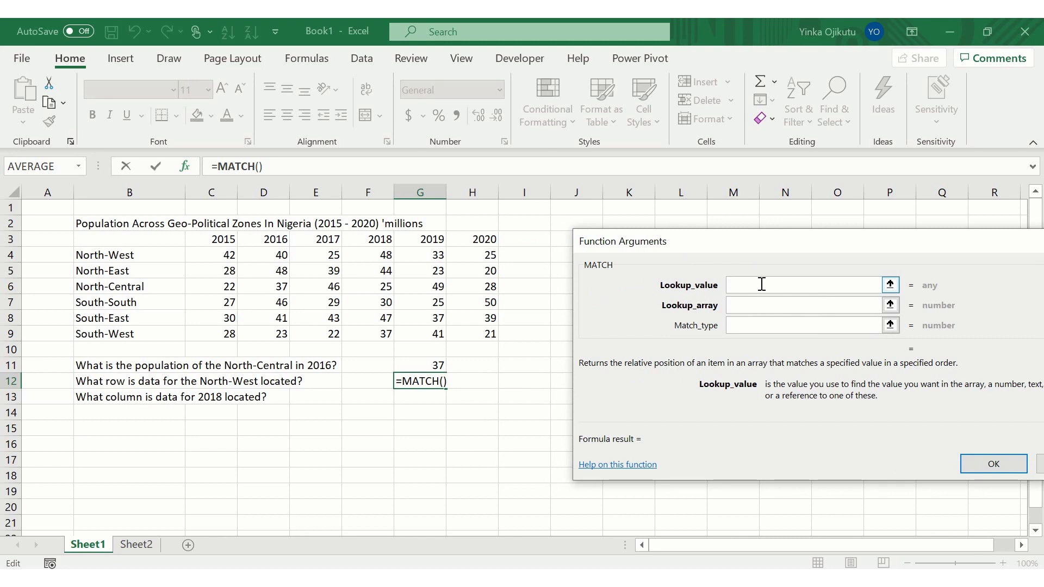
Set the MATCH lookup value to B4, lookup array to B4:B9 and match type to 0, and enter the formula.
{"action": "left_click", "coordinate": [130, 254]}
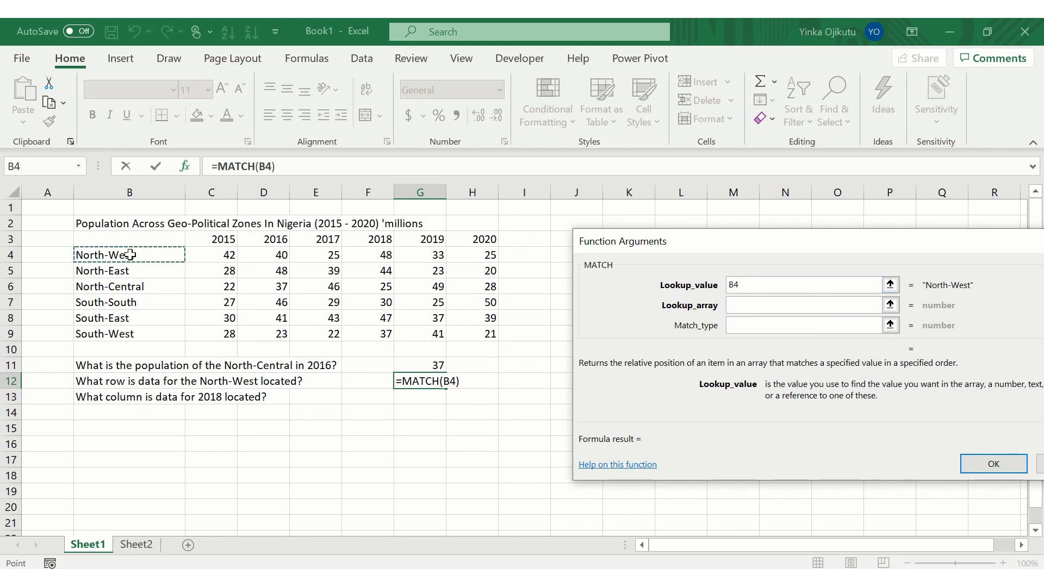
{"action": "left_click", "coordinate": [742, 308]}
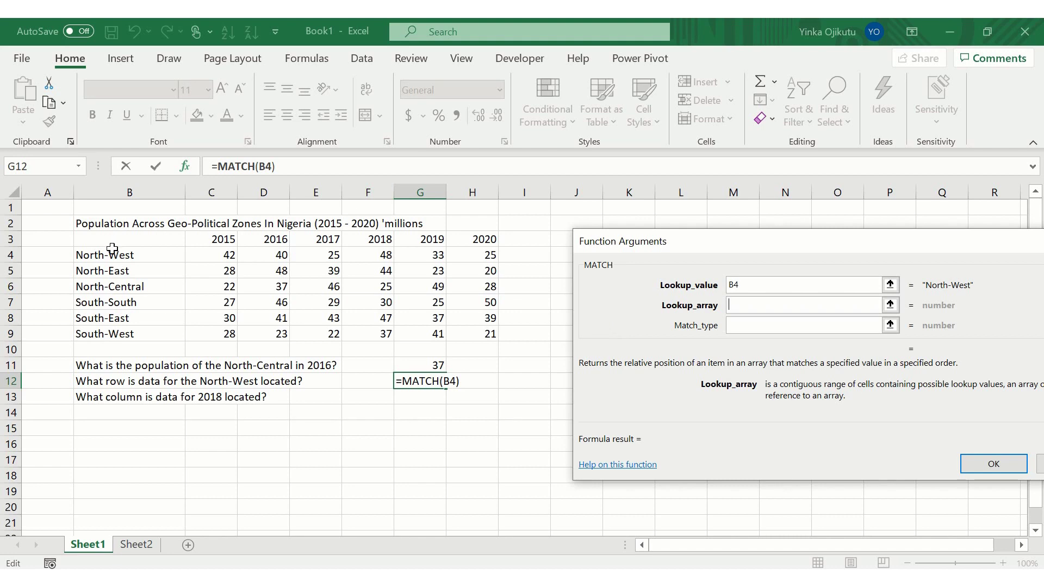
{"action": "left_click_drag", "start_coordinate": [109, 254], "coordinate": [119, 329]}
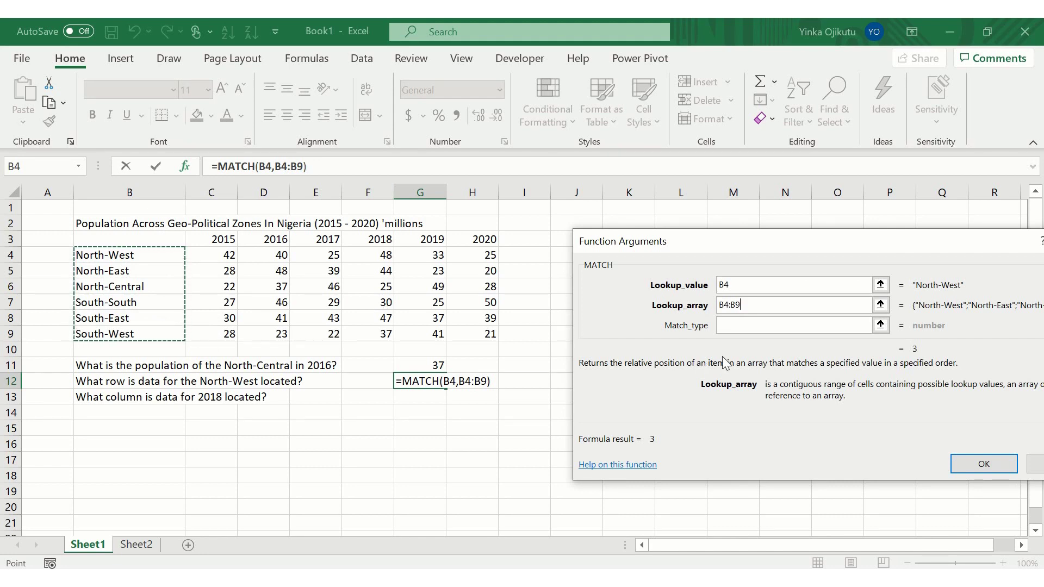
{"action": "left_click", "coordinate": [725, 326]}
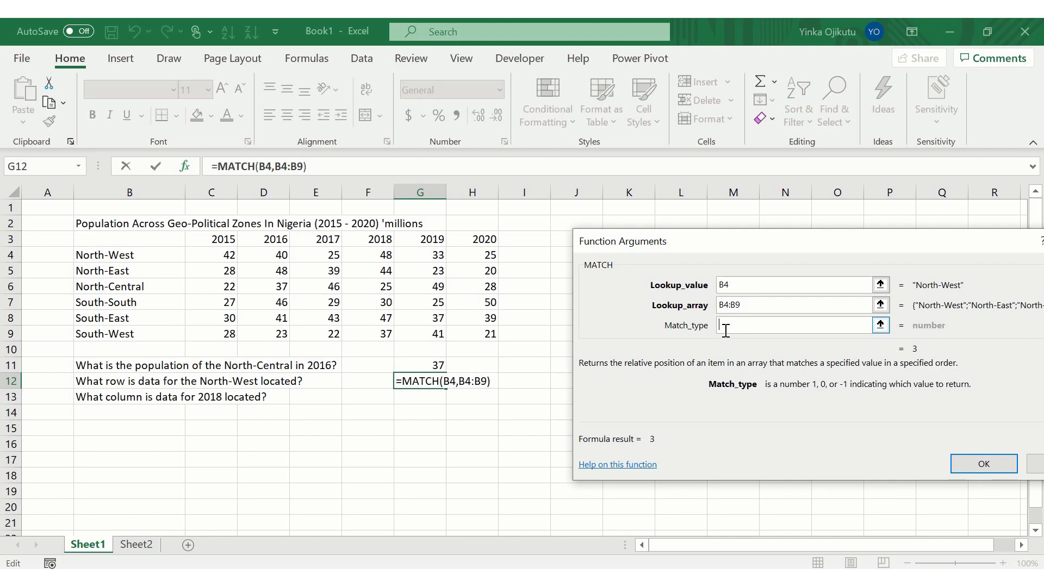
{"action": "type", "text": "0"}
{"action": "left_click", "coordinate": [984, 464]}
{"action": "key", "text": "Return"}
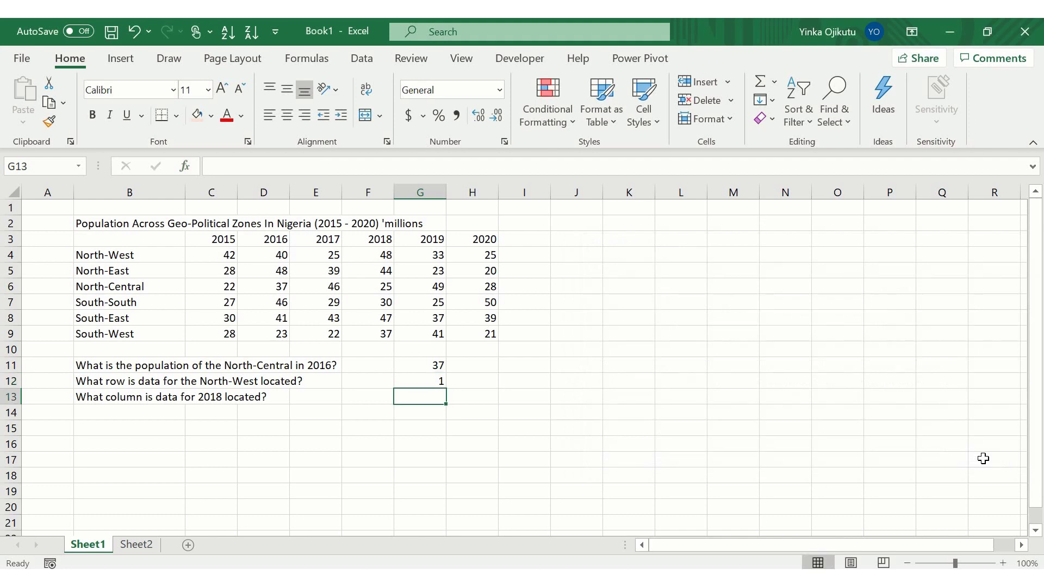
Review the MATCH formula in G12 against the zone names in B4:B9 and the population data in C4:H9.
{"action": "key", "text": "Up"}
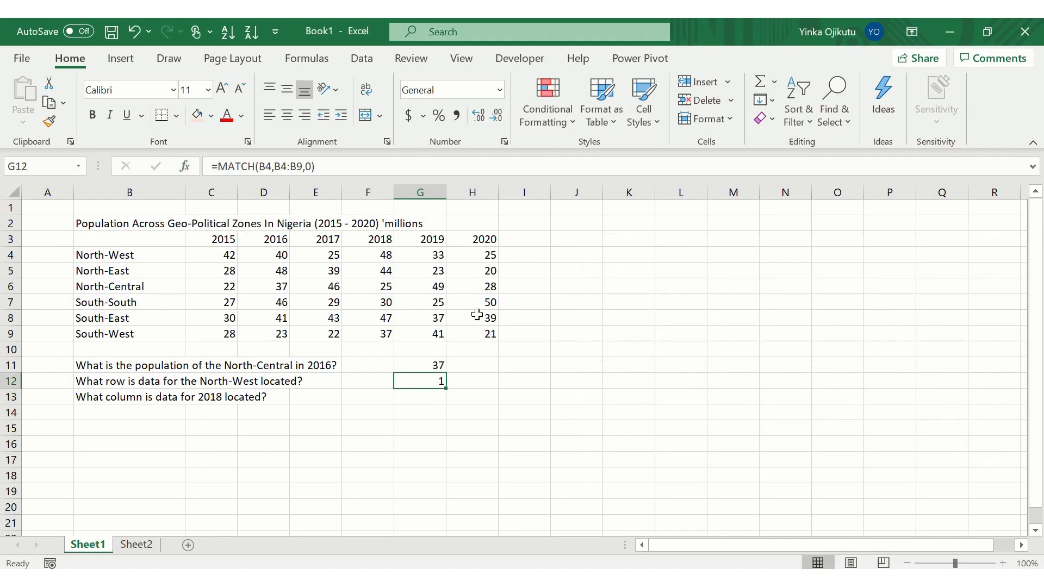
{"action": "left_click", "coordinate": [143, 255]}
{"action": "key", "text": "Down"}
{"action": "key", "text": "Down"}
{"action": "key", "text": "Down"}
{"action": "key", "text": "Down"}
{"action": "key", "text": "Down"}
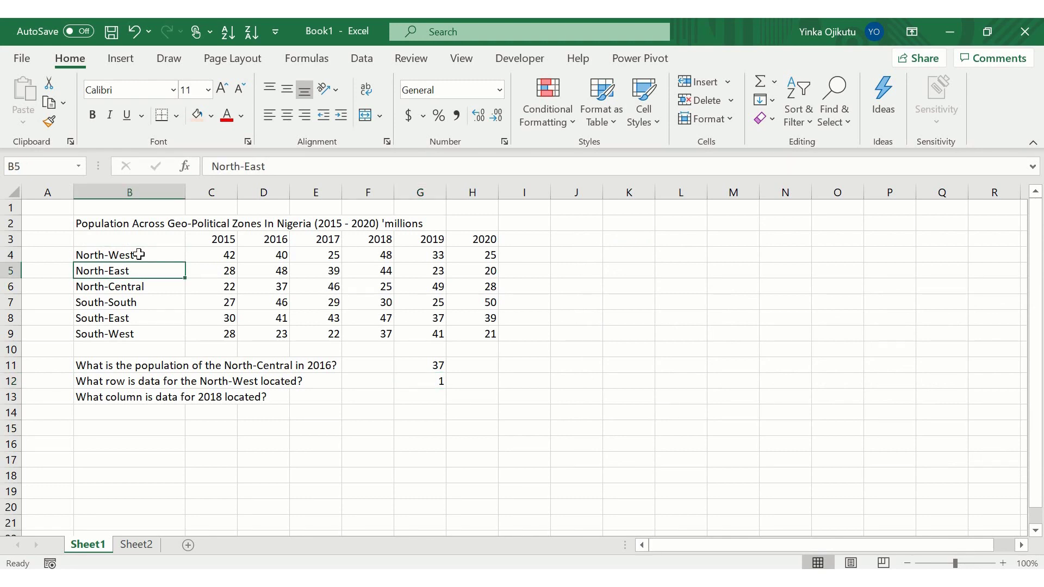
{"action": "key", "text": "Up"}
{"action": "key", "text": "Up"}
{"action": "key", "text": "Up"}
{"action": "key", "text": "Up"}
{"action": "key", "text": "Up"}
{"action": "key", "text": "Right"}
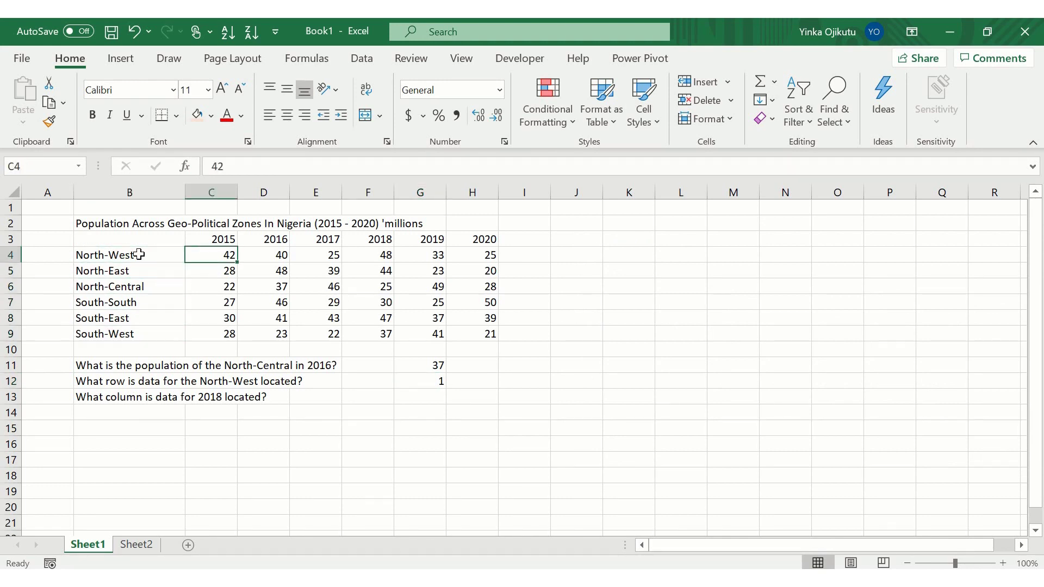
{"action": "key", "text": "ctrl+shift+Right"}
{"action": "key", "text": "ctrl+shift+Down"}
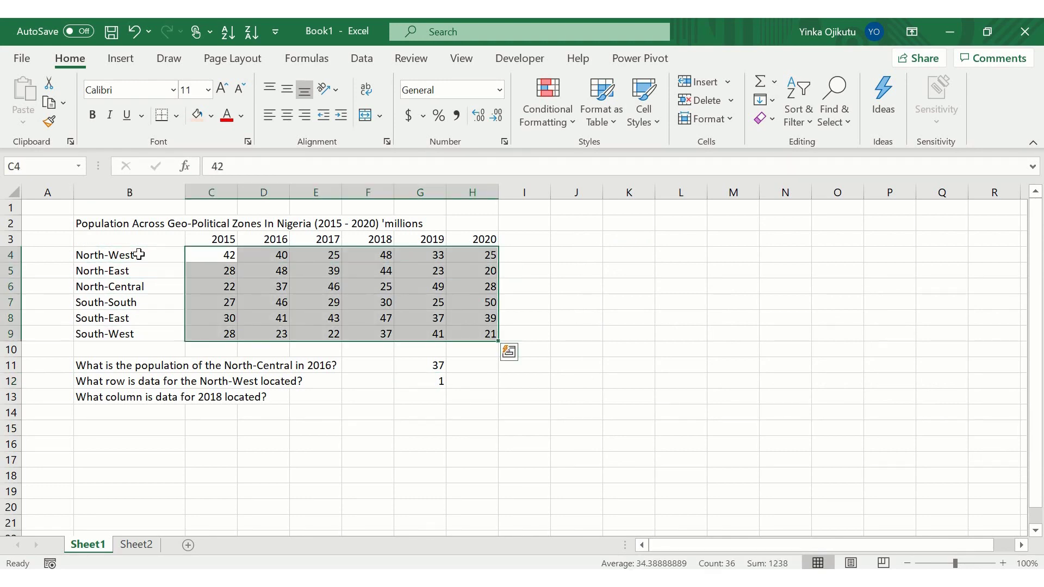
Examine the North-West row across the 2015 to 2020 columns and its place in the population data block.
{"action": "left_click", "coordinate": [139, 254]}
{"action": "key", "text": "Right"}
{"action": "key", "text": "Right"}
{"action": "key", "text": "Right"}
{"action": "key", "text": "Right"}
{"action": "key", "text": "Right"}
{"action": "key", "text": "Right"}
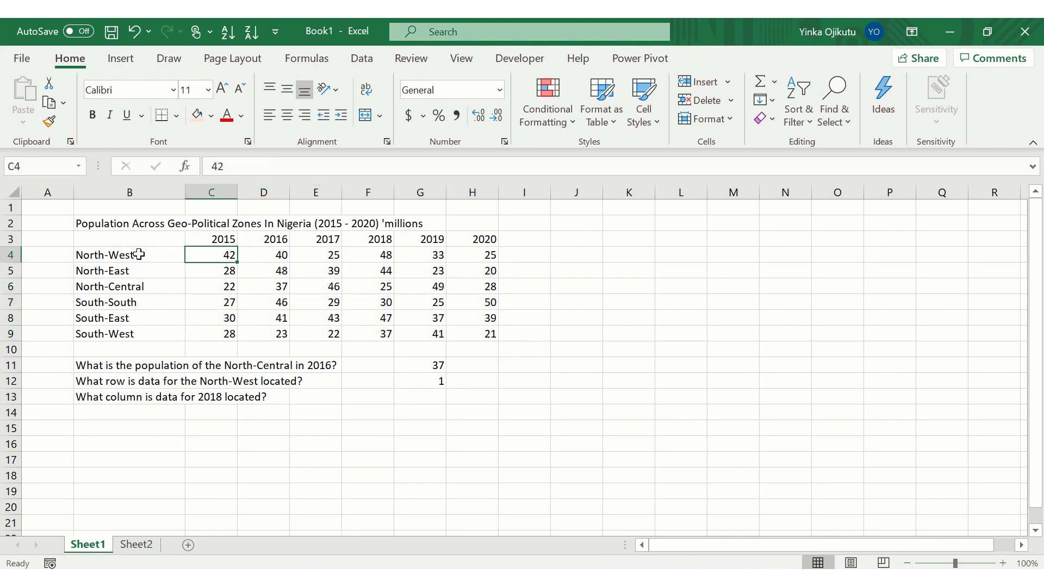
{"action": "key", "text": "Left"}
{"action": "key", "text": "Left"}
{"action": "key", "text": "Left"}
{"action": "key", "text": "Left"}
{"action": "key", "text": "Left"}
{"action": "key", "text": "ctrl+shift+Right"}
{"action": "key", "text": "ctrl+shift+Down"}
Start a MATCH formula in G13, open its function arguments, and move the dialog clear of the table.
{"action": "key", "text": "ctrl+Down"}
{"action": "key", "text": "Down"}
{"action": "key", "text": "Down"}
{"action": "key", "text": "Down"}
{"action": "key", "text": "Down"}
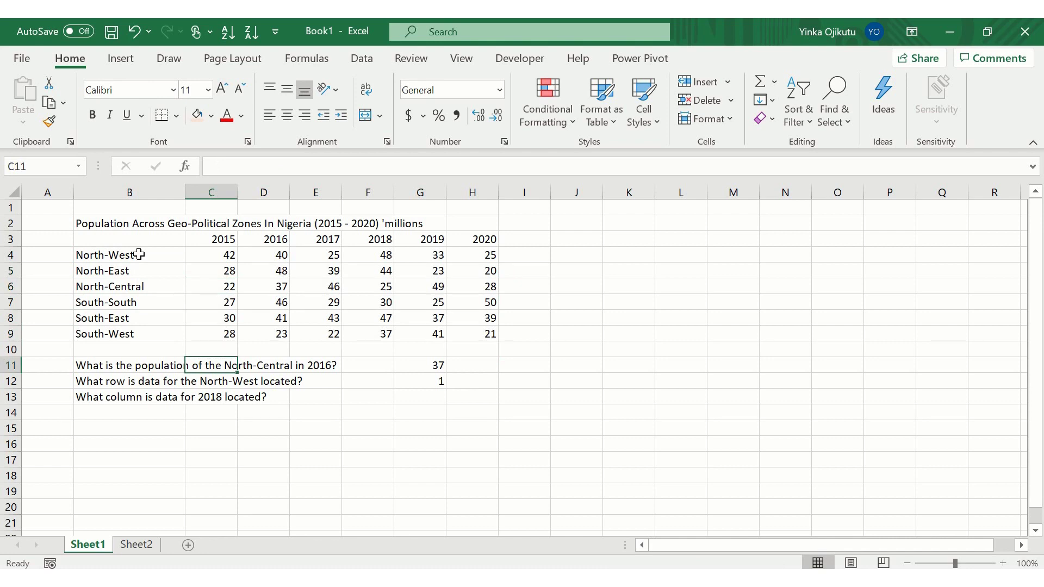
{"action": "key", "text": "Right"}
{"action": "key", "text": "Right"}
{"action": "key", "text": "Right"}
{"action": "key", "text": "Right"}
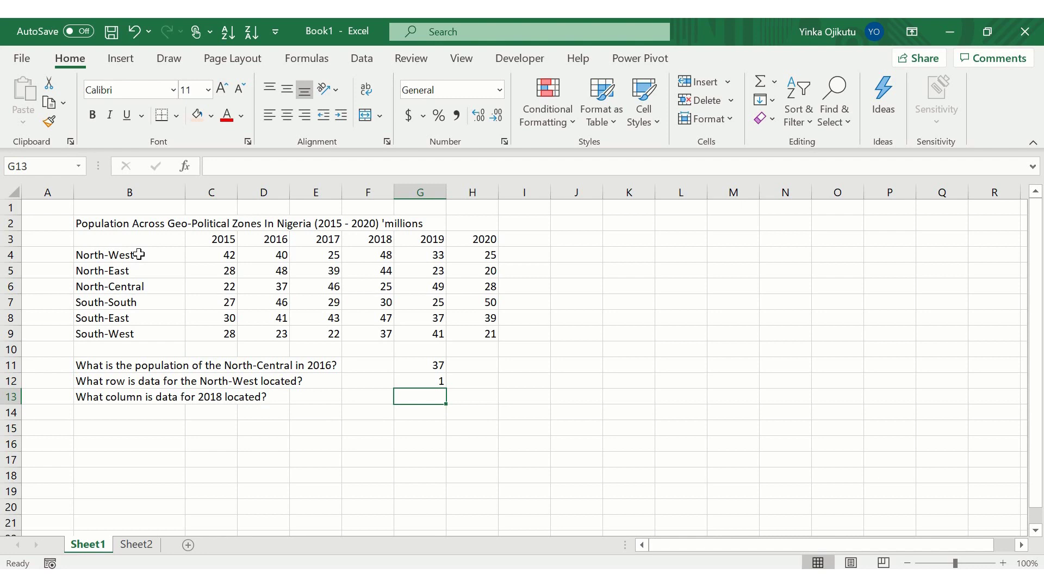
{"action": "type", "text": "=mat"}
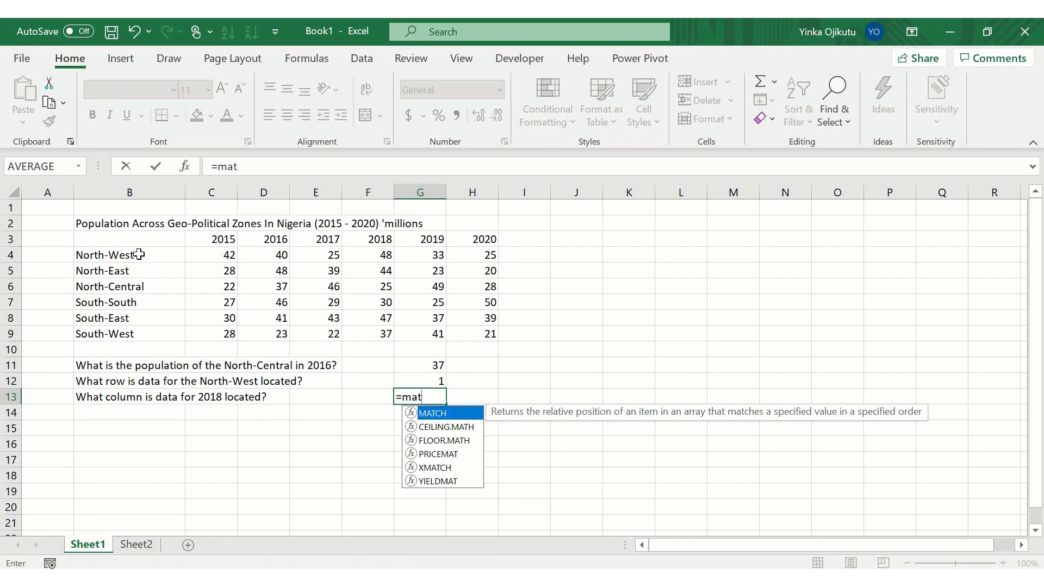
{"action": "key", "text": "Tab"}
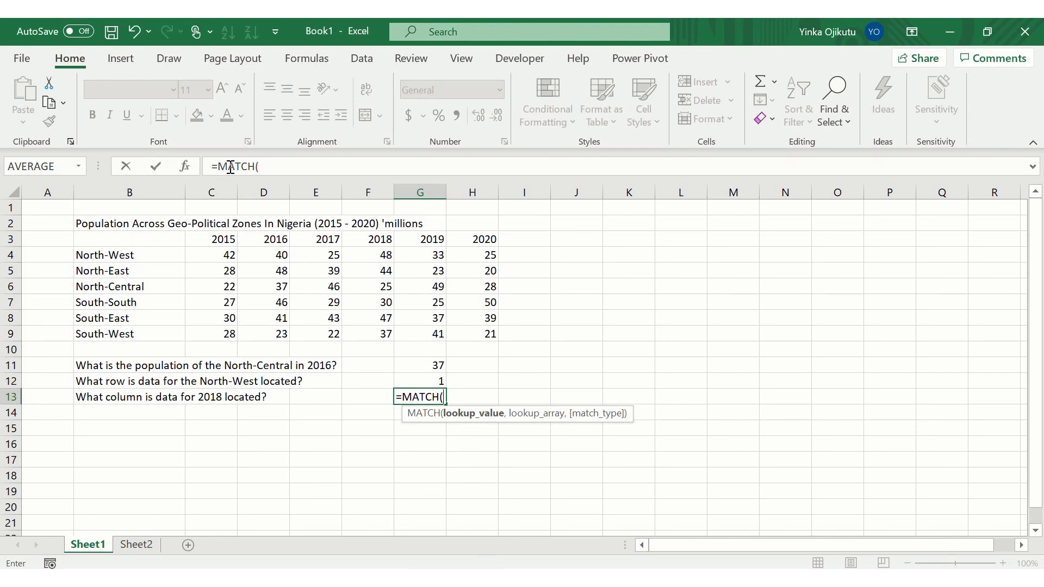
{"action": "left_click", "coordinate": [190, 168]}
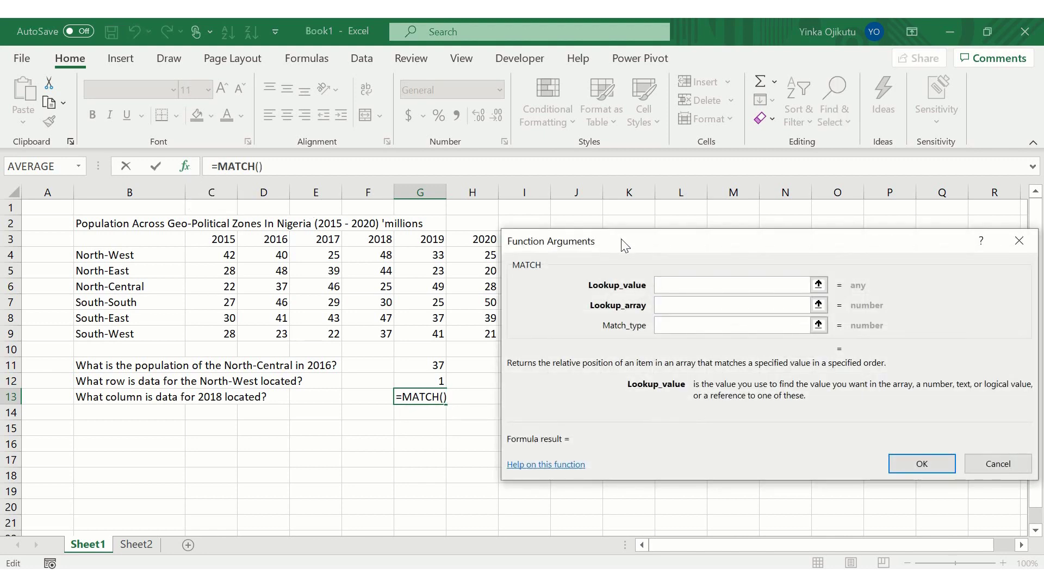
{"action": "left_click_drag", "start_coordinate": [620, 243], "coordinate": [696, 246]}
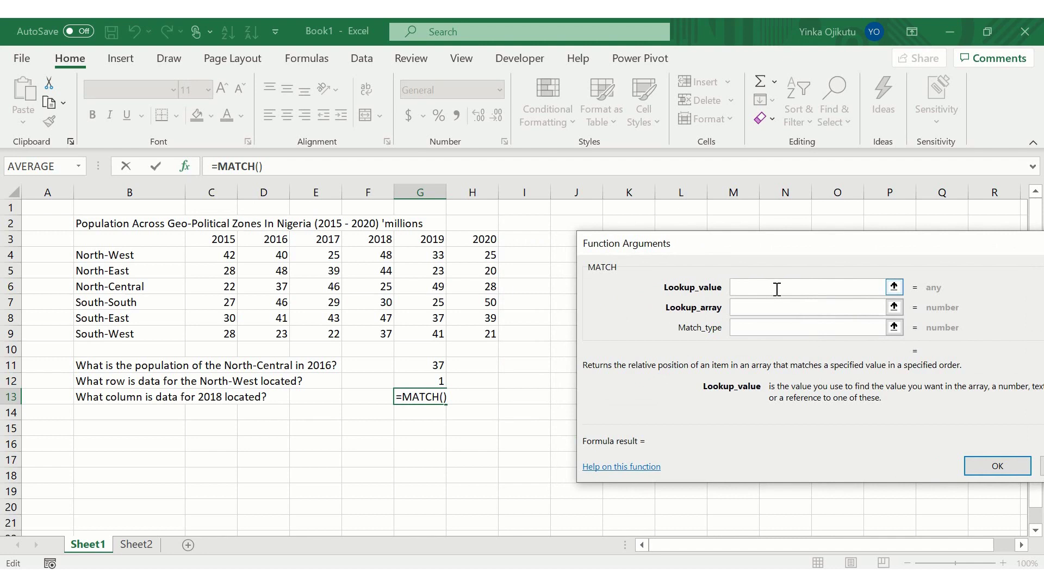
Set the MATCH lookup value to F3, lookup array to C3:H3 and match type to 0, and enter the formula.
{"action": "left_click", "coordinate": [385, 240]}
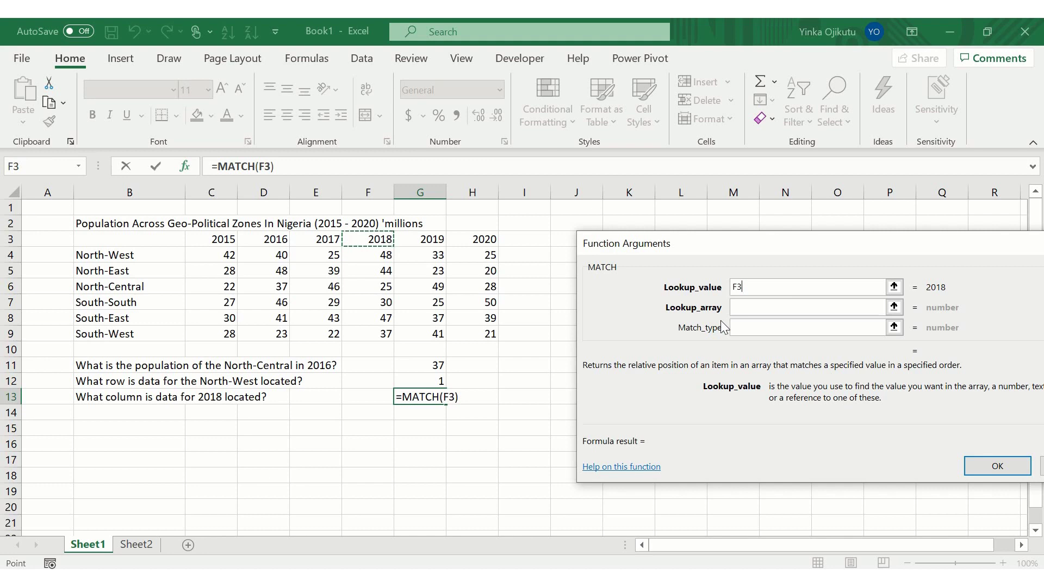
{"action": "left_click", "coordinate": [753, 308]}
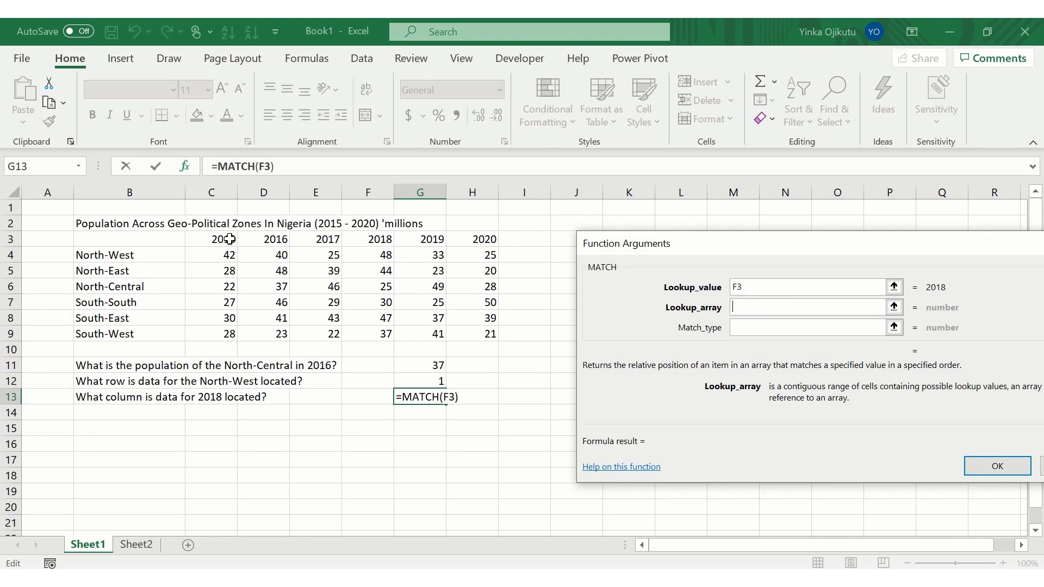
{"action": "left_click_drag", "start_coordinate": [230, 240], "coordinate": [492, 239]}
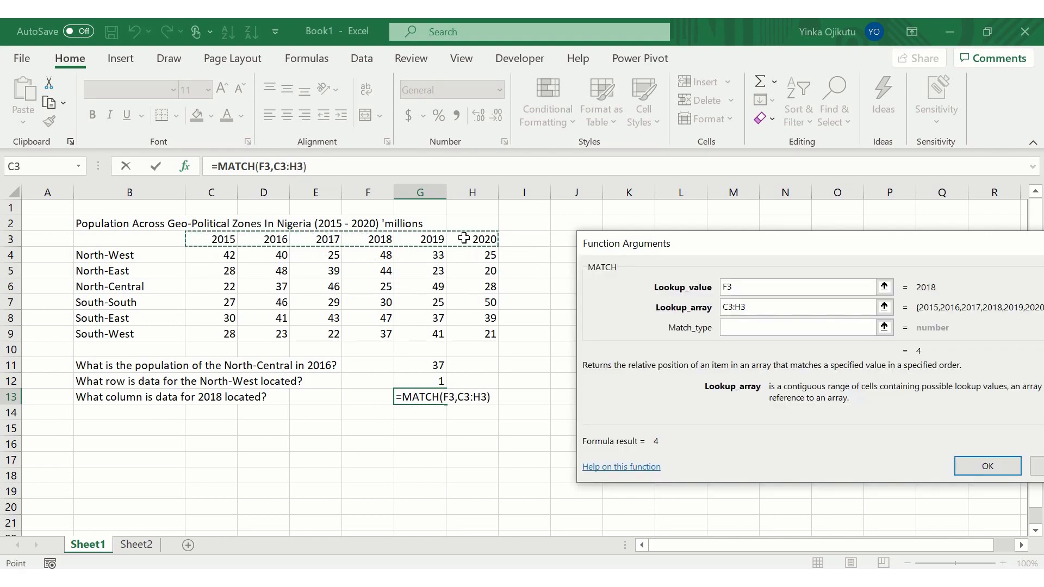
{"action": "left_click", "coordinate": [754, 329]}
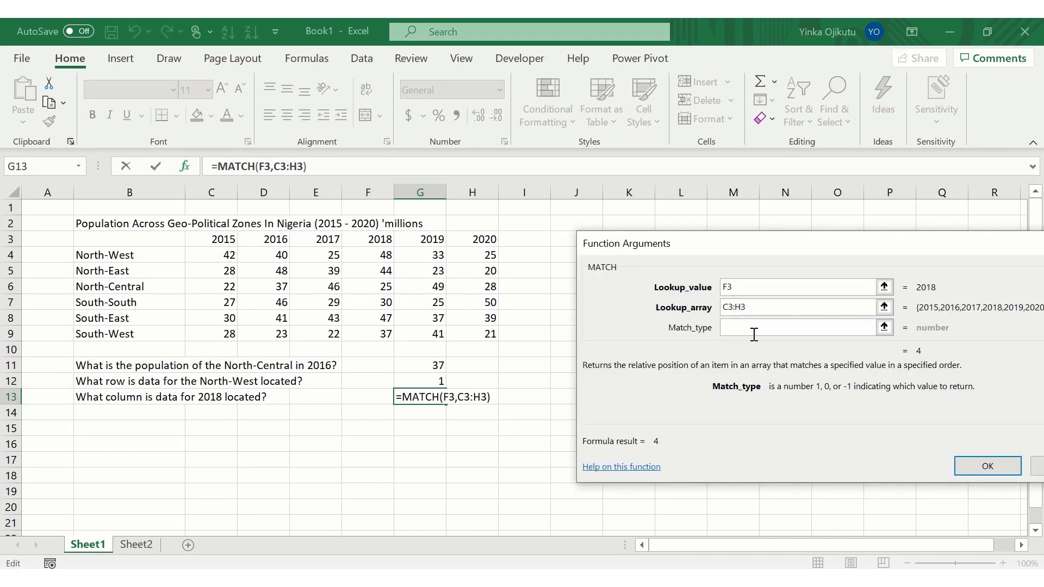
{"action": "type", "text": "0"}
{"action": "left_click", "coordinate": [981, 465]}
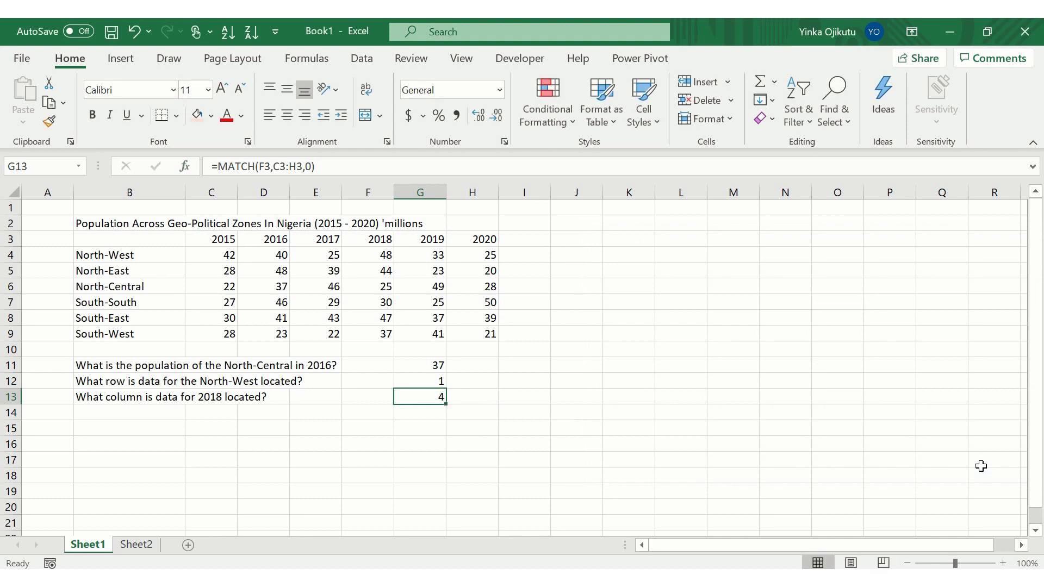
Review the row and column questions in rows 12 and 13 together with their MATCH answers in column G.
{"action": "key", "text": "Down"}
{"action": "key", "text": "Up"}
{"action": "key", "text": "Up"}
{"action": "key", "text": "Down"}
{"action": "key", "text": "Down"}
{"action": "key", "text": "Down"}
{"action": "key", "text": "Down"}
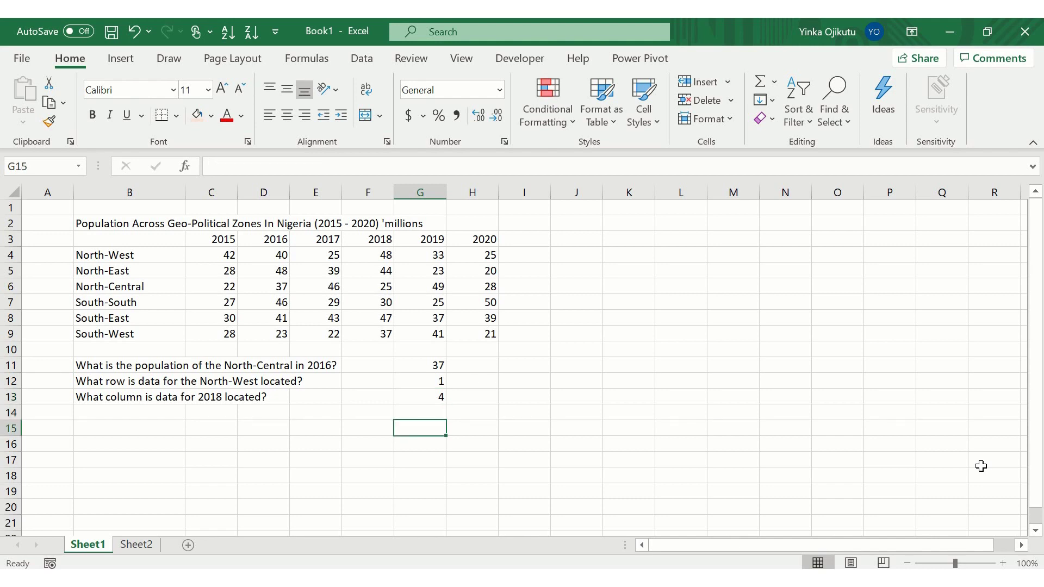
{"action": "key", "text": "Left"}
{"action": "key", "text": "Left"}
{"action": "key", "text": "Left"}
{"action": "key", "text": "Left"}
{"action": "key", "text": "Left"}
{"action": "key", "text": "Left"}
{"action": "key", "text": "Up"}
{"action": "key", "text": "Up"}
{"action": "key", "text": "Up"}
{"action": "key", "text": "Up"}
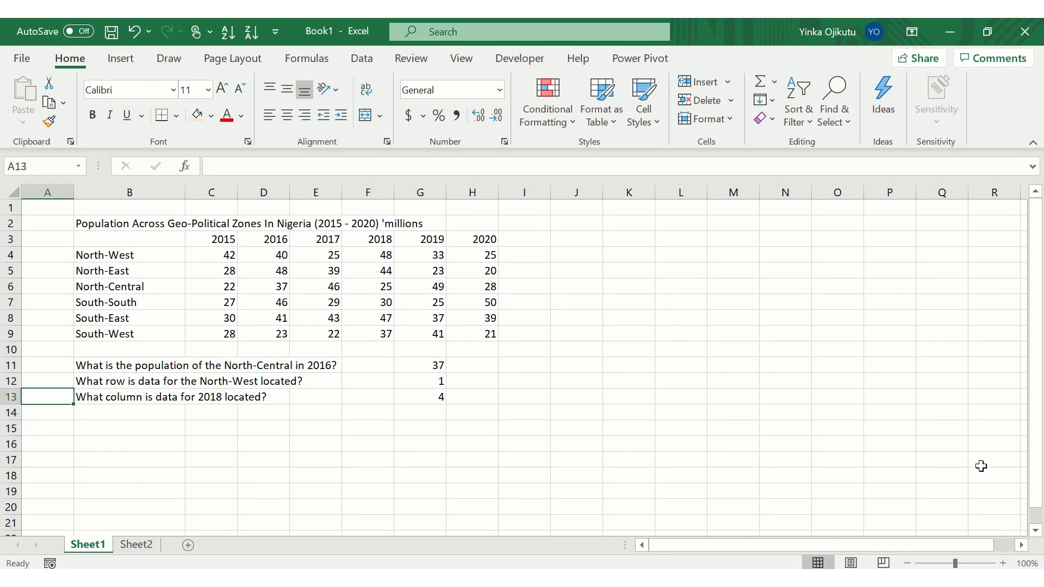
{"action": "key", "text": "Right"}
{"action": "key", "text": "Right"}
{"action": "key", "text": "Right"}
{"action": "key", "text": "Right"}
{"action": "key", "text": "Right"}
{"action": "key", "text": "Right"}
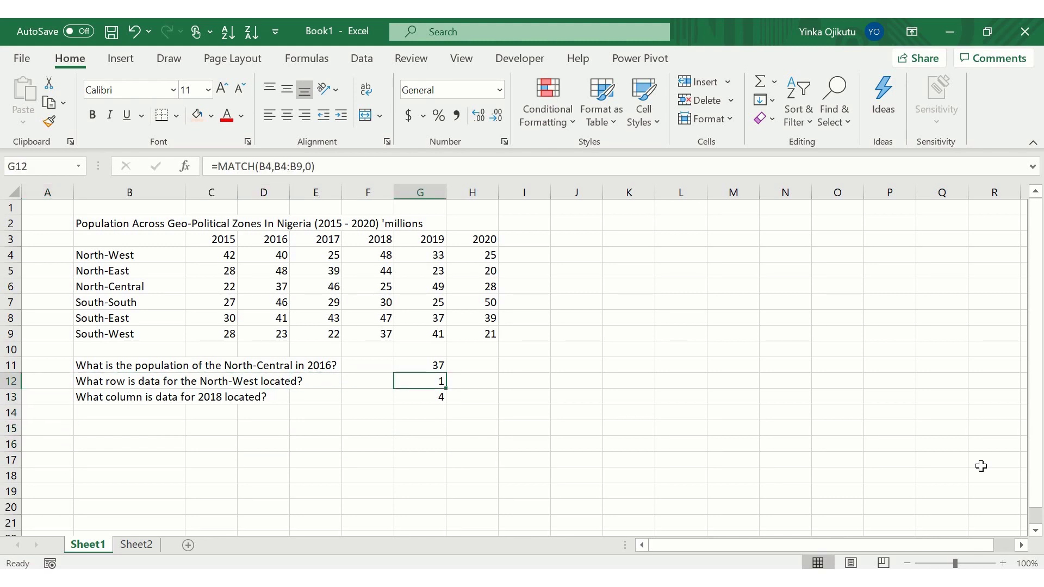
{"action": "key", "text": "Down"}
{"action": "key", "text": "Down"}
{"action": "key", "text": "Down"}
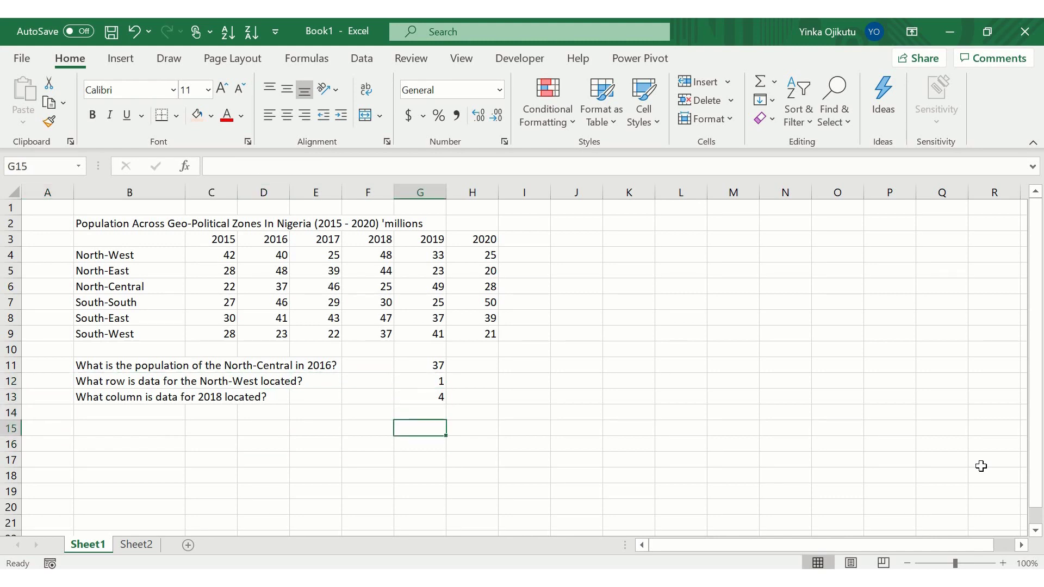
Compare the MATCH formula in G12 with the one in G13.
{"action": "key", "text": "Left"}
{"action": "key", "text": "Left"}
{"action": "key", "text": "Left"}
{"action": "key", "text": "Left"}
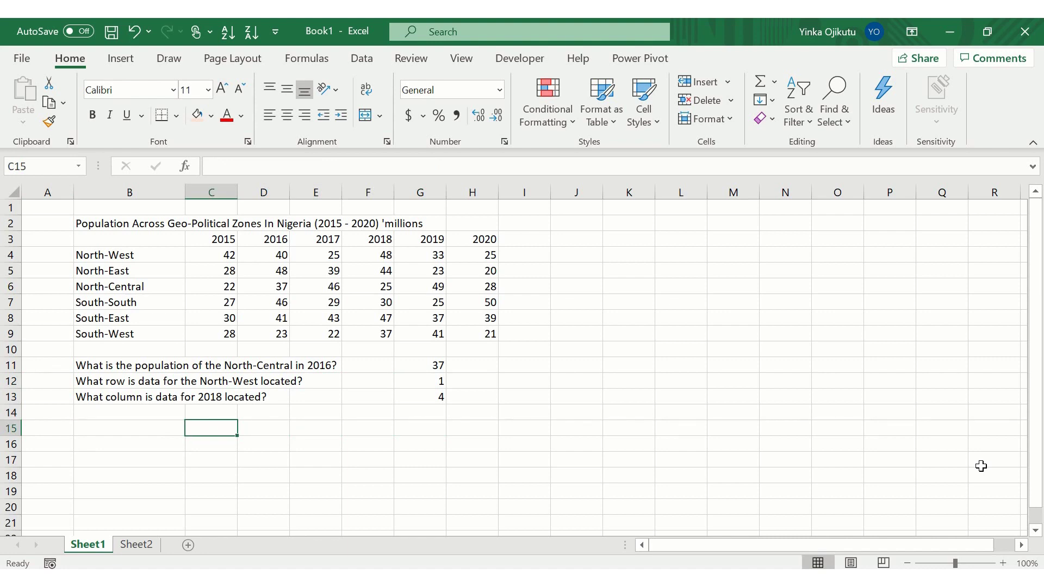
{"action": "key", "text": "Right"}
{"action": "key", "text": "Right"}
{"action": "key", "text": "Right"}
{"action": "key", "text": "Right"}
{"action": "key", "text": "Right"}
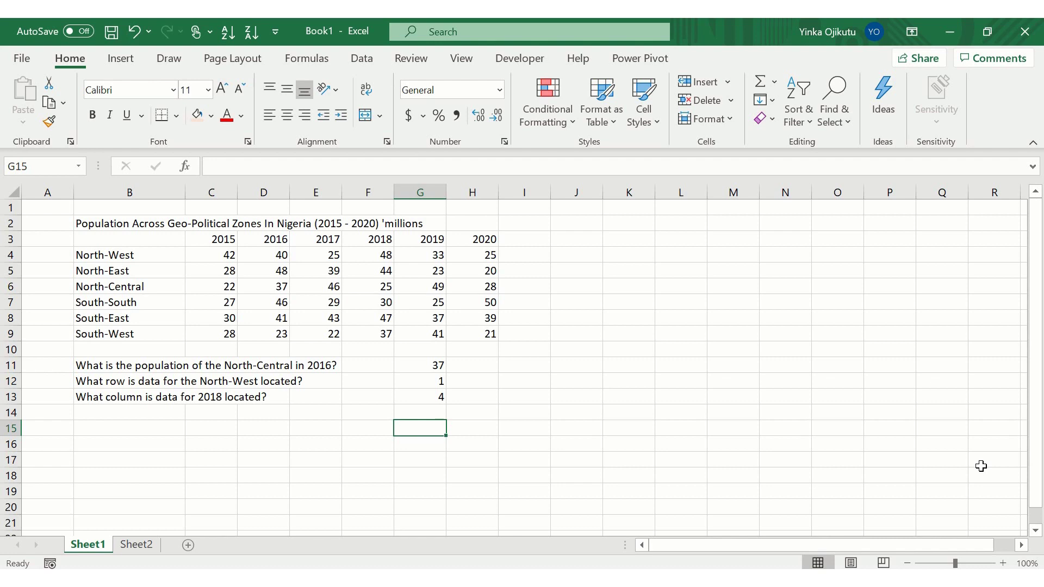
{"action": "key", "text": "Up"}
{"action": "key", "text": "Up"}
{"action": "key", "text": "Up"}
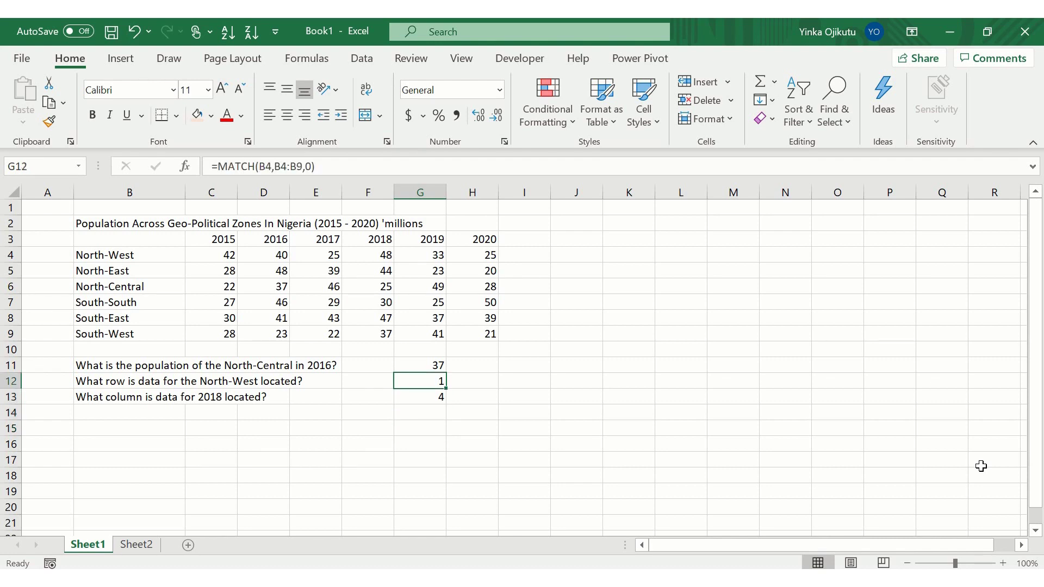
{"action": "key", "text": "Down"}
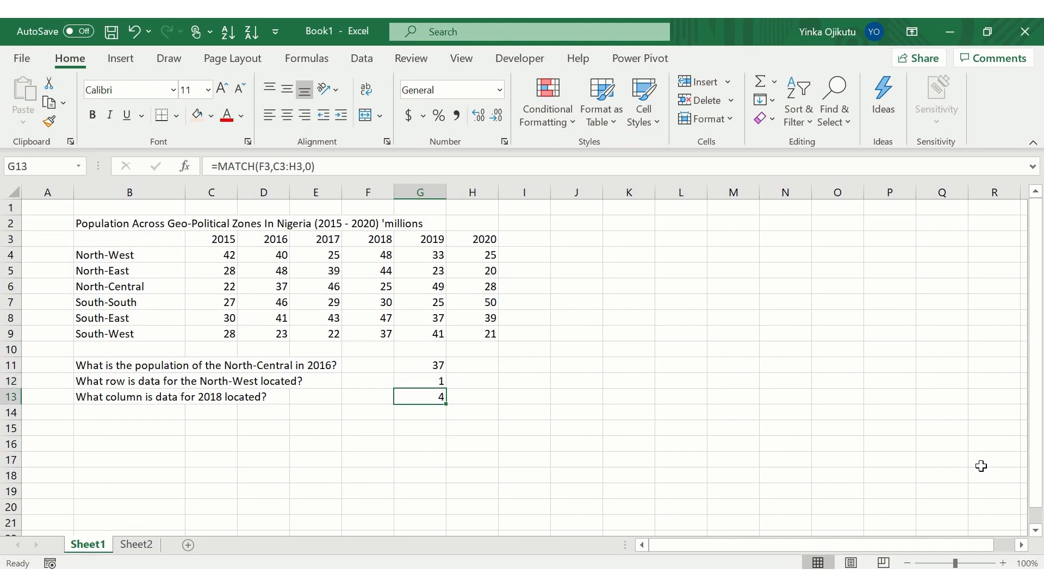
Start an INDEX formula in G17 and open its function arguments with the array,row_num,column_num form.
{"action": "key", "text": "Down"}
{"action": "key", "text": "Down"}
{"action": "key", "text": "Down"}
{"action": "key", "text": "Down"}
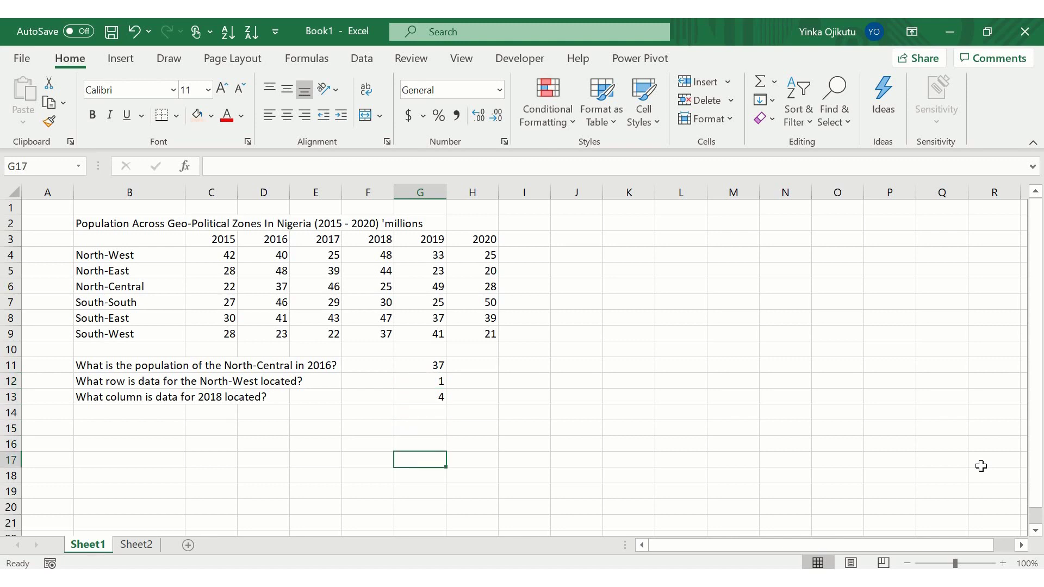
{"action": "type", "text": "="}
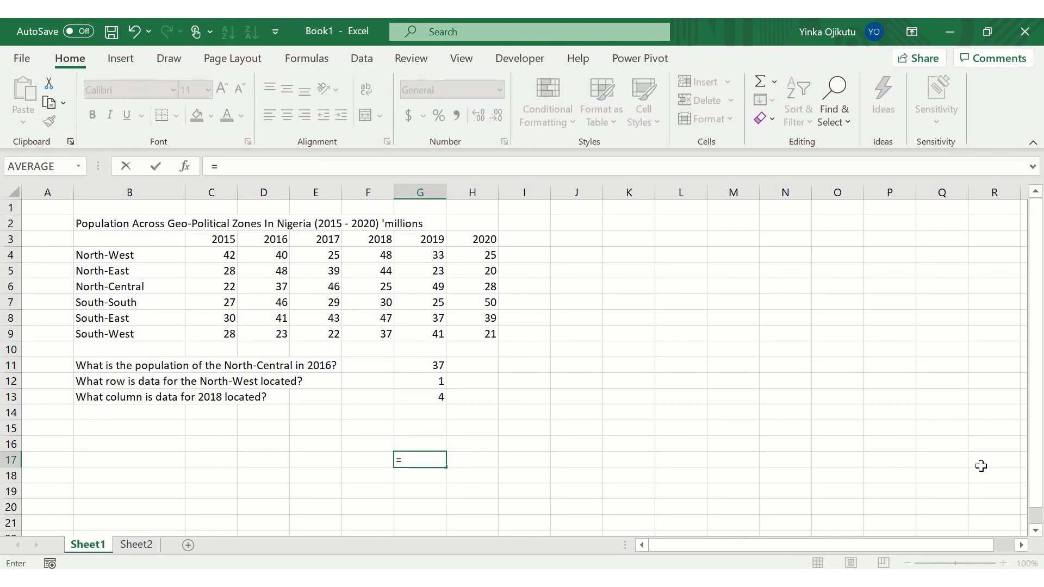
{"action": "type", "text": "in"}
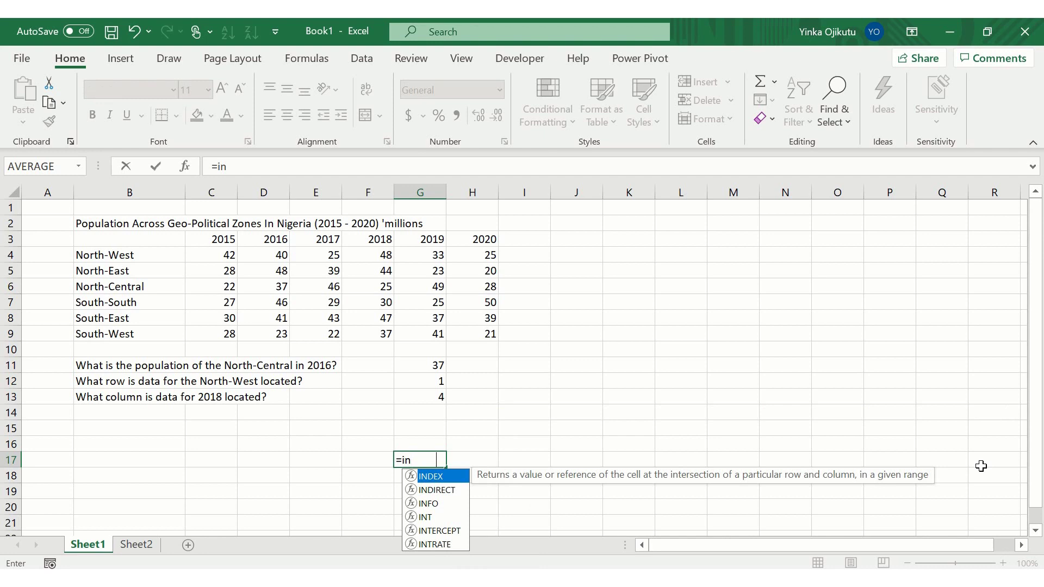
{"action": "key", "text": "Tab"}
{"action": "key", "text": "ctrl+a"}
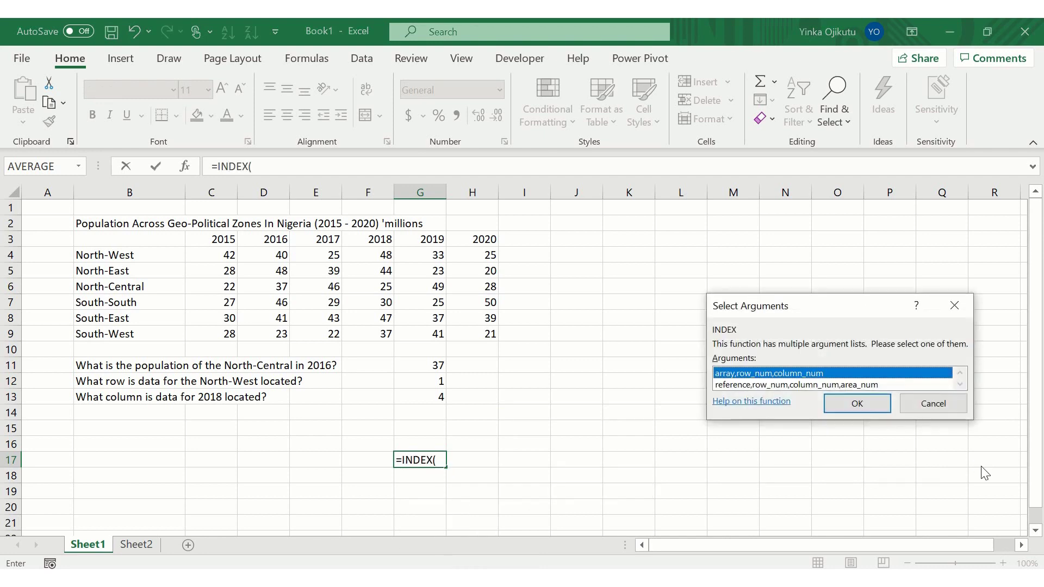
{"action": "key", "text": "Return"}
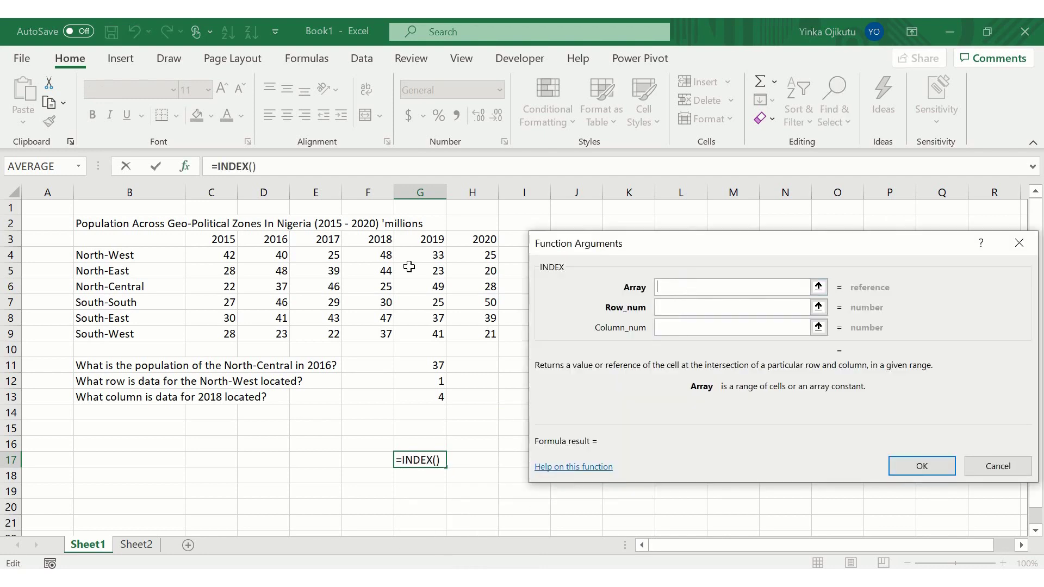
Set the INDEX array to C4:H9, row number to G12 and column number to G13, and enter the formula.
{"action": "left_click_drag", "start_coordinate": [230, 254], "coordinate": [469, 329]}
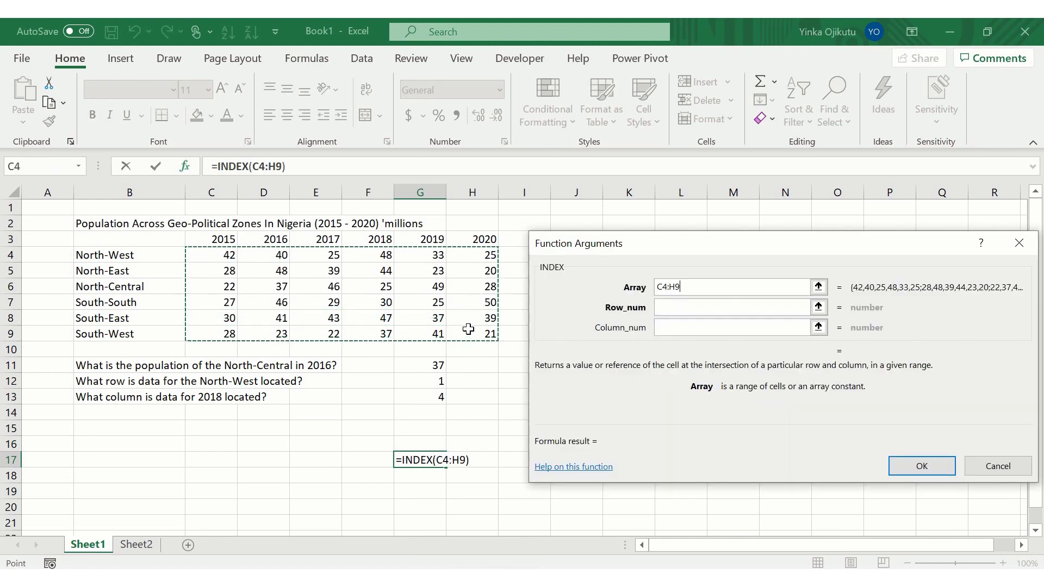
{"action": "left_click", "coordinate": [691, 310]}
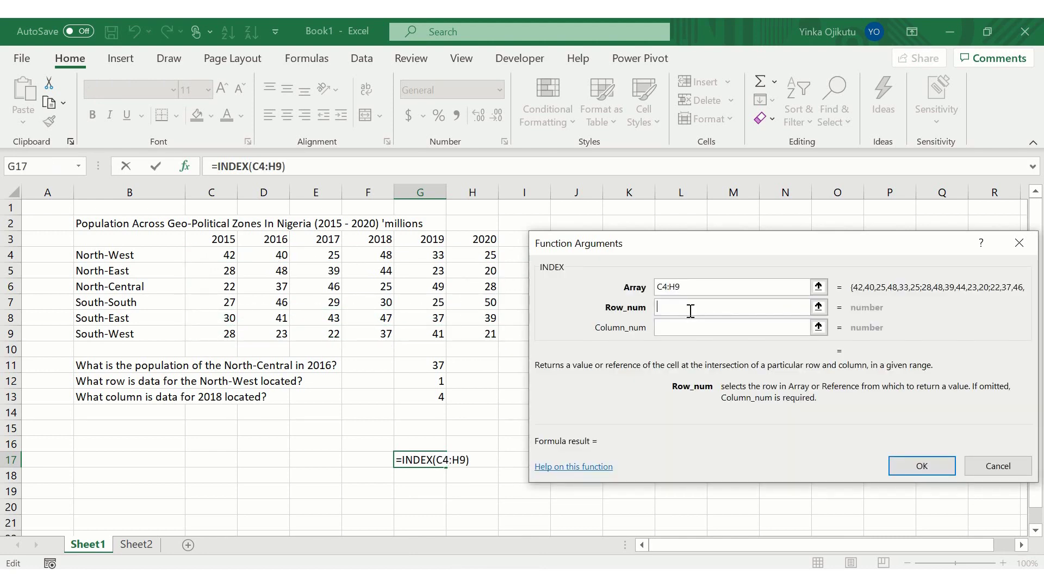
{"action": "left_click", "coordinate": [439, 381]}
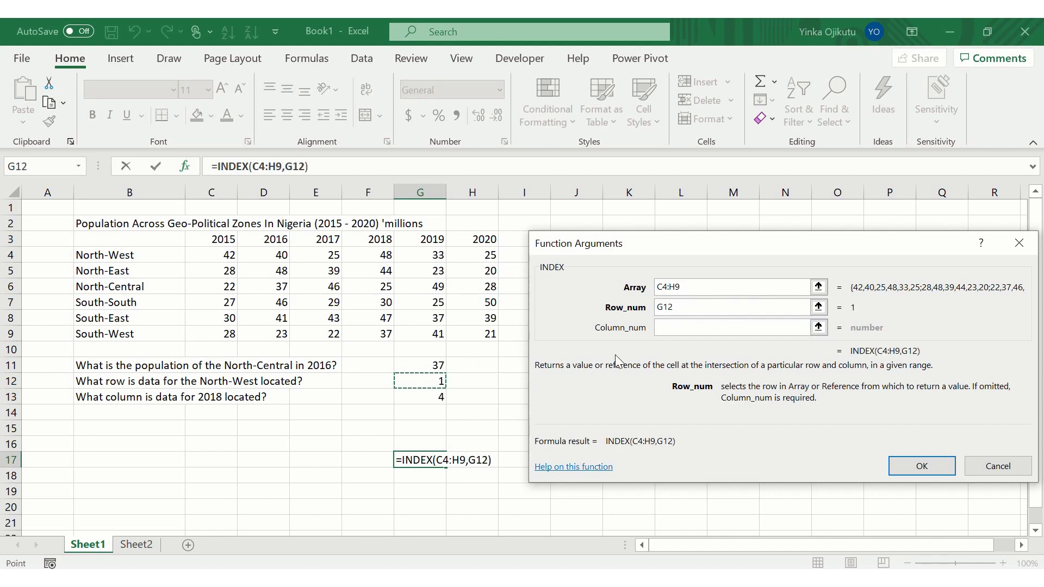
{"action": "left_click", "coordinate": [695, 329]}
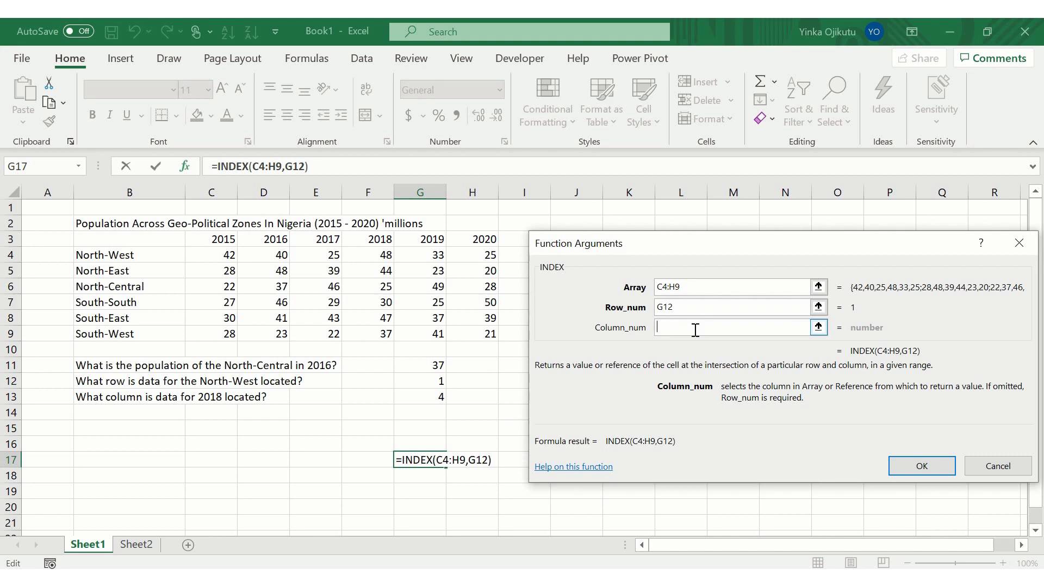
{"action": "left_click", "coordinate": [433, 396]}
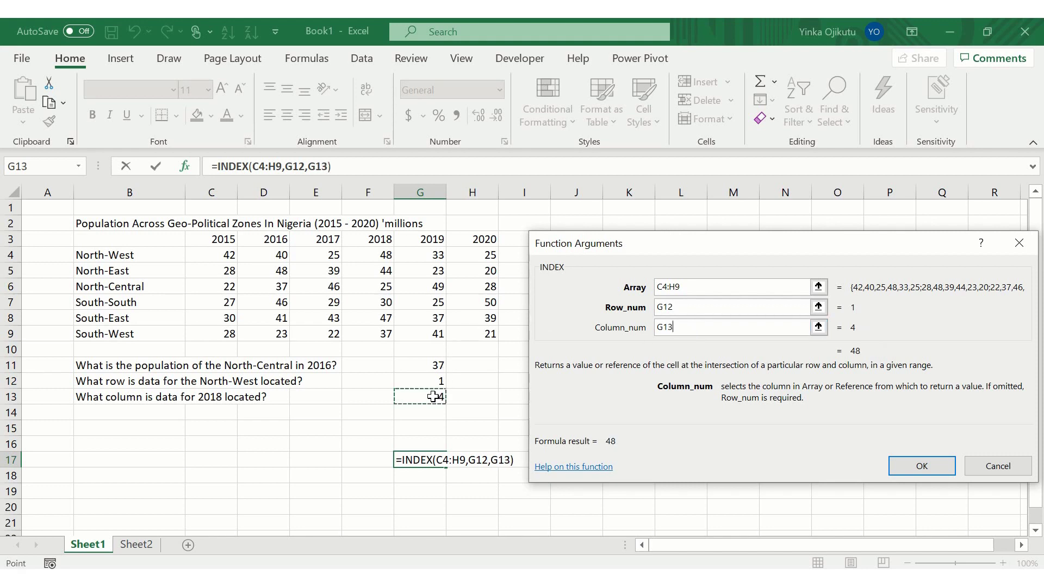
{"action": "left_click", "coordinate": [926, 468]}
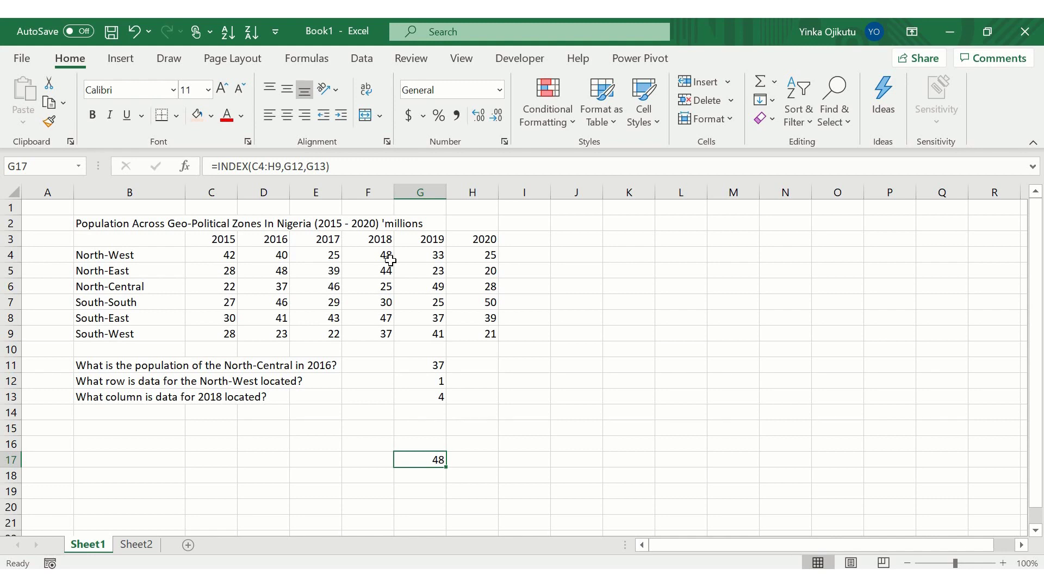
On Sheet2, enter LGA 1 in B3 and fill the series down column B to LGA 52 in B54.
{"action": "left_click", "coordinate": [143, 547]}
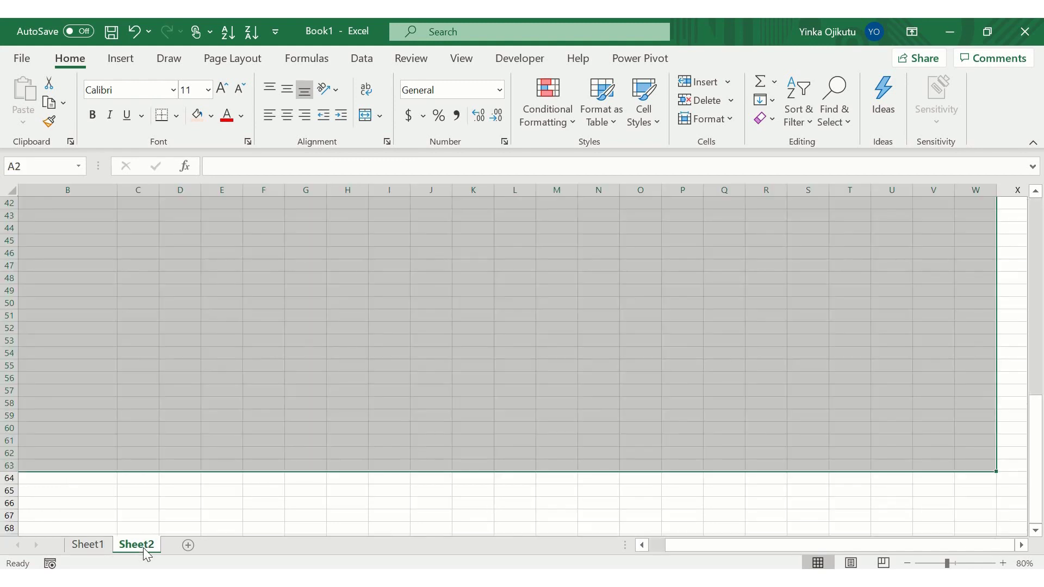
{"action": "left_click_drag", "start_coordinate": [1036, 463], "coordinate": [1025, 174]}
{"action": "left_click", "coordinate": [165, 311]}
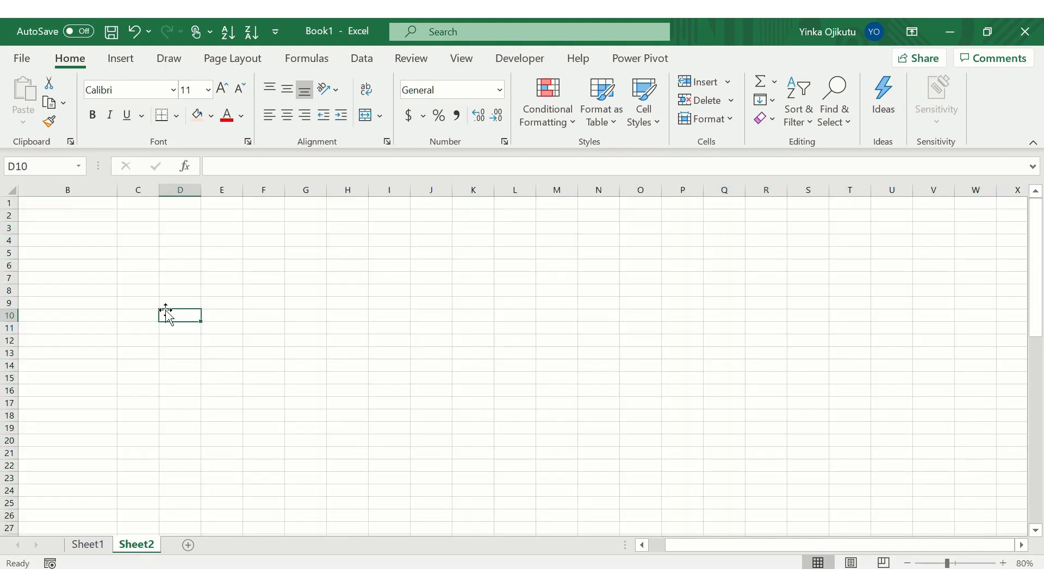
{"action": "key", "text": "Up"}
{"action": "key", "text": "Up"}
{"action": "key", "text": "Up"}
{"action": "key", "text": "Up"}
{"action": "key", "text": "Up"}
{"action": "key", "text": "Up"}
{"action": "key", "text": "Up"}
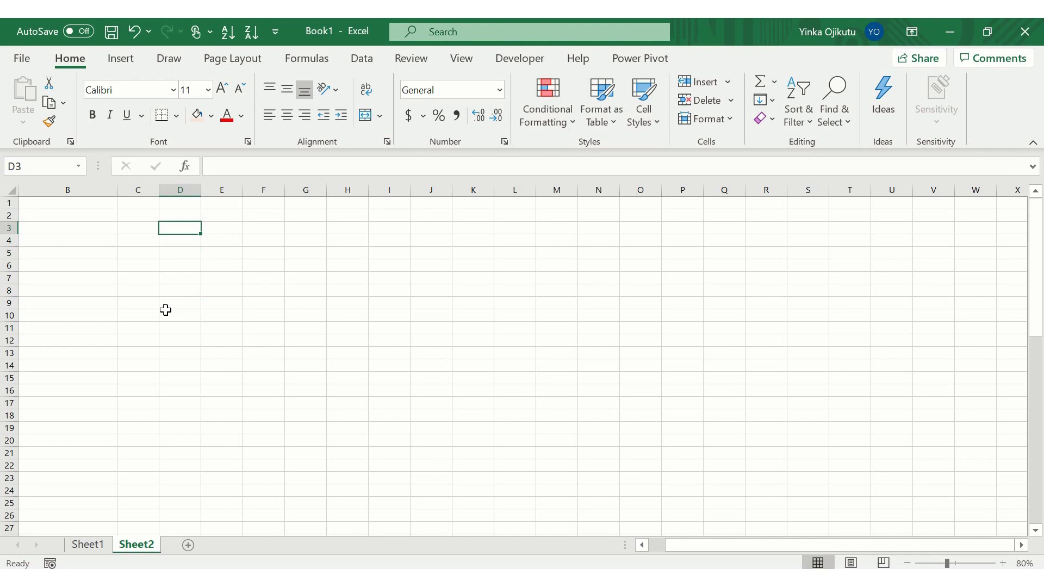
{"action": "key", "text": "Left"}
{"action": "key", "text": "Left"}
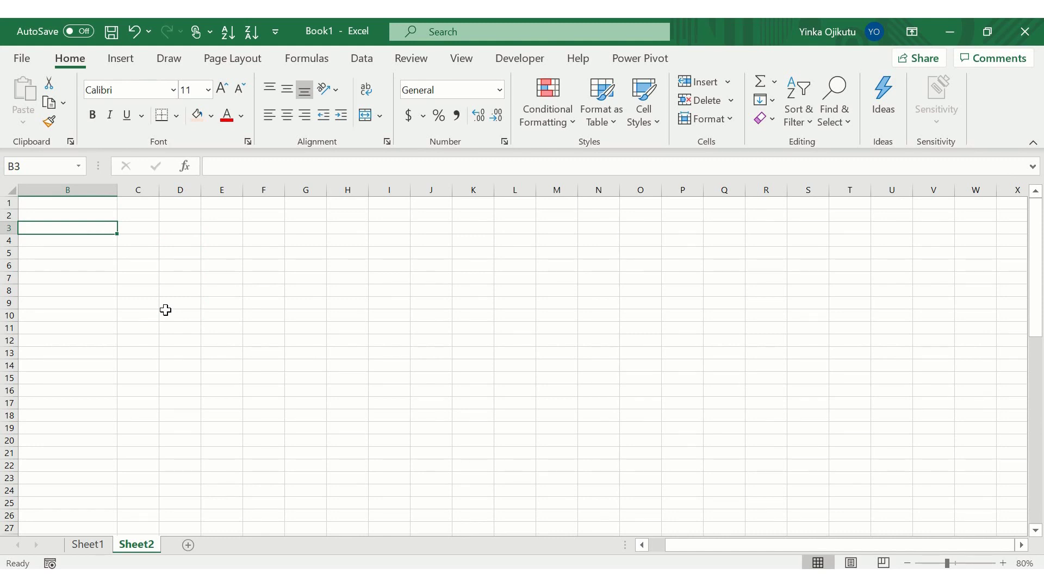
{"action": "type", "text": "LGA 1"}
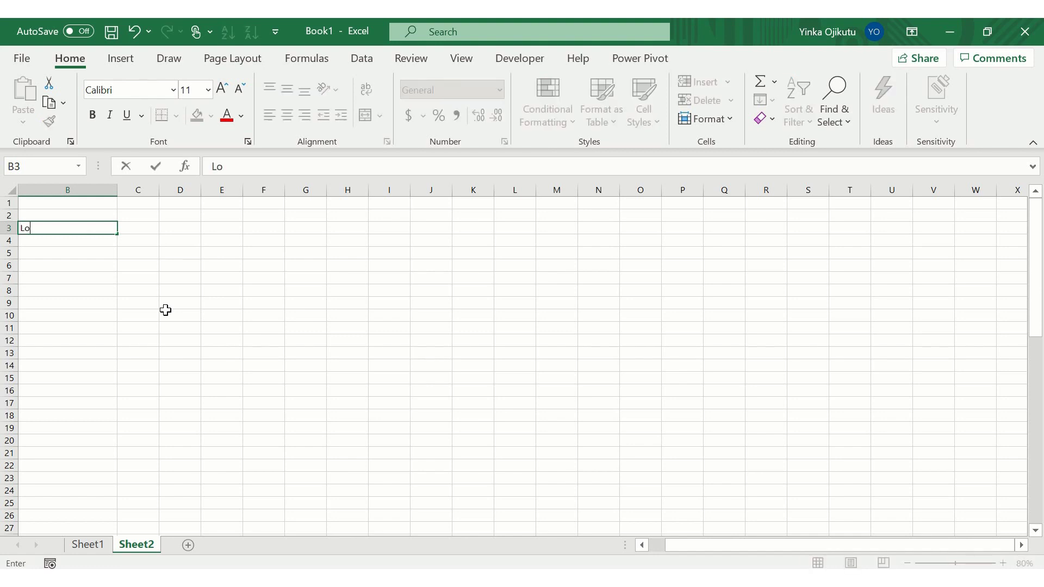
{"action": "key", "text": "ctrl+Return"}
{"action": "left_click_drag", "start_coordinate": [118, 235], "coordinate": [114, 451]}
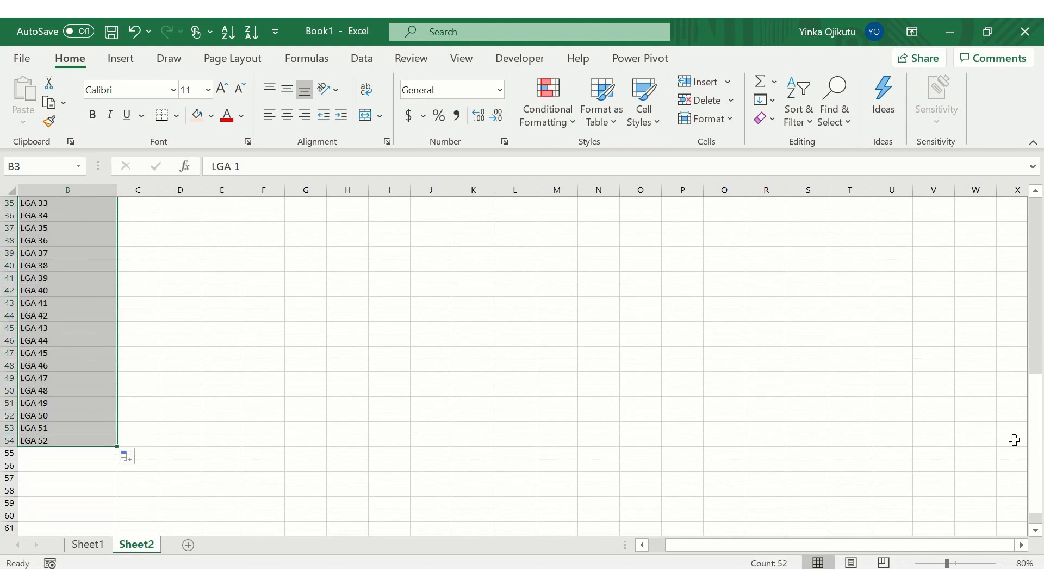
Enter 2001 in C2 and fill it across row 2 to W2 as a yearly series.
{"action": "left_click_drag", "start_coordinate": [1036, 441], "coordinate": [1002, 243]}
{"action": "left_click", "coordinate": [136, 215]}
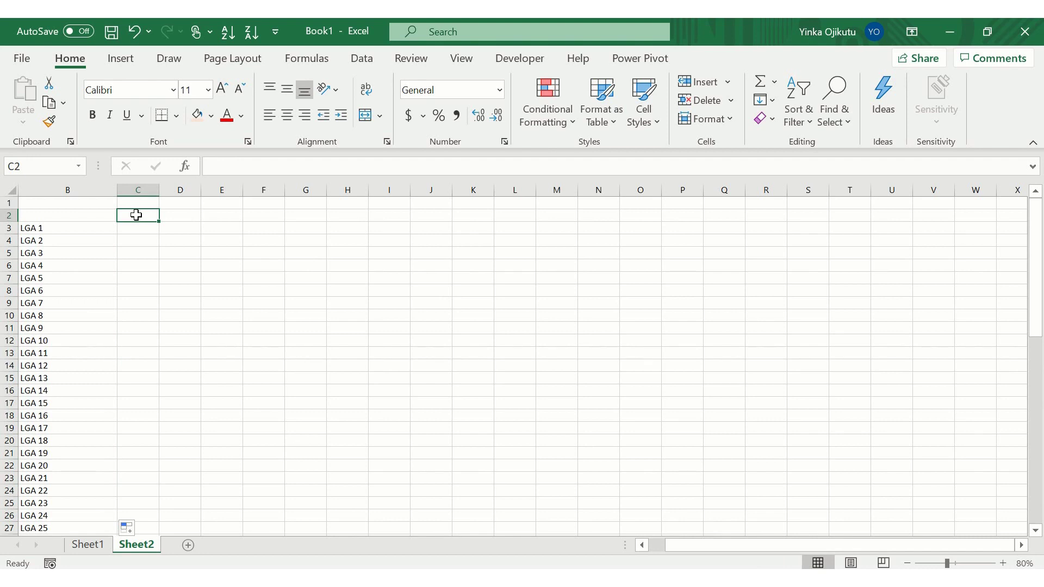
{"action": "type", "text": "200"}
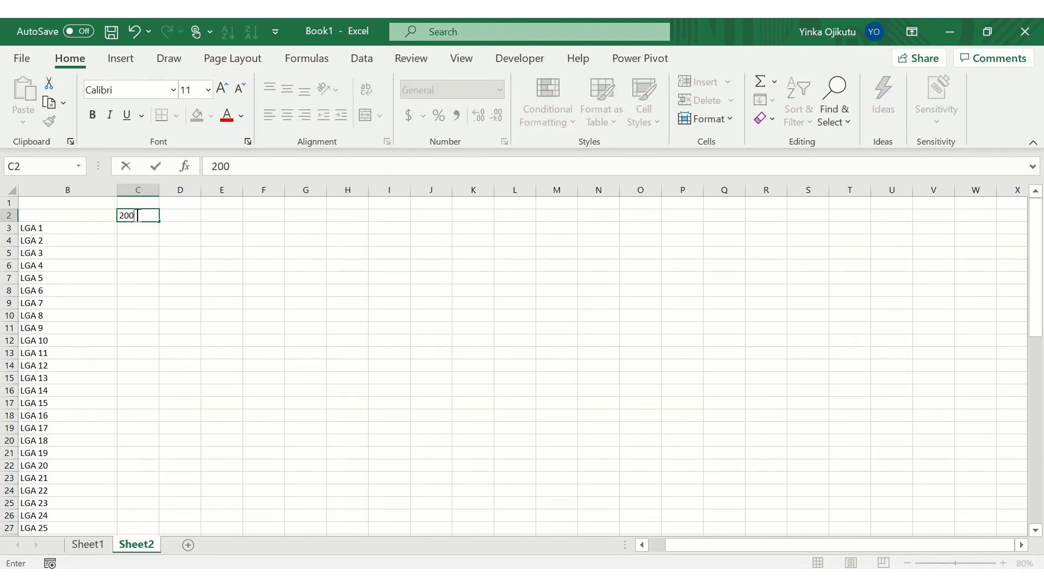
{"action": "type", "text": "1"}
{"action": "key", "text": "Return"}
{"action": "left_click", "coordinate": [138, 215]}
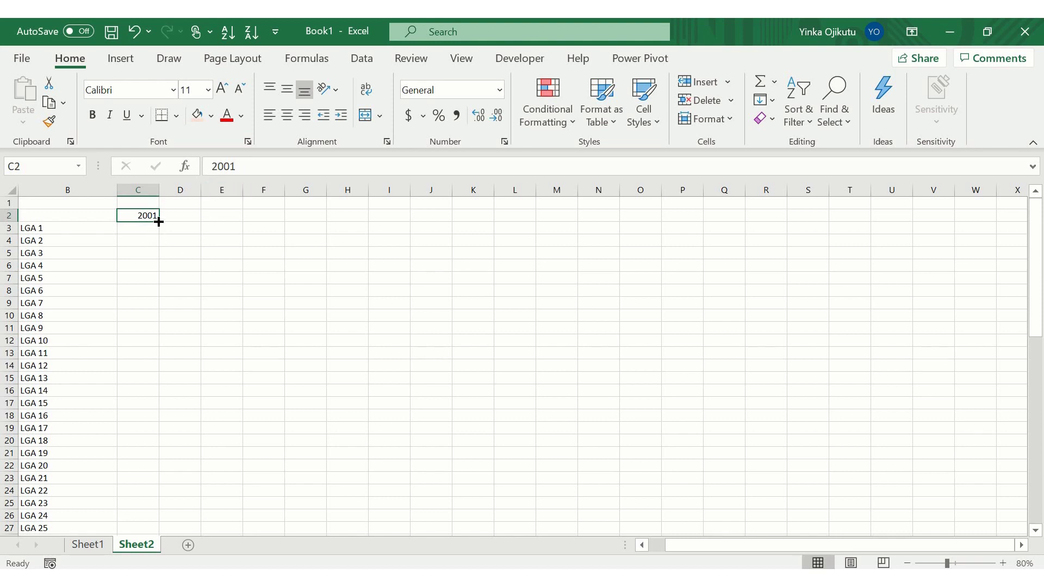
{"action": "left_click_drag", "start_coordinate": [159, 222], "coordinate": [986, 218]}
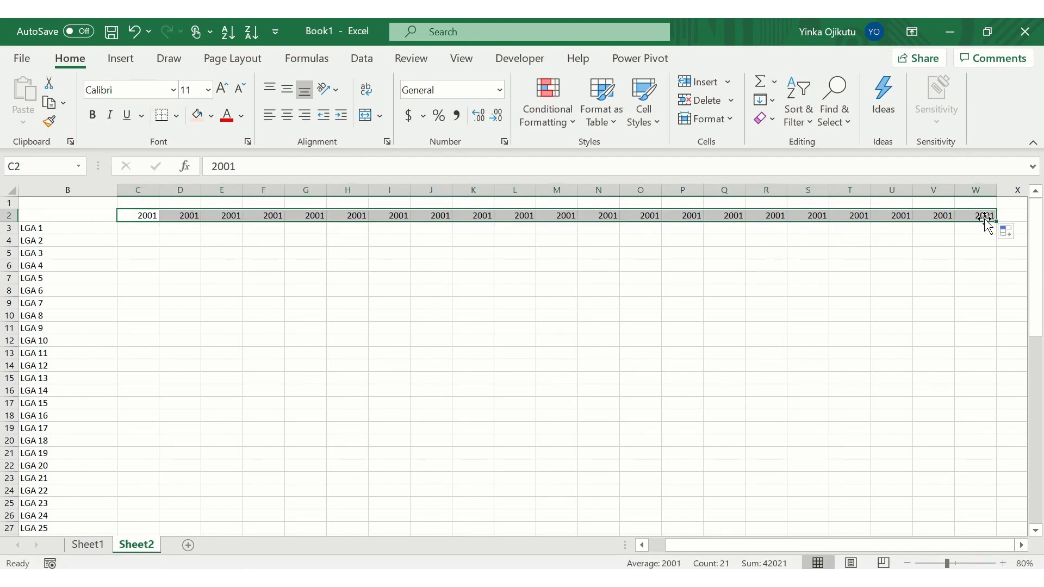
{"action": "left_click", "coordinate": [1020, 234]}
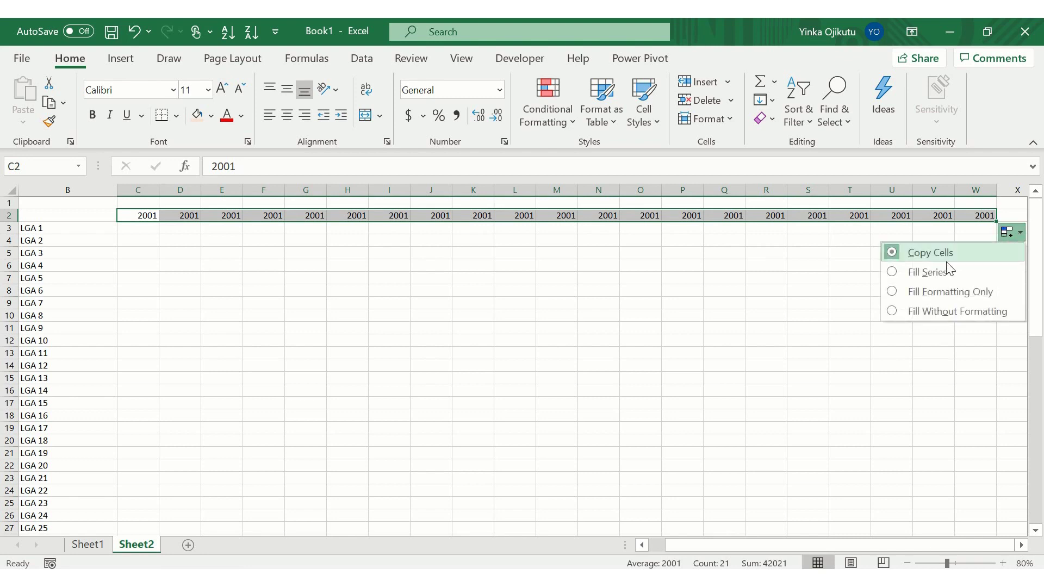
{"action": "left_click", "coordinate": [893, 275]}
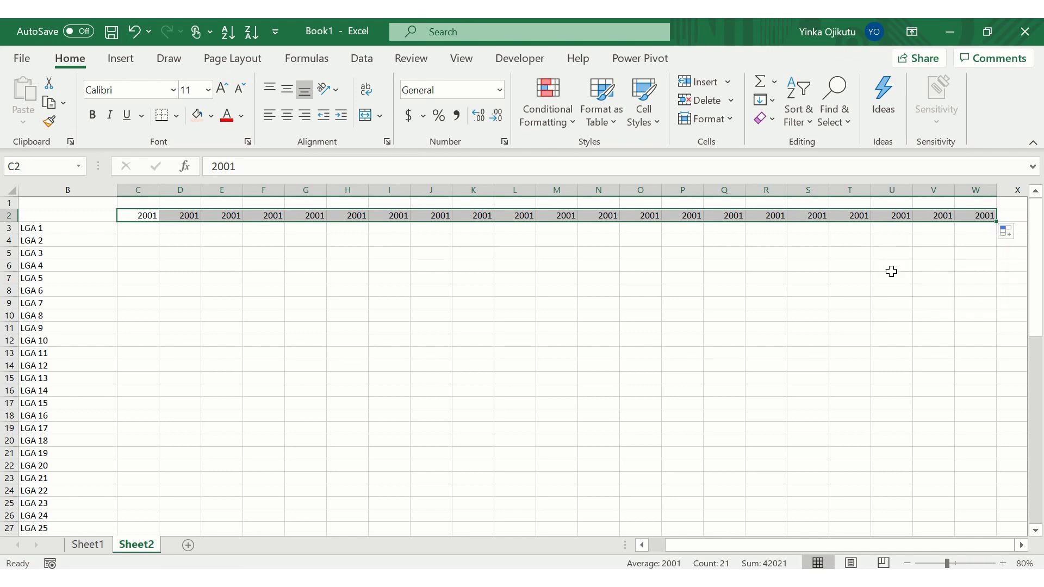
Delete the extra 2021 heading in W2 so the years end at 2020.
{"action": "left_click", "coordinate": [956, 254]}
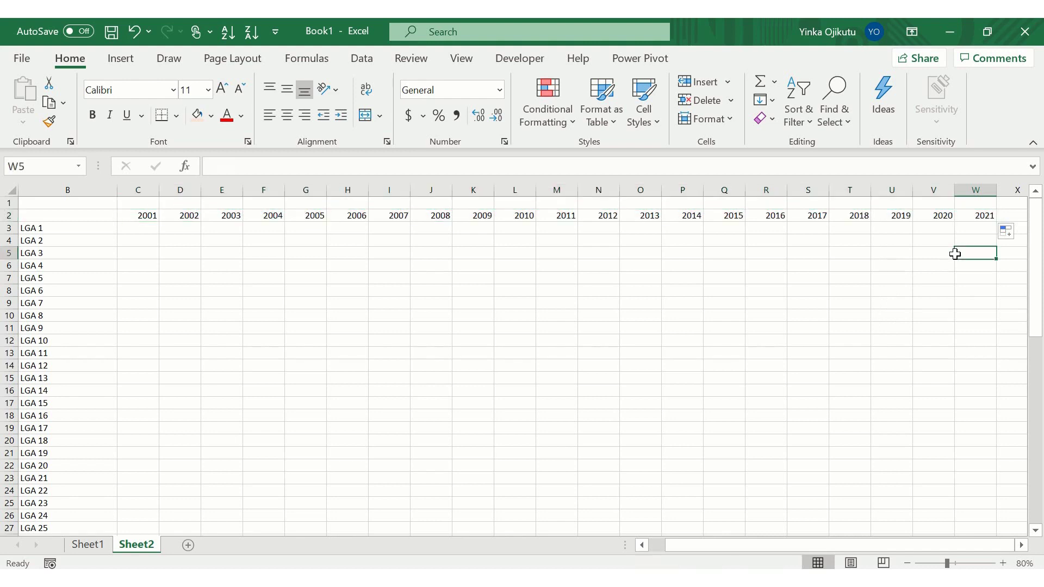
{"action": "key", "text": "Up"}
{"action": "key", "text": "Up"}
{"action": "key", "text": "Up"}
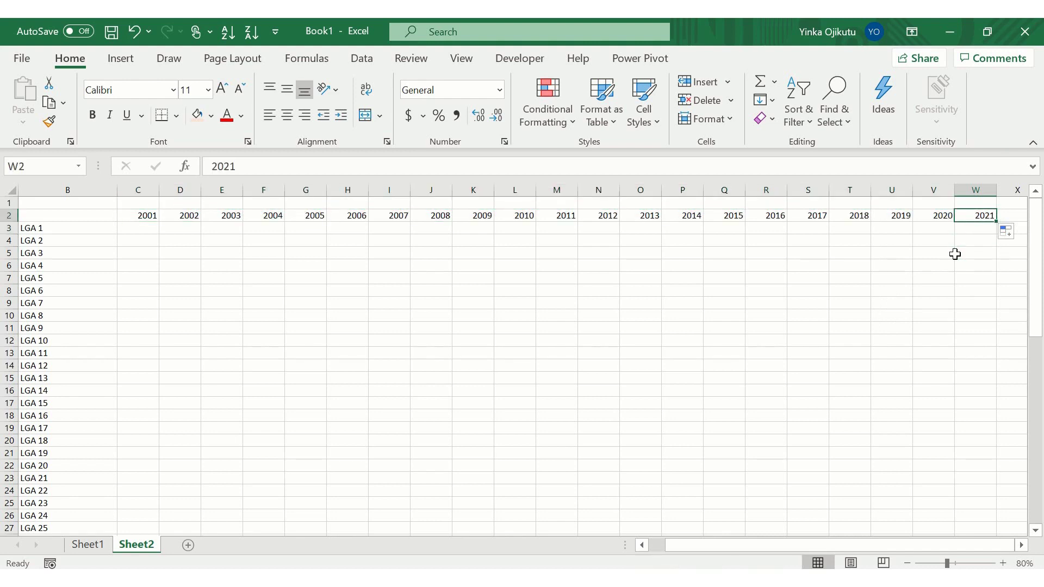
{"action": "key", "text": "Delete"}
Review the year headings from C2 to V2 by selecting the whole range.
{"action": "key", "text": "Left"}
{"action": "key", "text": "Left"}
{"action": "key", "text": "Left"}
{"action": "key", "text": "Left"}
{"action": "key", "text": "Left"}
{"action": "key", "text": "Left"}
{"action": "key", "text": "Left"}
{"action": "key", "text": "Left"}
{"action": "key", "text": "Left"}
{"action": "key", "text": "Left"}
{"action": "key", "text": "Left"}
{"action": "key", "text": "Left"}
{"action": "key", "text": "Left"}
{"action": "key", "text": "Left"}
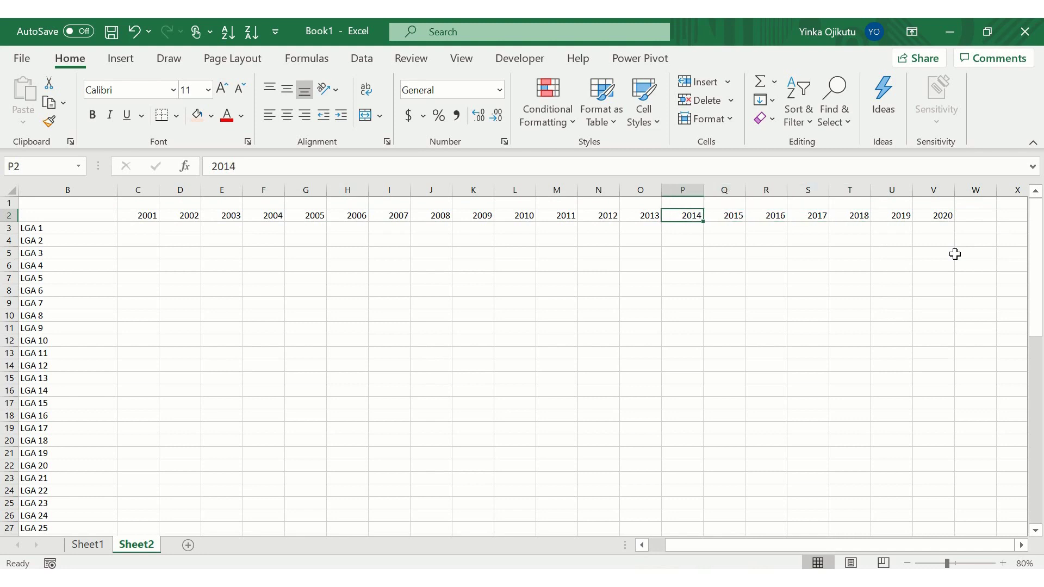
{"action": "key", "text": "Left"}
{"action": "key", "text": "Left"}
{"action": "key", "text": "Left"}
{"action": "key", "text": "Left"}
{"action": "key", "text": "Left"}
{"action": "key", "text": "Left"}
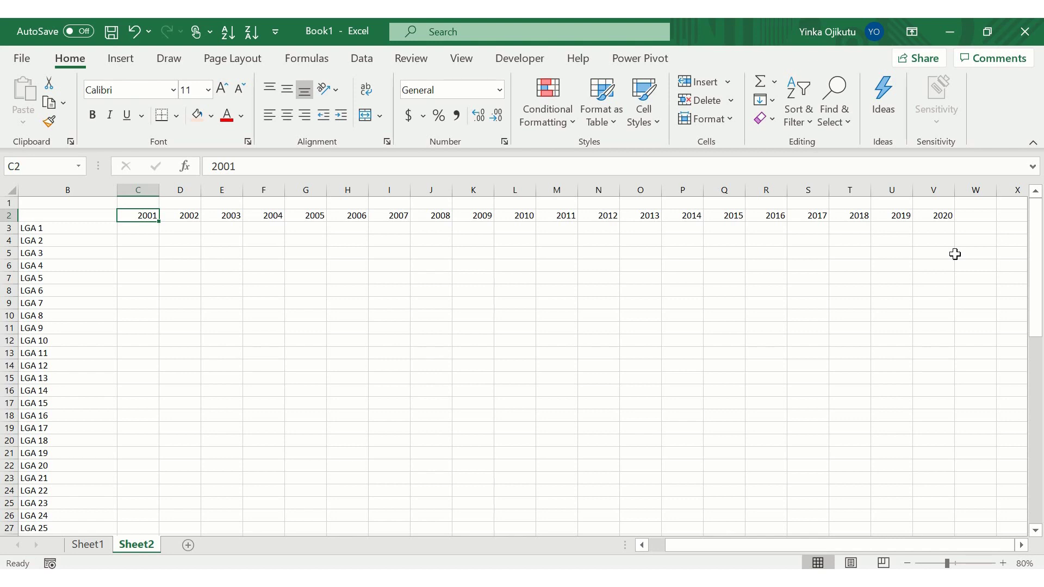
{"action": "key", "text": "ctrl+shift+Right"}
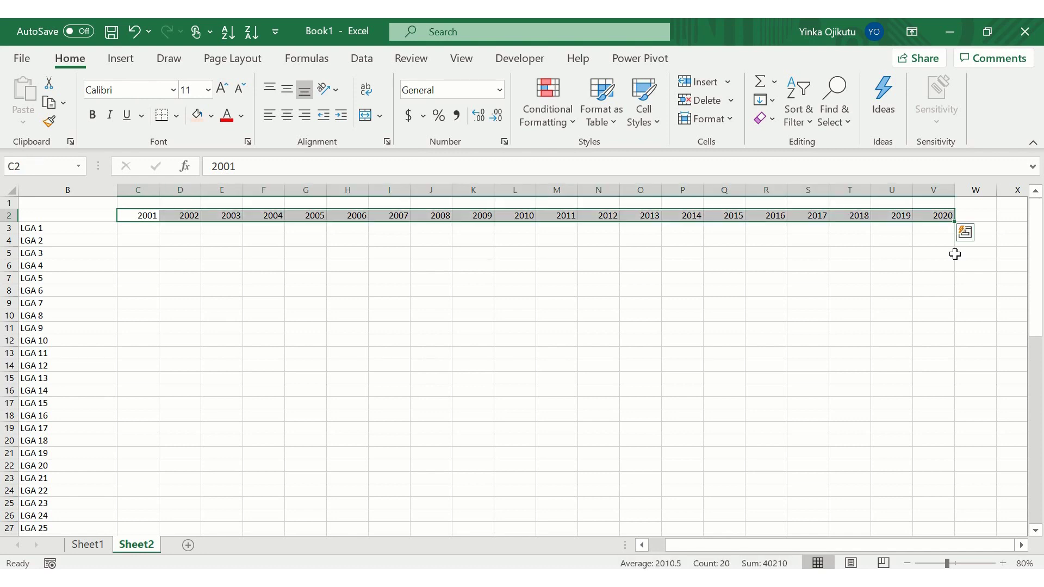
Enter the table title Lagos State Population by LGA (Thousands) in B1.
{"action": "key", "text": "Left"}
{"action": "key", "text": "Up"}
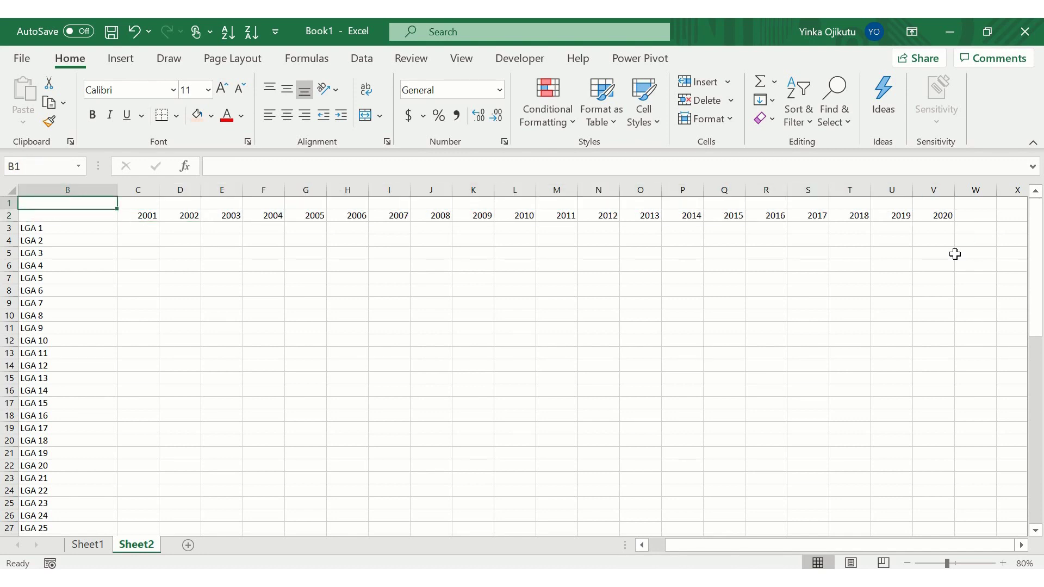
{"action": "type", "text": "Lo"}
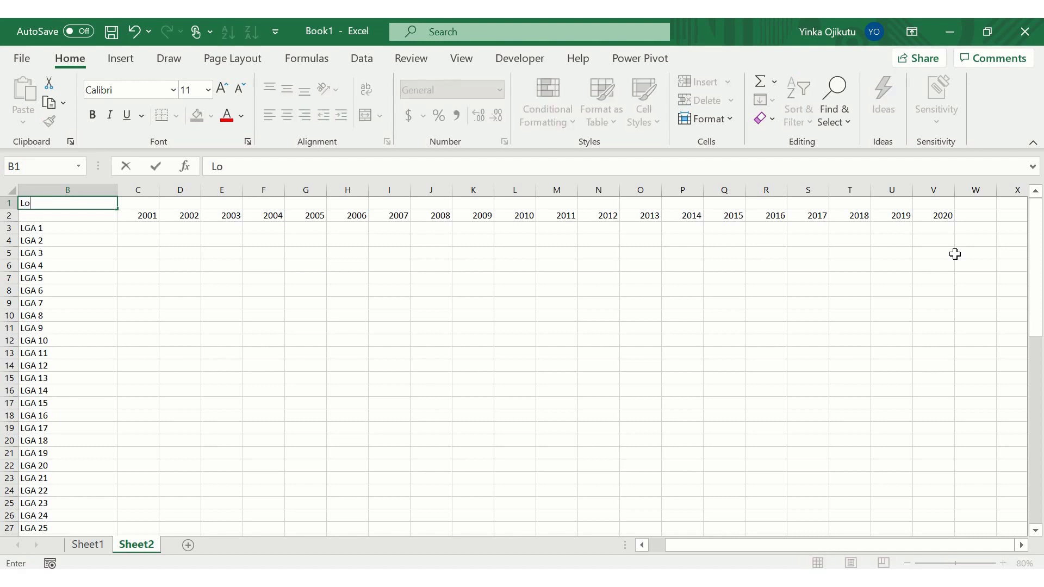
{"action": "key", "text": "BackSpace"}
{"action": "key", "text": "BackSpace"}
{"action": "type", "text": "Lagos State Pu"}
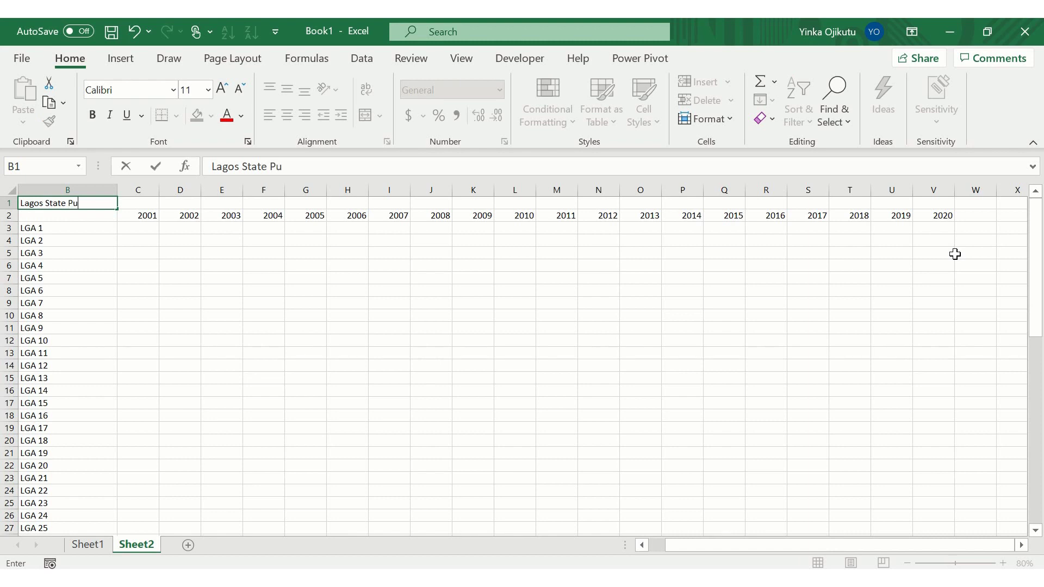
{"action": "key", "text": "BackSpace"}
{"action": "type", "text": "opulation by "}
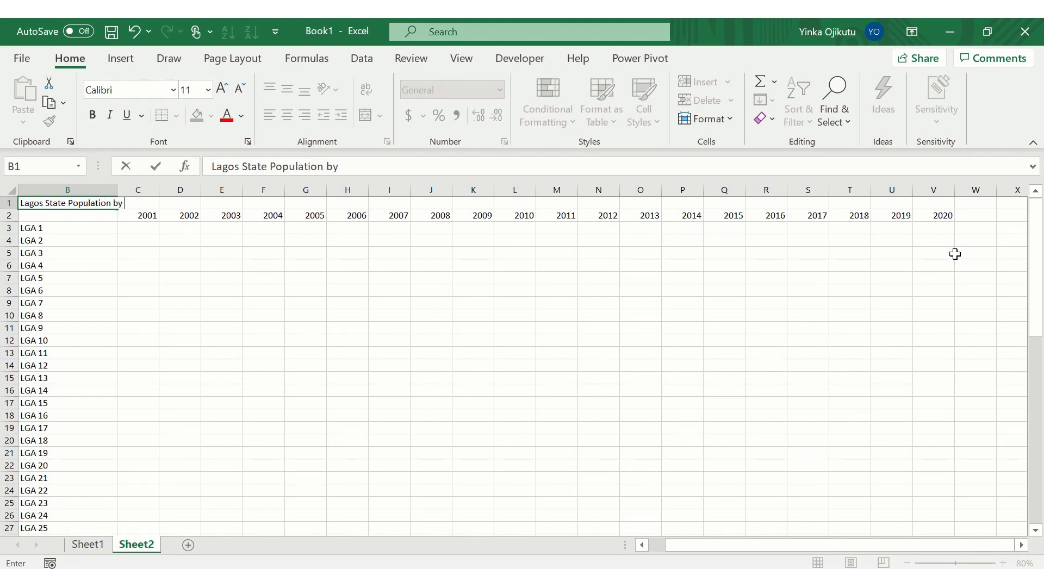
{"action": "type", "text": "LGA (Thousands"}
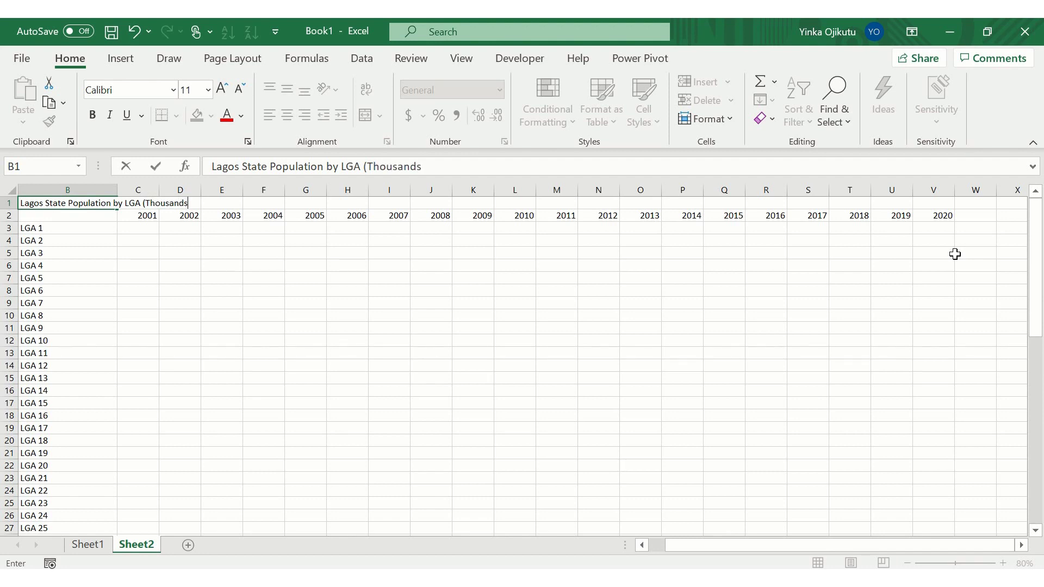
{"action": "type", "text": ")"}
{"action": "key", "text": "Return"}
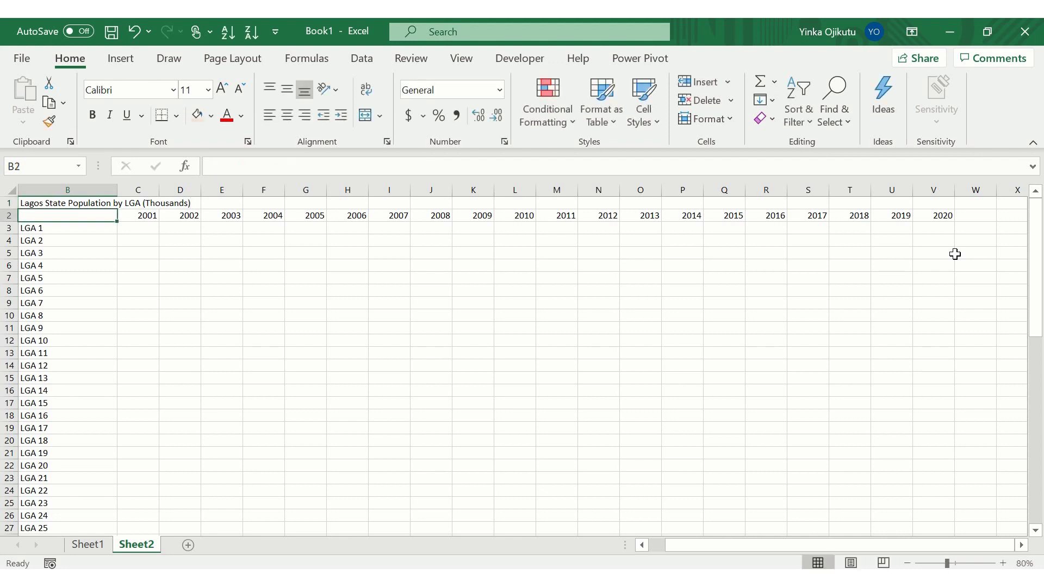
Select the empty data range C3:V54, spanning years 2001 to 2020 and rows LGA 1 to LGA 52.
{"action": "key", "text": "Down"}
{"action": "key", "text": "Down"}
{"action": "key", "text": "Up"}
{"action": "key", "text": "Right"}
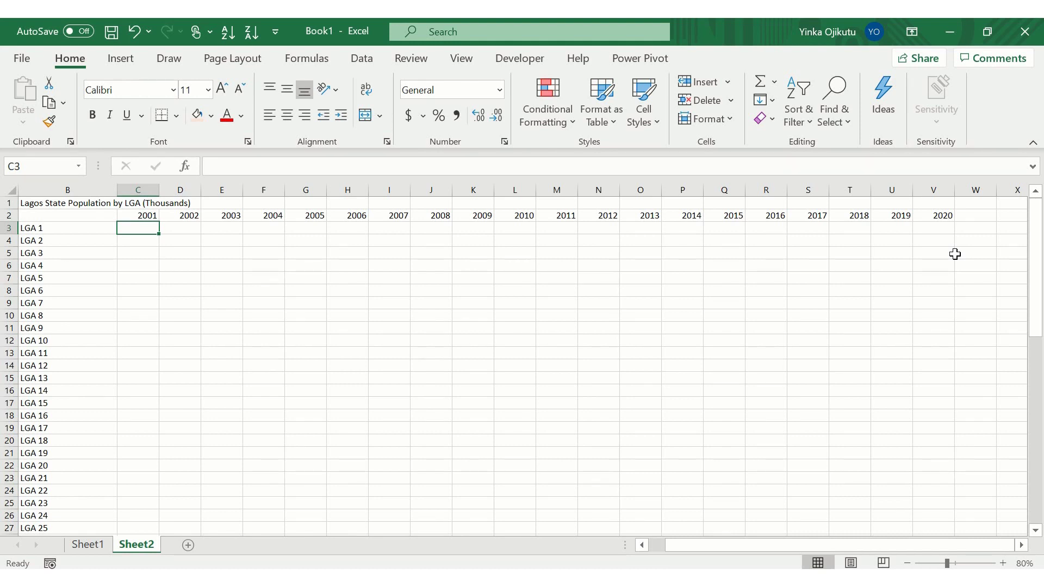
{"action": "key", "text": "shift+Right"}
{"action": "key", "text": "shift+Right"}
{"action": "key", "text": "shift+Right"}
{"action": "key", "text": "shift+Right"}
{"action": "key", "text": "shift+Right"}
{"action": "key", "text": "shift+Right"}
{"action": "key", "text": "shift+Right"}
{"action": "key", "text": "shift+Right"}
{"action": "key", "text": "shift+Right"}
{"action": "key", "text": "shift+Right"}
{"action": "key", "text": "shift+Right"}
{"action": "key", "text": "shift+Right"}
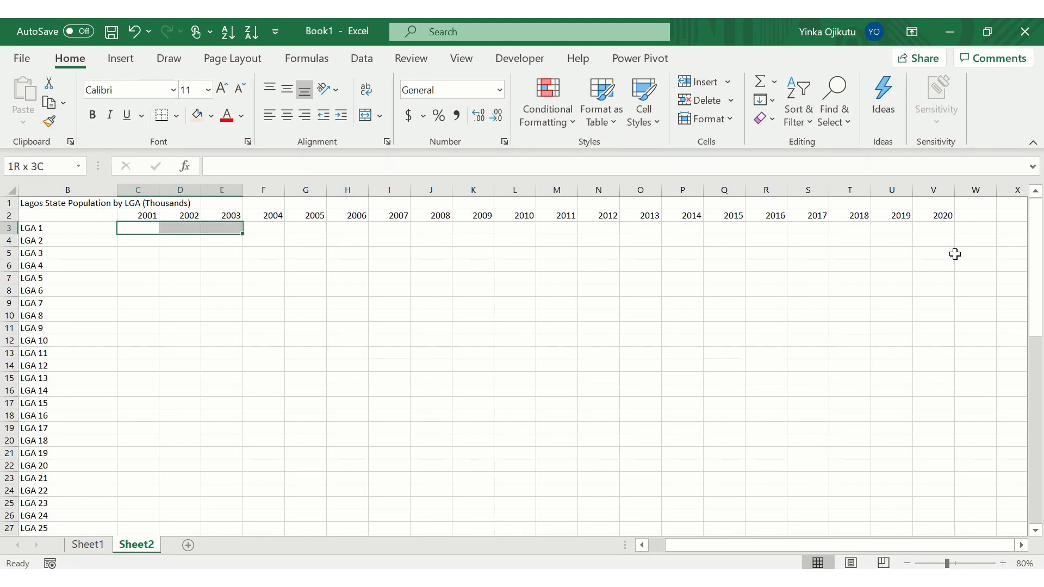
{"action": "key", "text": "shift+Right"}
{"action": "key", "text": "shift+Right"}
{"action": "key", "text": "shift+Right"}
{"action": "key", "text": "shift+Right"}
{"action": "key", "text": "shift+Right"}
{"action": "key", "text": "shift+Right"}
{"action": "key", "text": "shift+Right"}
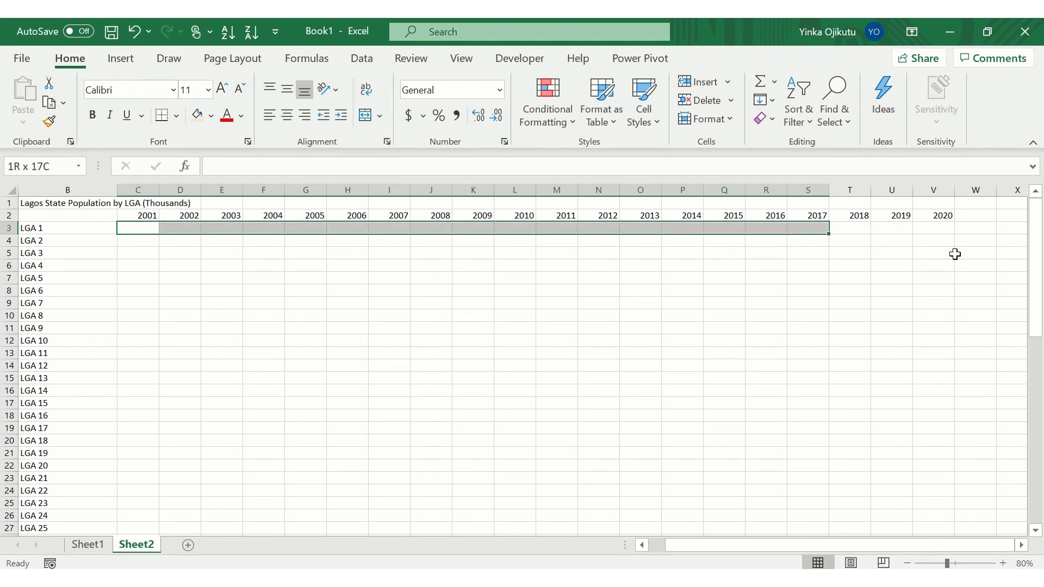
{"action": "key", "text": "shift+Down"}
{"action": "key", "text": "shift+Down"}
{"action": "key", "text": "shift+Down"}
{"action": "key", "text": "shift+Down"}
{"action": "key", "text": "shift+Down"}
{"action": "key", "text": "shift+Down"}
{"action": "key", "text": "shift+Down"}
{"action": "key", "text": "shift+Down"}
{"action": "key", "text": "shift+Down"}
{"action": "key", "text": "shift+Down"}
{"action": "key", "text": "shift+Down"}
{"action": "key", "text": "shift+Down"}
{"action": "key", "text": "shift+Down"}
{"action": "key", "text": "shift+Down"}
{"action": "key", "text": "shift+Down"}
{"action": "key", "text": "shift+Down"}
{"action": "key", "text": "shift+Down"}
{"action": "key", "text": "shift+Down"}
{"action": "key", "text": "shift+Down"}
{"action": "key", "text": "shift+Down"}
{"action": "key", "text": "shift+Down"}
{"action": "key", "text": "shift+Down"}
{"action": "key", "text": "shift+Down"}
{"action": "key", "text": "shift+Down"}
{"action": "key", "text": "shift+Down"}
{"action": "key", "text": "shift+Down"}
{"action": "key", "text": "shift+Down"}
{"action": "key", "text": "shift+Down"}
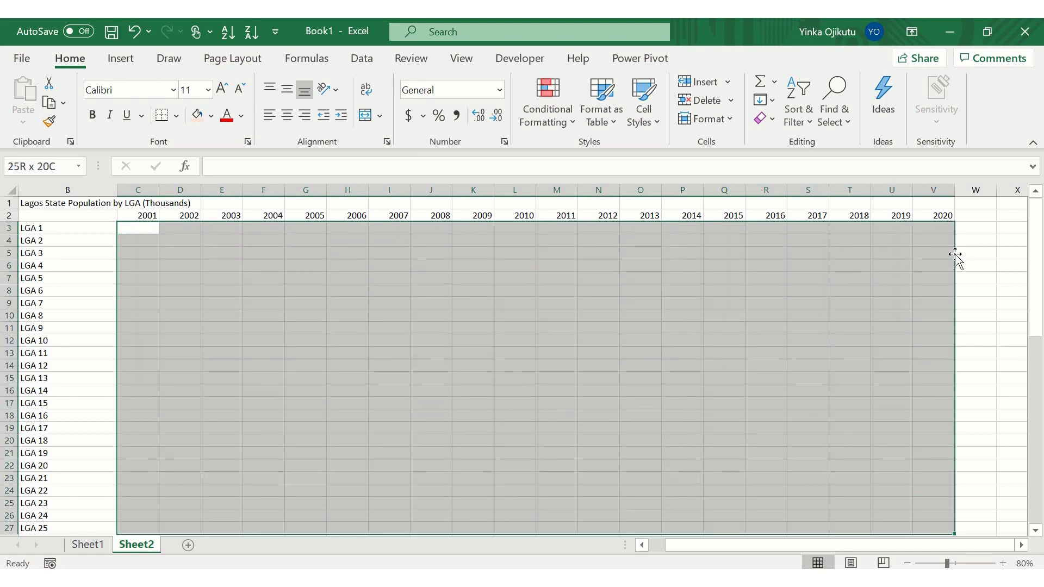
{"action": "key", "text": "shift+Down"}
{"action": "key", "text": "shift+Down"}
{"action": "key", "text": "shift+Down"}
{"action": "key", "text": "shift+Down"}
{"action": "key", "text": "shift+Down"}
{"action": "key", "text": "shift+Down"}
{"action": "key", "text": "shift+Down"}
{"action": "key", "text": "shift+Down"}
{"action": "key", "text": "shift+Down"}
{"action": "key", "text": "shift+Down"}
{"action": "key", "text": "shift+Down"}
{"action": "key", "text": "shift+Down"}
{"action": "key", "text": "shift+Down"}
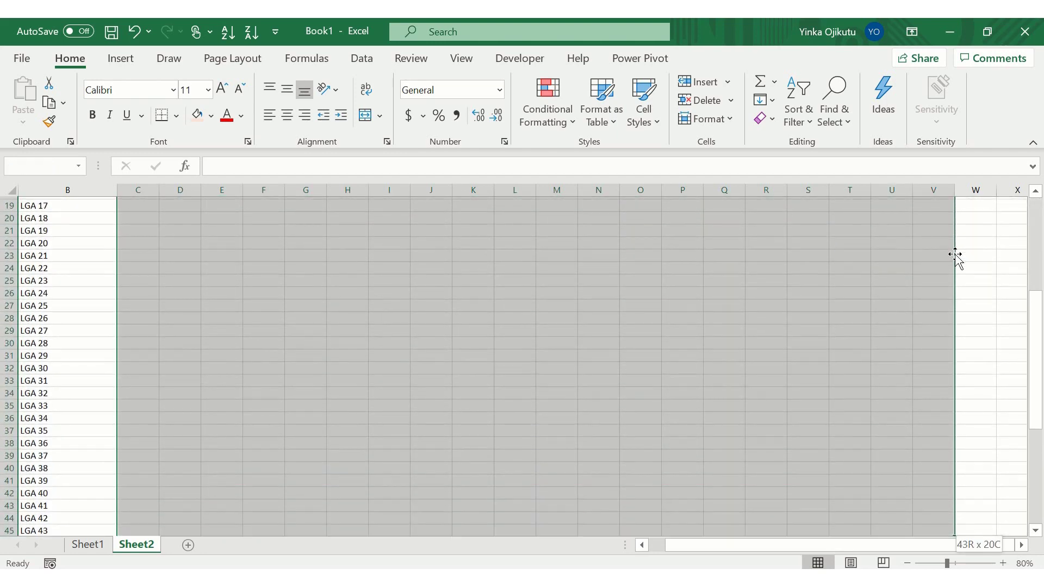
{"action": "key", "text": "shift+Down"}
{"action": "key", "text": "shift+Down"}
{"action": "key", "text": "shift+Down"}
{"action": "key", "text": "shift+Down"}
{"action": "key", "text": "shift+Down"}
{"action": "key", "text": "shift+Down"}
{"action": "key", "text": "shift+Down"}
{"action": "key", "text": "shift+Down"}
{"action": "key", "text": "shift+Down"}
{"action": "key", "text": "shift+Down"}
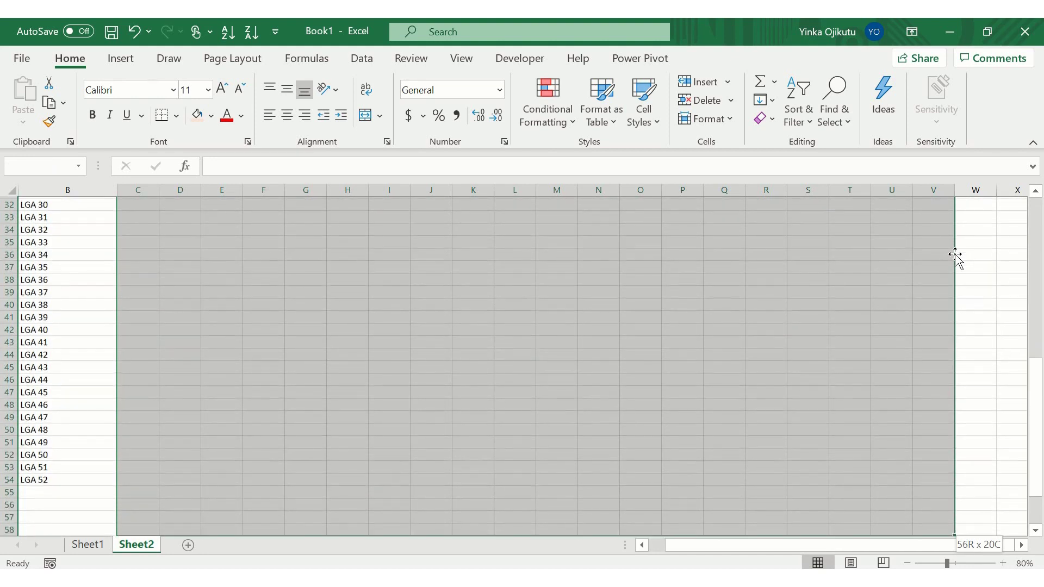
{"action": "key", "text": "shift+Up"}
{"action": "key", "text": "shift+Up"}
{"action": "key", "text": "shift+Up"}
{"action": "key", "text": "shift+Up"}
{"action": "key", "text": "shift+Up"}
{"action": "key", "text": "shift+Up"}
{"action": "key", "text": "shift+Up"}
{"action": "key", "text": "shift+Up"}
{"action": "key", "text": "shift+Up"}
{"action": "key", "text": "shift+Up"}
{"action": "key", "text": "shift+Up"}
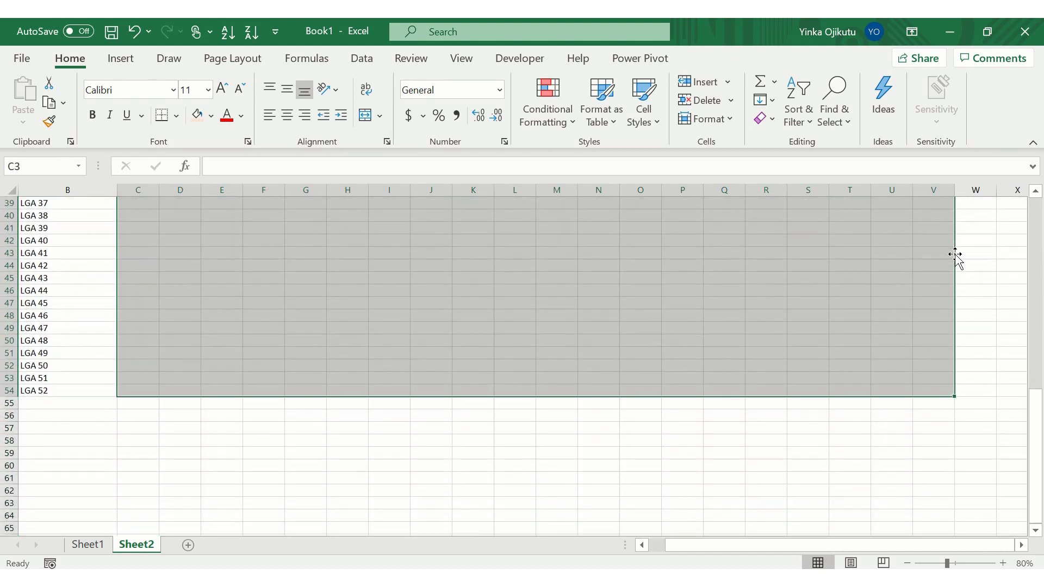
Enter a RANDBETWEEN formula in C3 with a bottom value of 50 and a top value of 250.
{"action": "type", "text": "="}
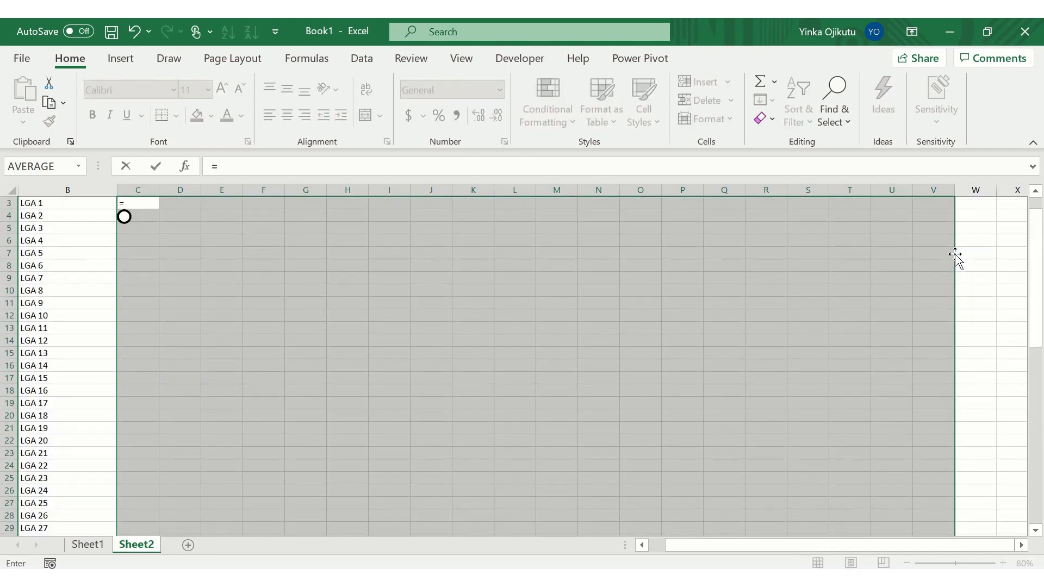
{"action": "type", "text": "ran"}
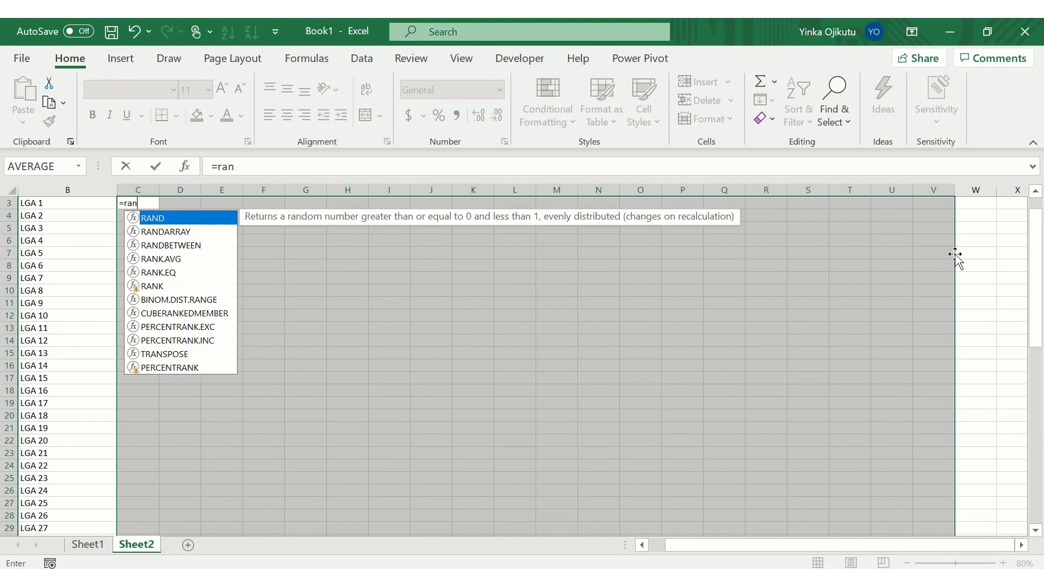
{"action": "key", "text": "Down"}
{"action": "key", "text": "Down"}
{"action": "key", "text": "Down"}
{"action": "key", "text": "Up"}
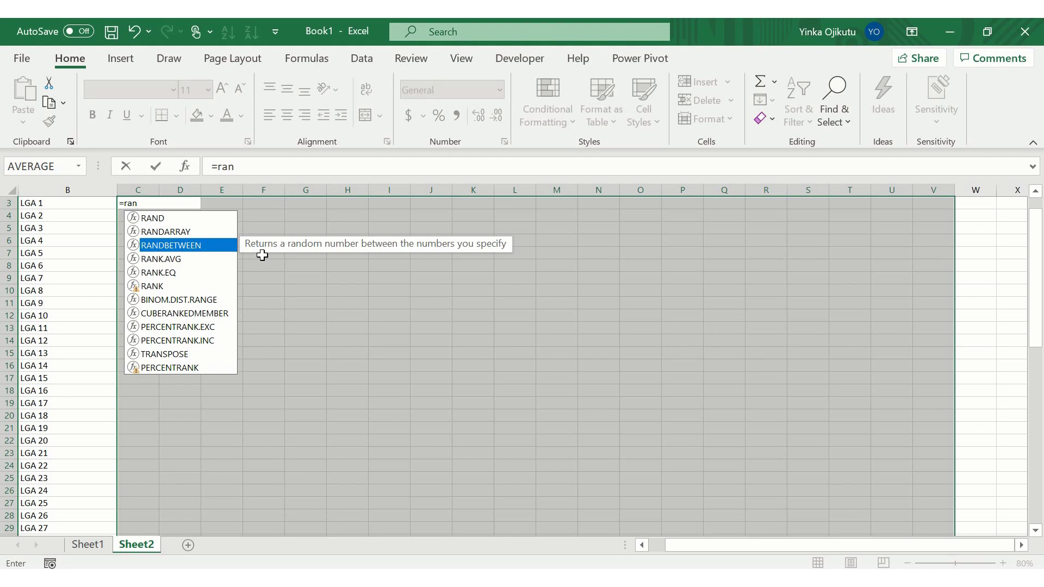
{"action": "key", "text": "Tab"}
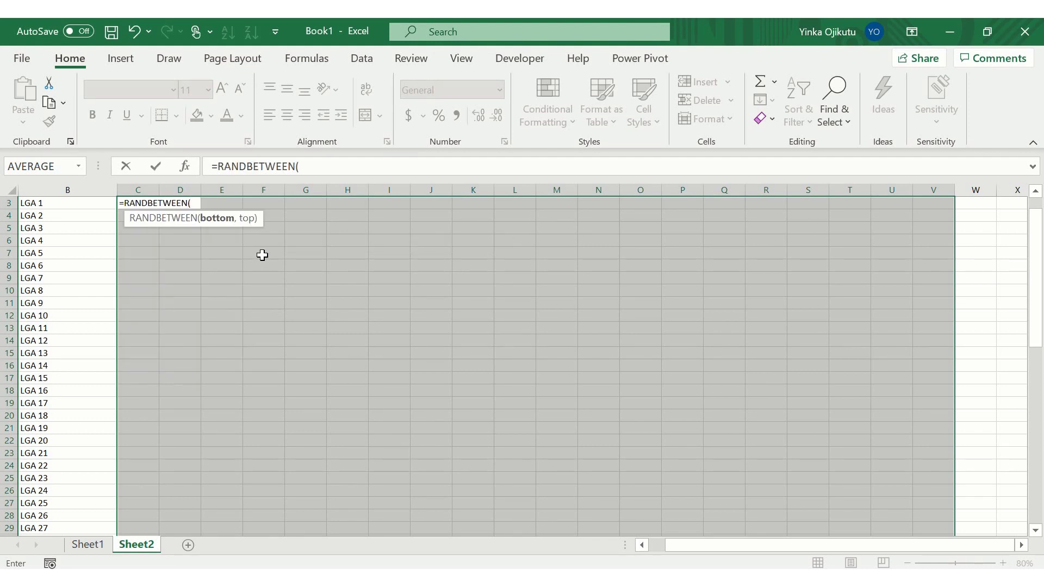
{"action": "key", "text": "ctrl+a"}
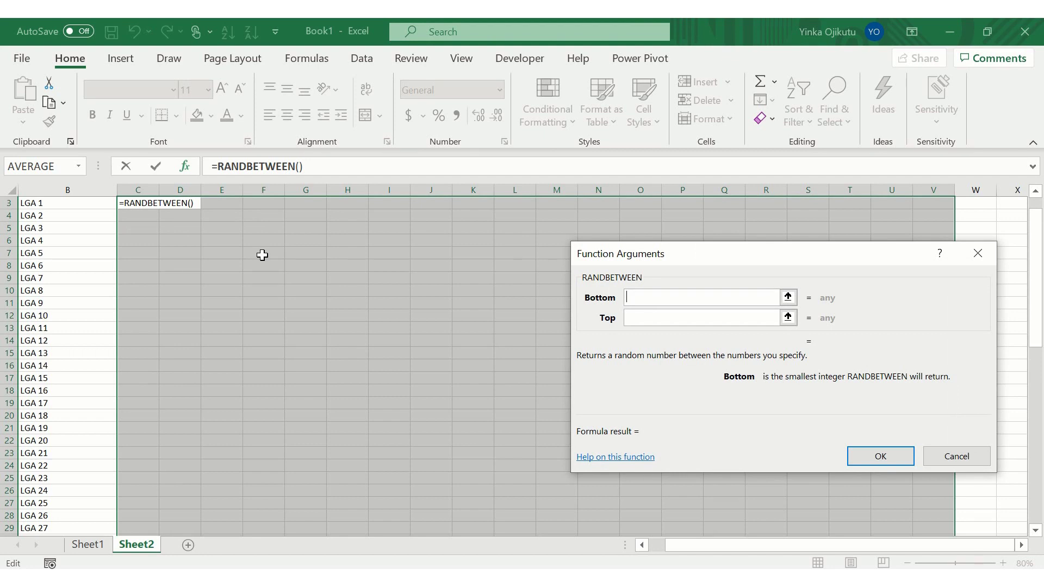
{"action": "type", "text": "50"}
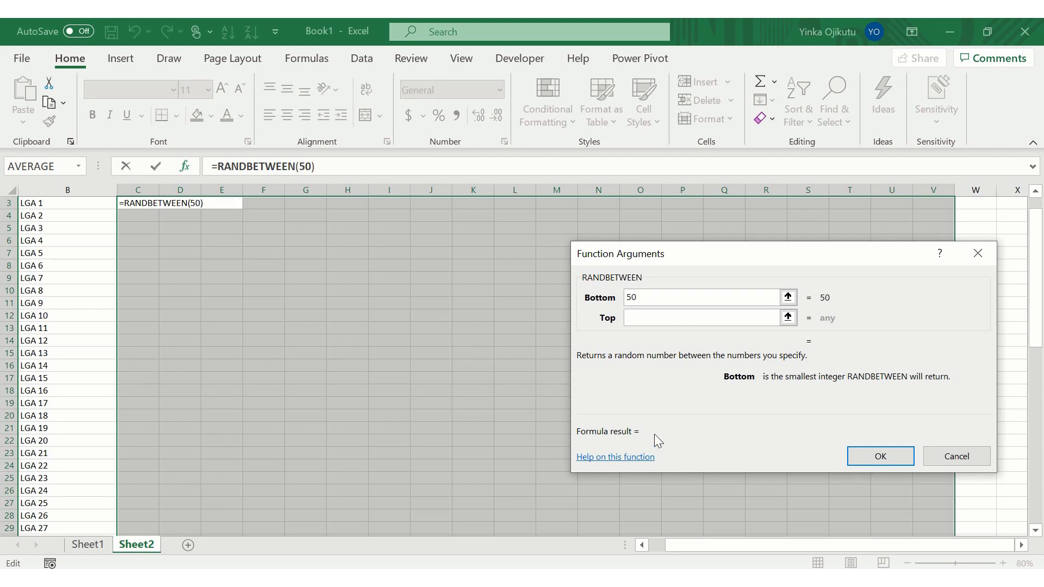
{"action": "left_click", "coordinate": [683, 320]}
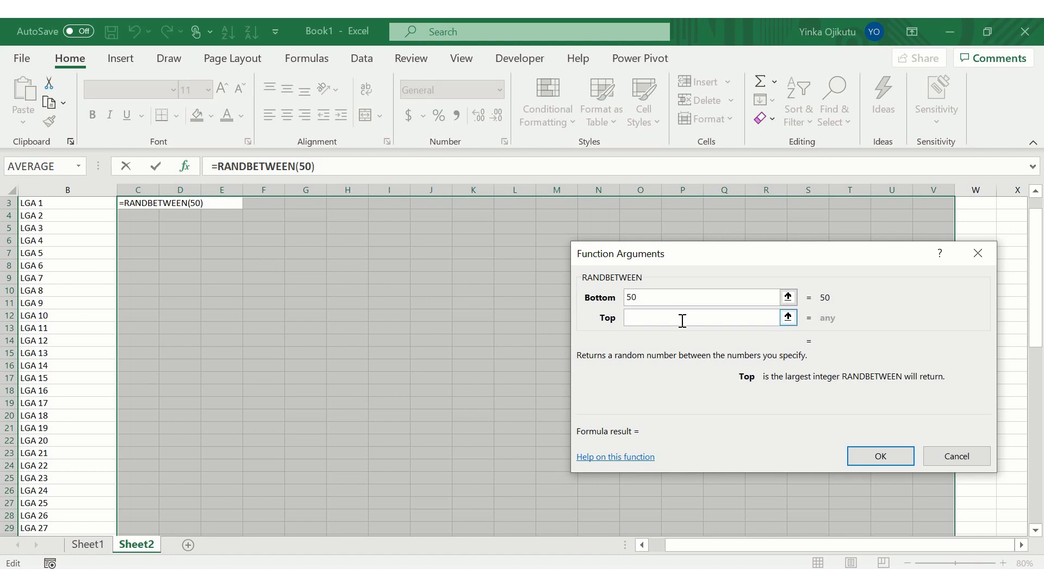
{"action": "type", "text": "250"}
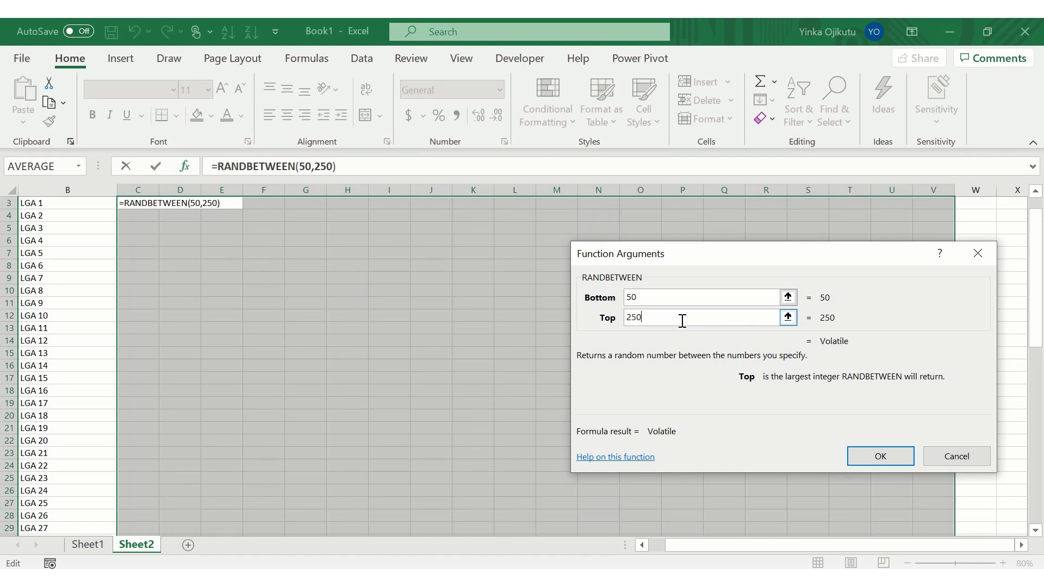
{"action": "left_click", "coordinate": [871, 460]}
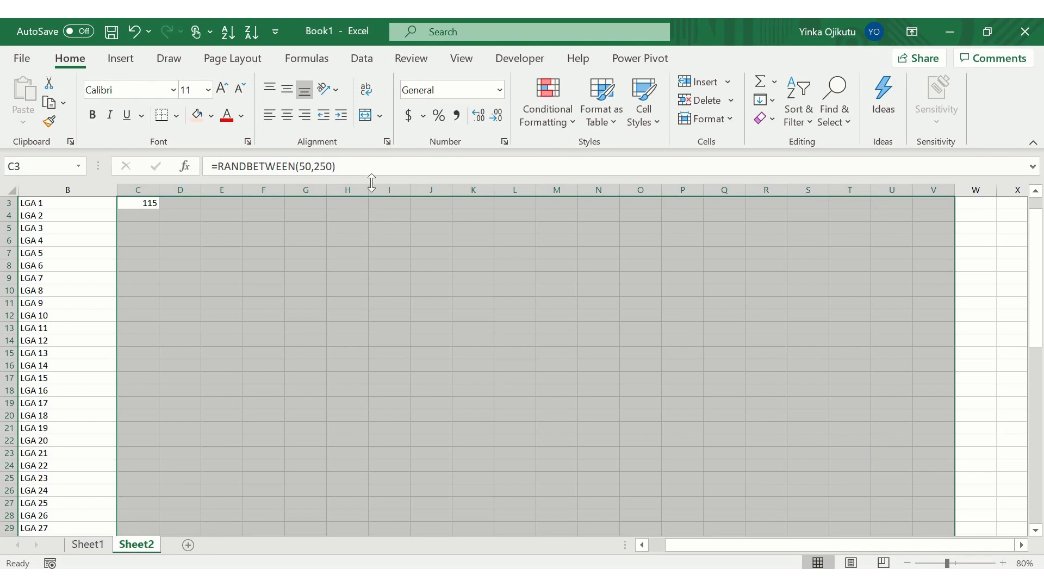
Fill the RANDBETWEEN(50,250) formula into the whole selected range C3:V54.
{"action": "left_click", "coordinate": [333, 168]}
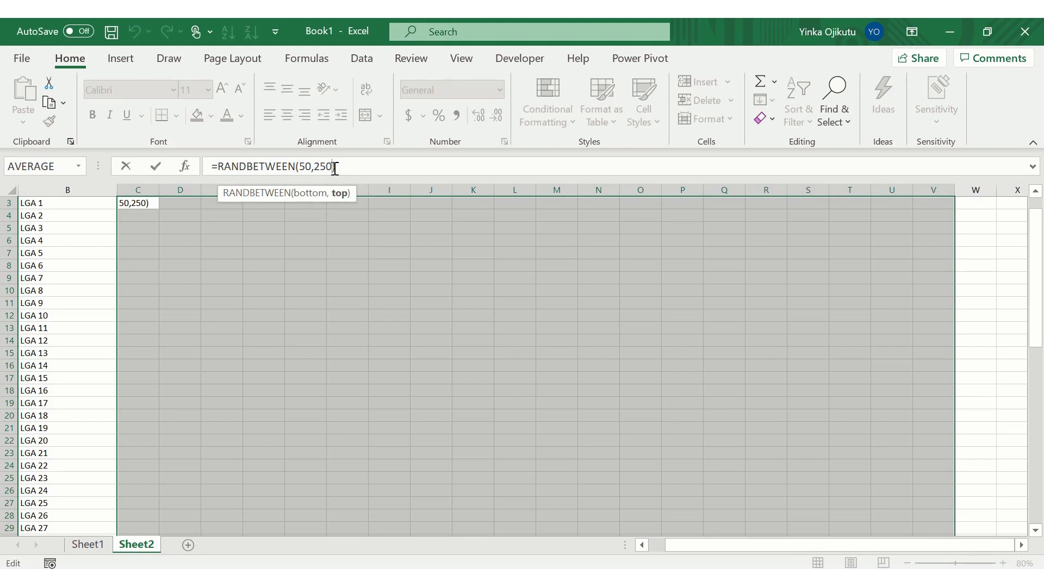
{"action": "left_click", "coordinate": [337, 168]}
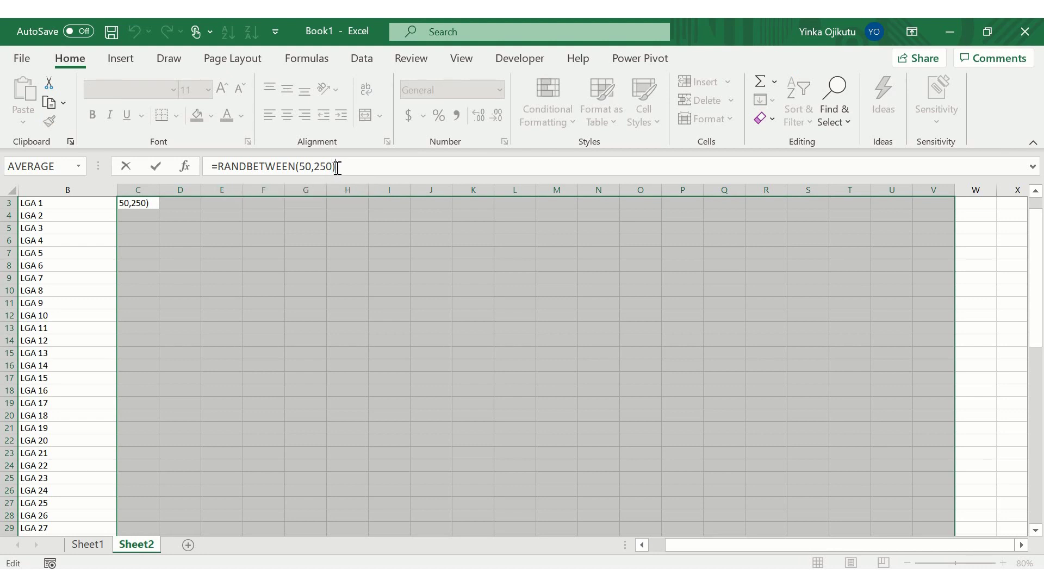
{"action": "left_click", "coordinate": [331, 168]}
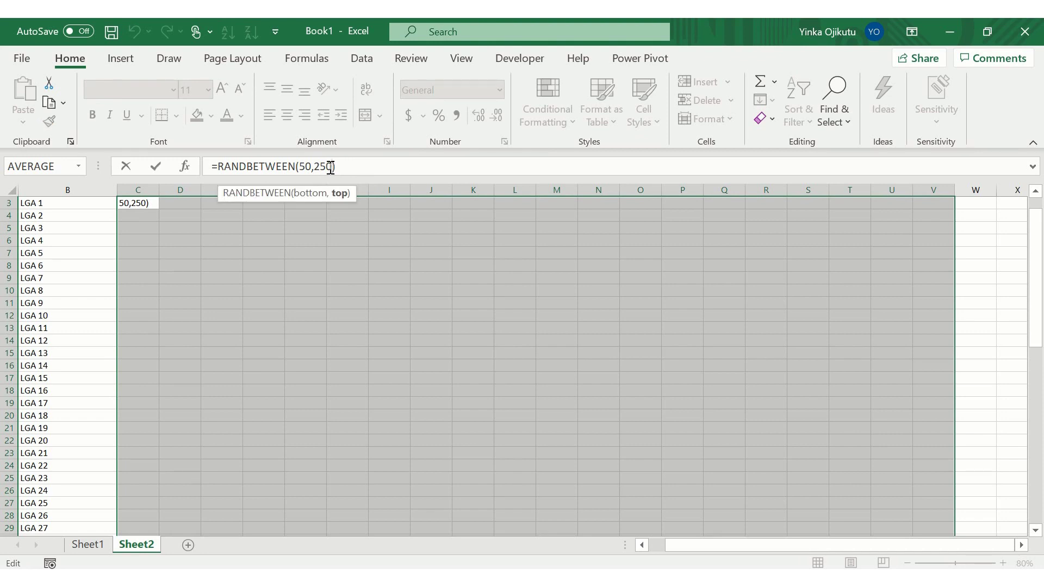
{"action": "key", "text": "Right"}
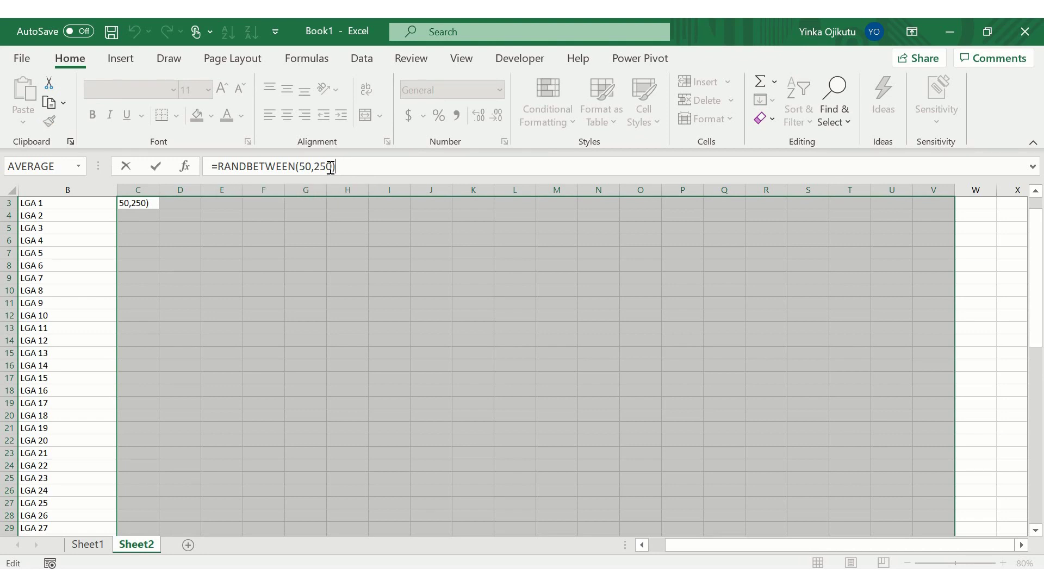
{"action": "key", "text": "ctrl+Return"}
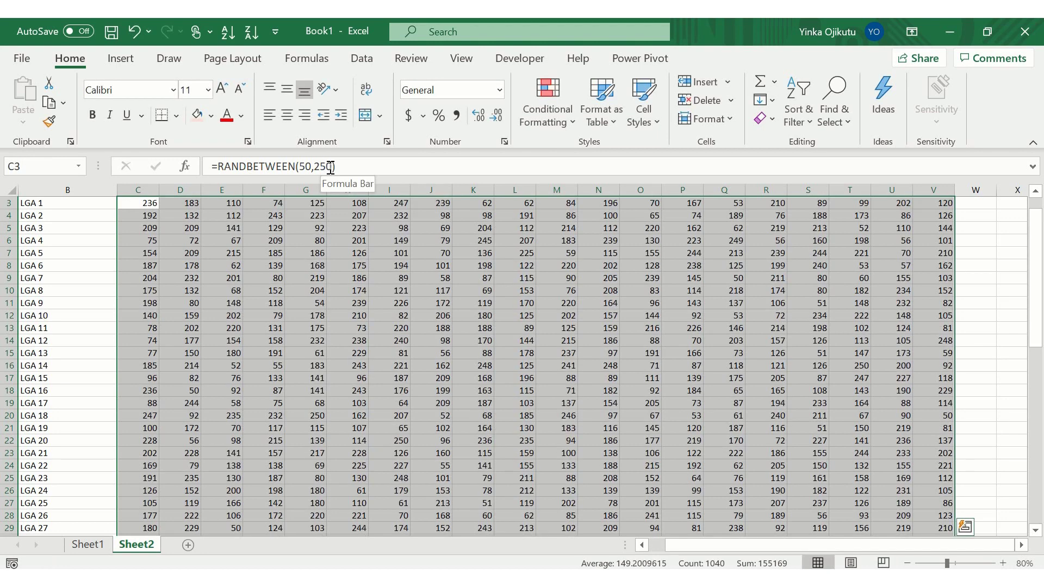
Convert the random formulas in C3:V54 to static numbers by copying them and pasting only values in place.
{"action": "key", "text": "Up"}
{"action": "key", "text": "Up"}
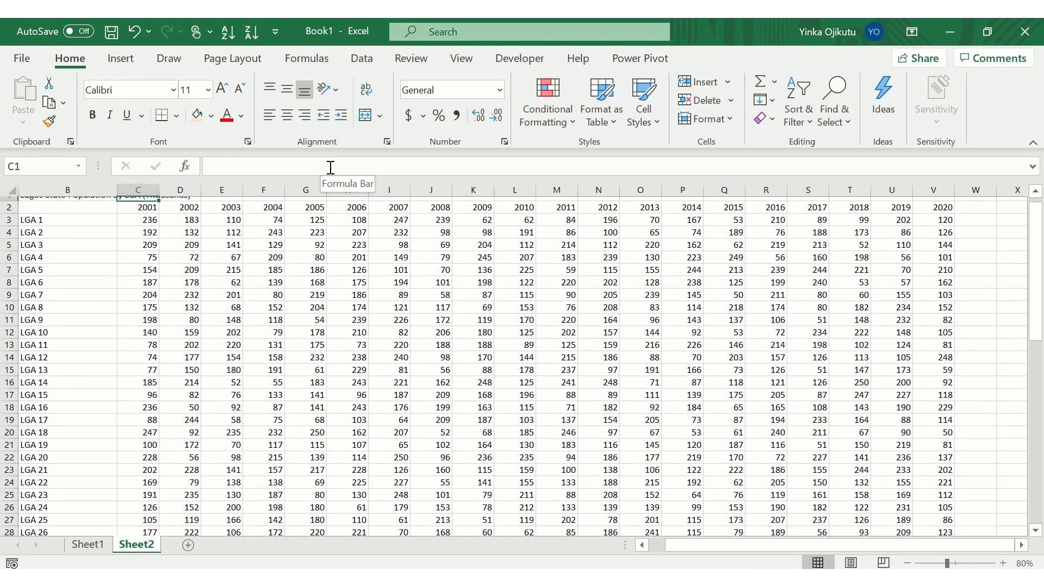
{"action": "key", "text": "Down"}
{"action": "key", "text": "Down"}
{"action": "key", "text": "Up"}
{"action": "key", "text": "Down"}
{"action": "key", "text": "ctrl+shift+Right"}
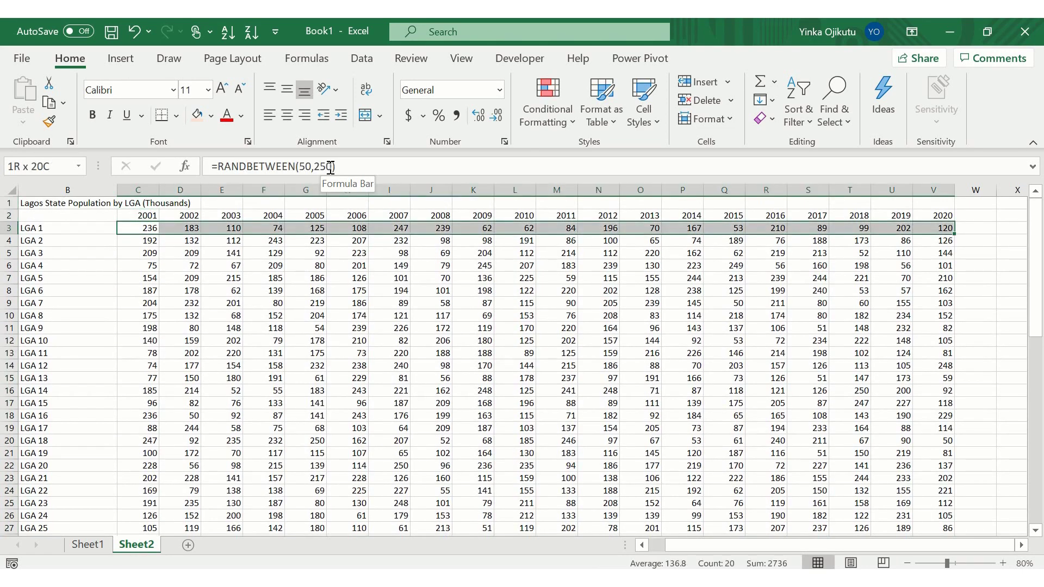
{"action": "key", "text": "ctrl+shift+Down"}
{"action": "key", "text": "ctrl+c"}
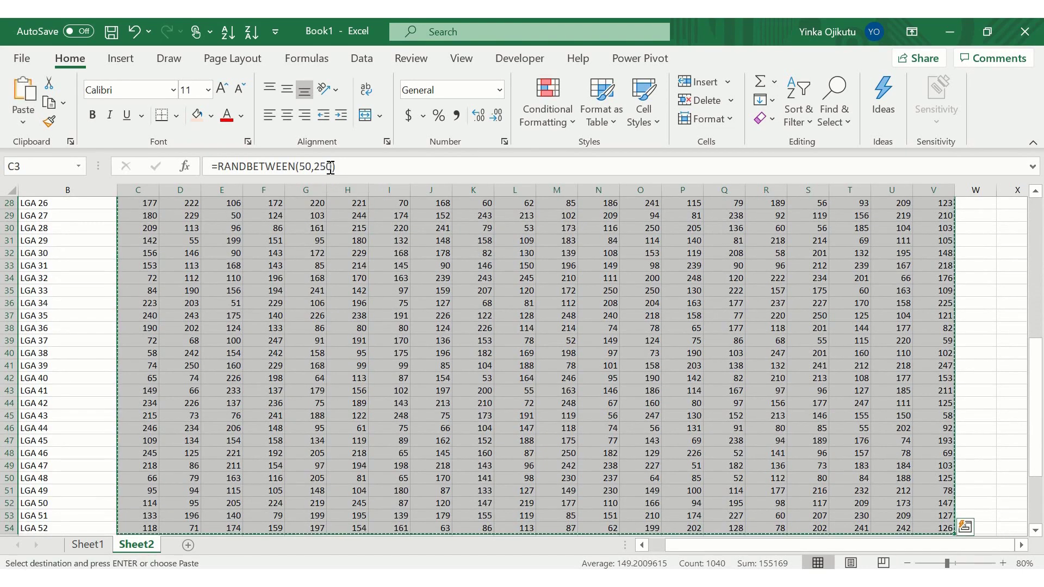
{"action": "key", "text": "ctrl+alt+v"}
{"action": "key", "text": "v"}
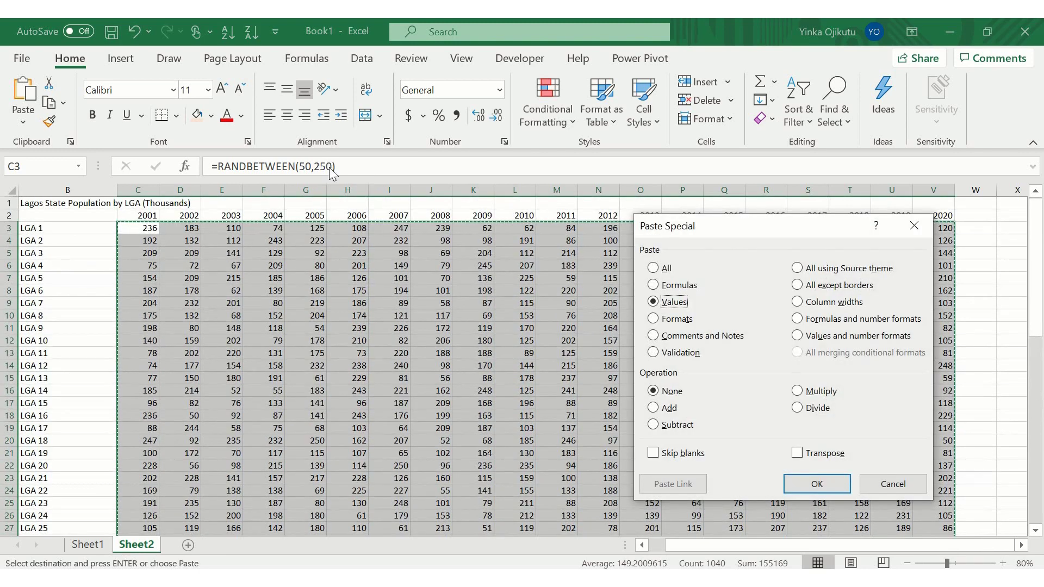
{"action": "key", "text": "Return"}
{"action": "key", "text": "Left"}
{"action": "key", "text": "Up"}
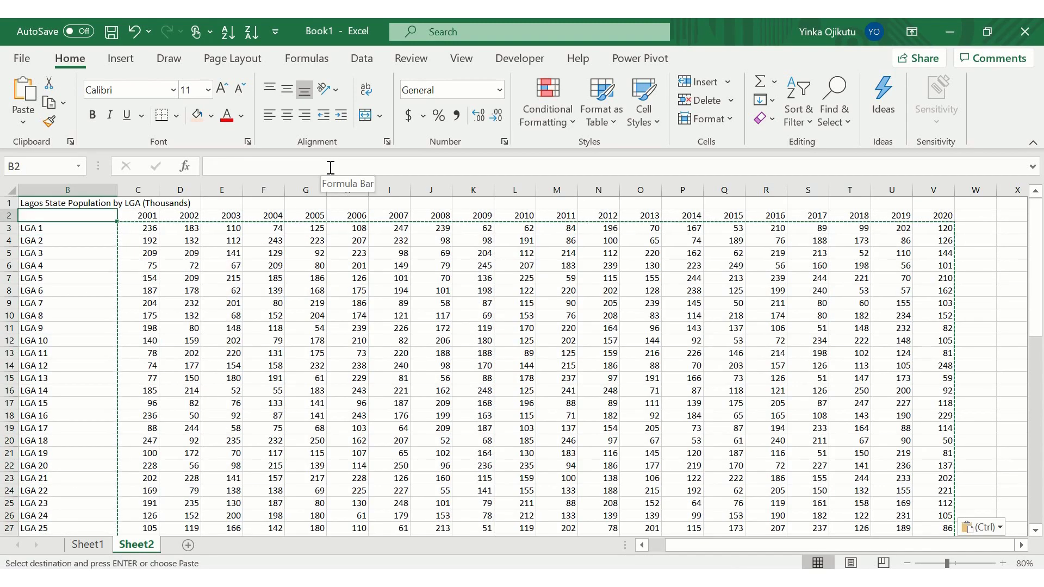
{"action": "key", "text": "Escape"}
Inspect the pasted figures along the LGA 1 row and down the 2004 column to below the table.
{"action": "key", "text": "Down"}
{"action": "key", "text": "Right"}
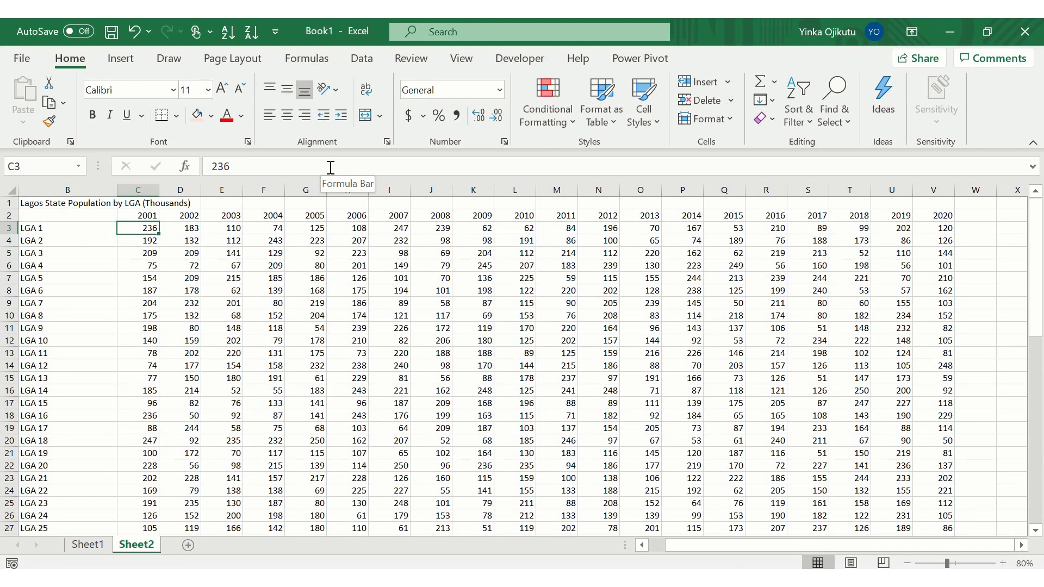
{"action": "key", "text": "Right"}
{"action": "key", "text": "Right"}
{"action": "key", "text": "Right"}
{"action": "key", "text": "Right"}
{"action": "key", "text": "Left"}
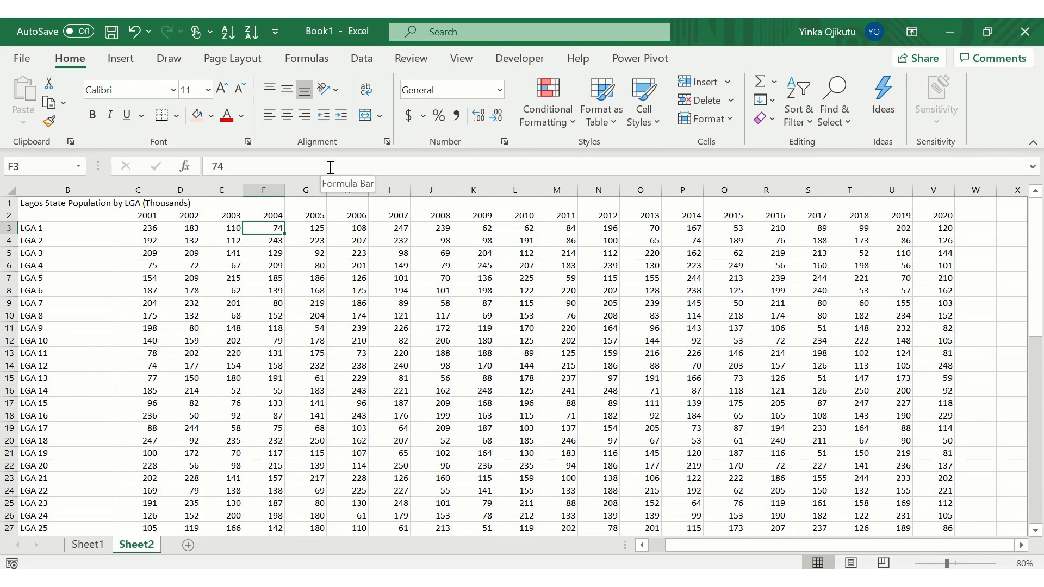
{"action": "key", "text": "Down"}
{"action": "key", "text": "Down"}
{"action": "key", "text": "Down"}
{"action": "key", "text": "Down"}
{"action": "key", "text": "Down"}
{"action": "key", "text": "Down"}
{"action": "key", "text": "Down"}
{"action": "key", "text": "Down"}
{"action": "key", "text": "Down"}
{"action": "key", "text": "Down"}
{"action": "key", "text": "Down"}
{"action": "key", "text": "Down"}
{"action": "key", "text": "Down"}
{"action": "key", "text": "Down"}
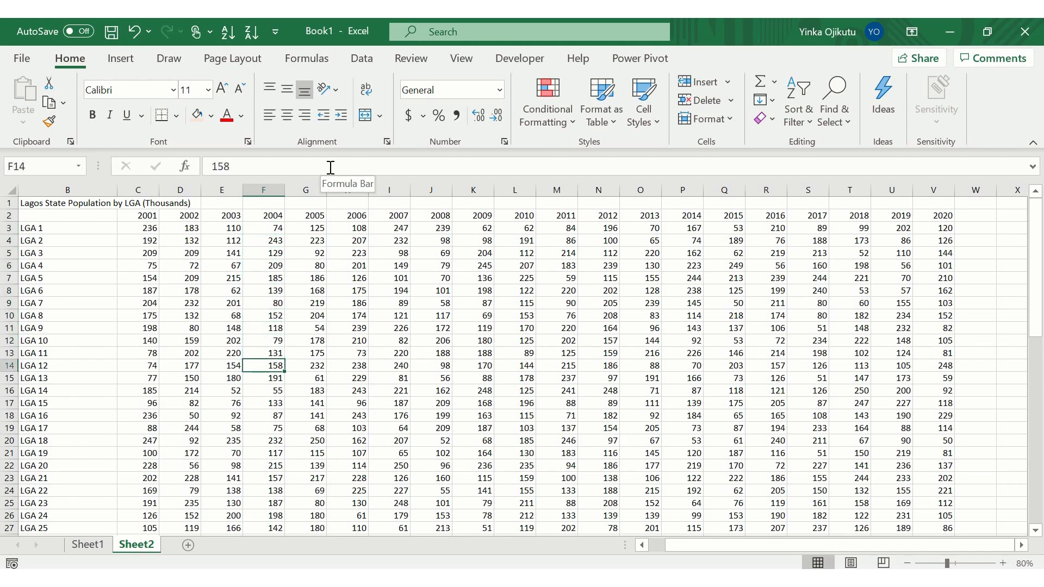
{"action": "key", "text": "Down"}
{"action": "key", "text": "Down"}
{"action": "key", "text": "Down"}
{"action": "key", "text": "Down"}
{"action": "key", "text": "Down"}
{"action": "key", "text": "Down"}
{"action": "key", "text": "Down"}
{"action": "key", "text": "Down"}
{"action": "key", "text": "Down"}
{"action": "key", "text": "Down"}
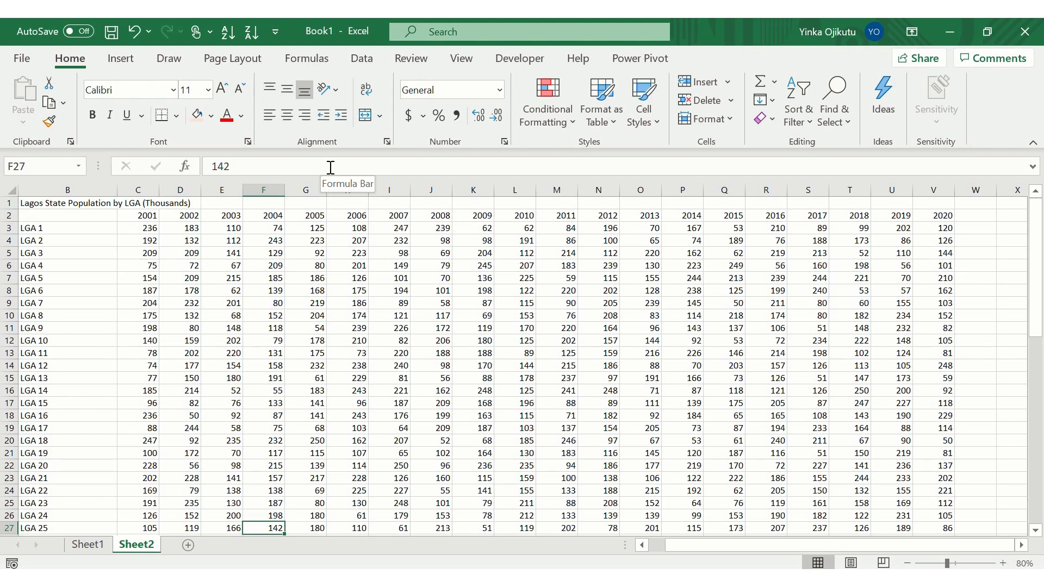
{"action": "key", "text": "Down"}
{"action": "key", "text": "Down"}
{"action": "key", "text": "Down"}
{"action": "key", "text": "Down"}
{"action": "key", "text": "Down"}
{"action": "key", "text": "Down"}
{"action": "key", "text": "Down"}
{"action": "key", "text": "Down"}
{"action": "key", "text": "Down"}
{"action": "key", "text": "Down"}
{"action": "key", "text": "Down"}
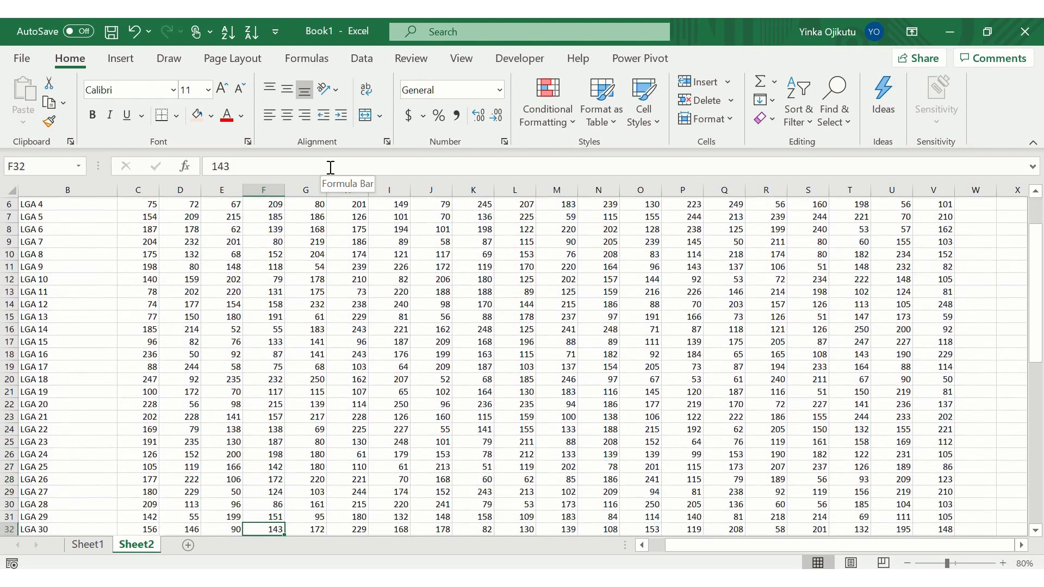
{"action": "key", "text": "Down"}
{"action": "key", "text": "Down"}
{"action": "key", "text": "Down"}
{"action": "key", "text": "Down"}
{"action": "key", "text": "Down"}
{"action": "key", "text": "Down"}
{"action": "key", "text": "Down"}
{"action": "key", "text": "Down"}
{"action": "key", "text": "Down"}
{"action": "key", "text": "Down"}
{"action": "key", "text": "Down"}
{"action": "key", "text": "Down"}
{"action": "key", "text": "Down"}
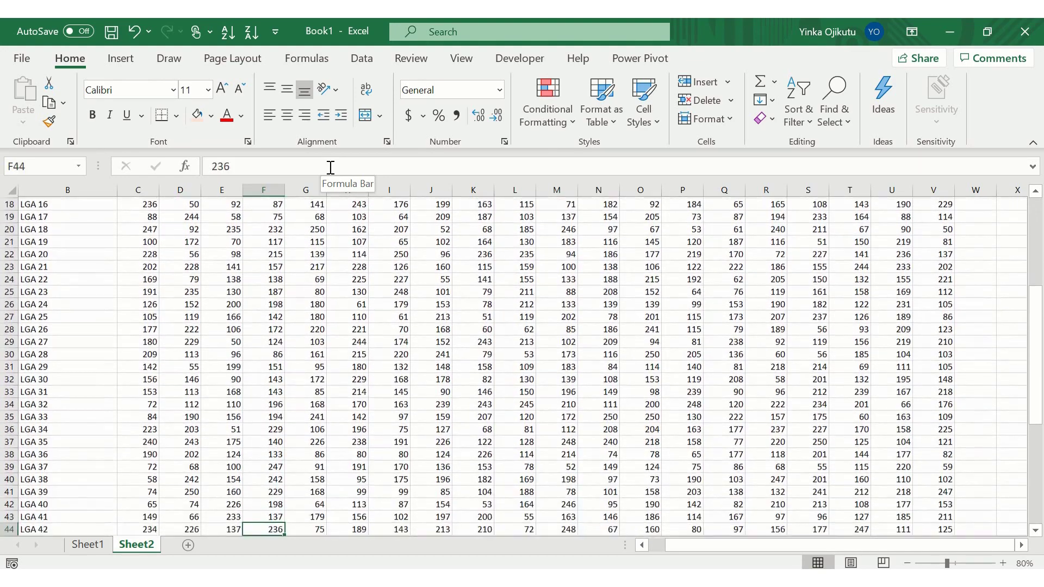
{"action": "key", "text": "Down"}
{"action": "key", "text": "Down"}
{"action": "key", "text": "Down"}
{"action": "key", "text": "Down"}
{"action": "key", "text": "Down"}
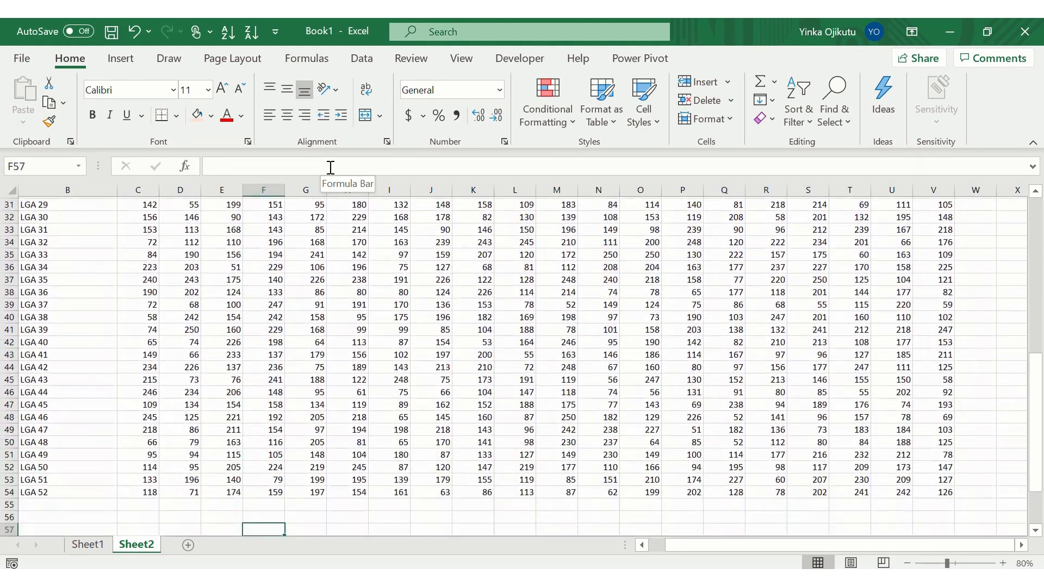
Enter the lookup headings Local Government, Year and Result in cells B56 to D56 below the table.
{"action": "key", "text": "Left"}
{"action": "key", "text": "Left"}
{"action": "key", "text": "Left"}
{"action": "key", "text": "Left"}
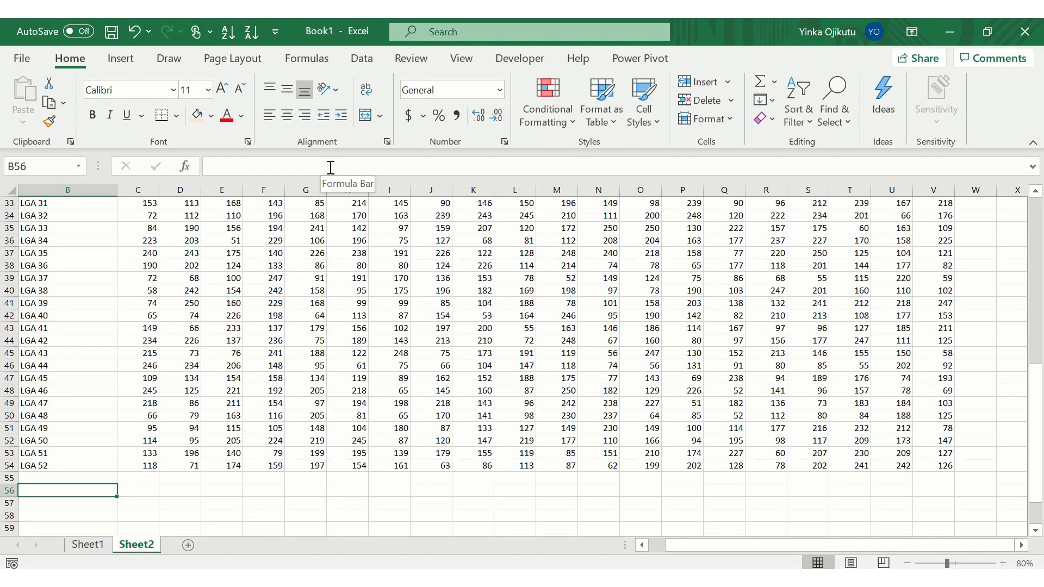
{"action": "type", "text": "L"}
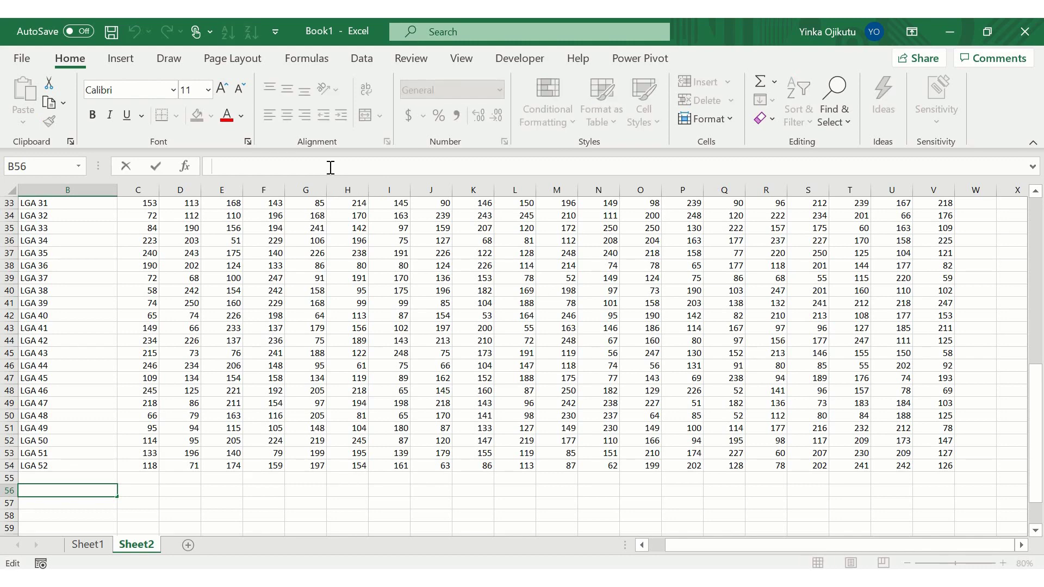
{"action": "type", "text": "ocal Government"}
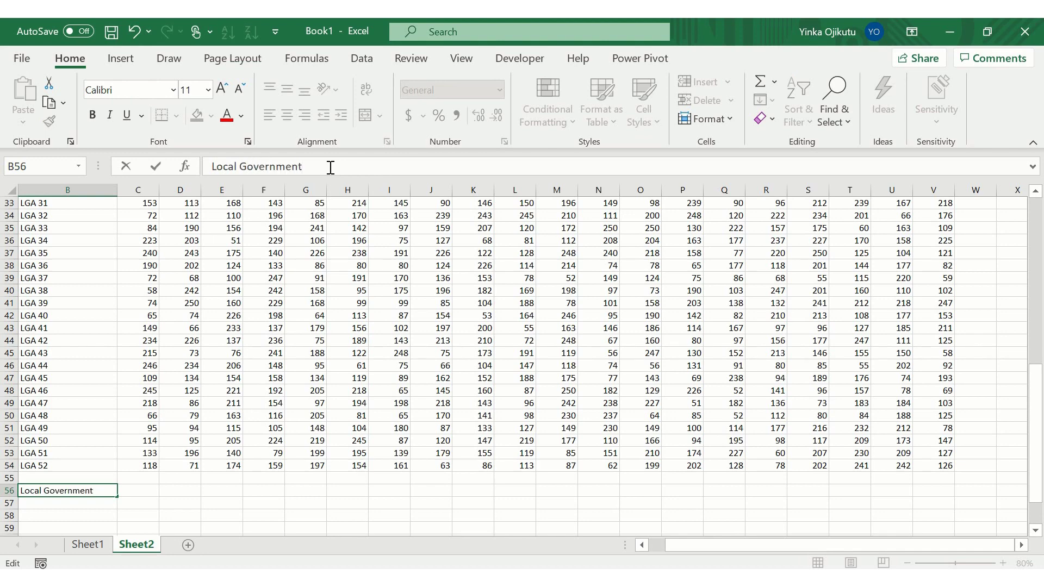
{"action": "key", "text": "Tab"}
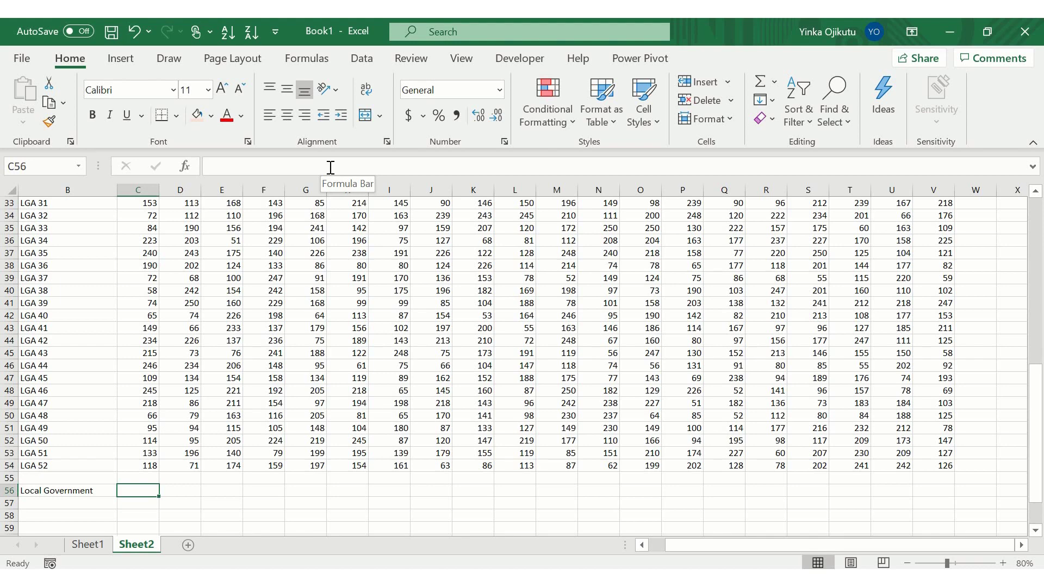
{"action": "type", "text": "Year"}
{"action": "key", "text": "ctrl+Return"}
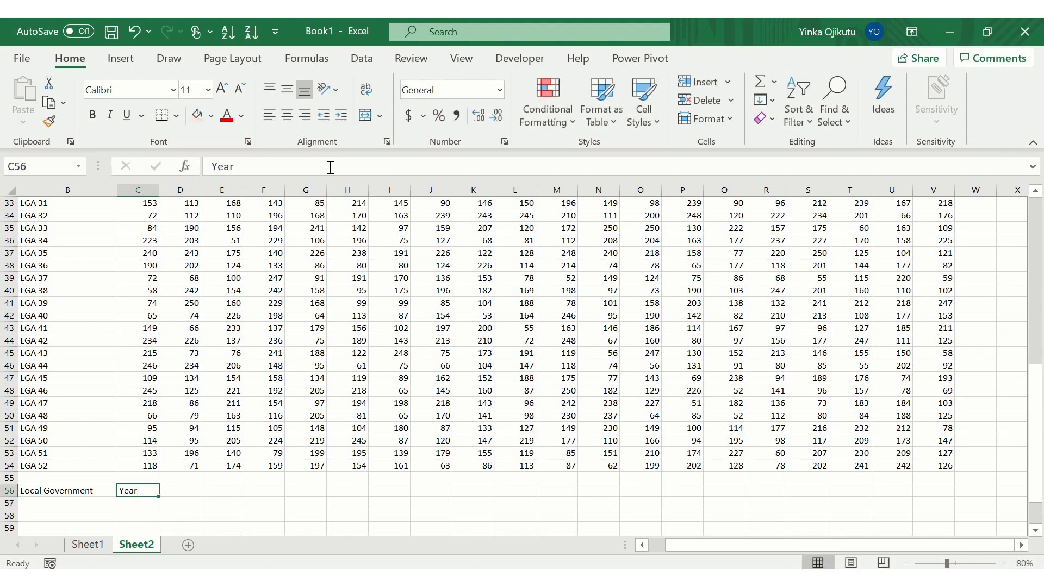
{"action": "key", "text": "Tab"}
{"action": "type", "text": "Result"}
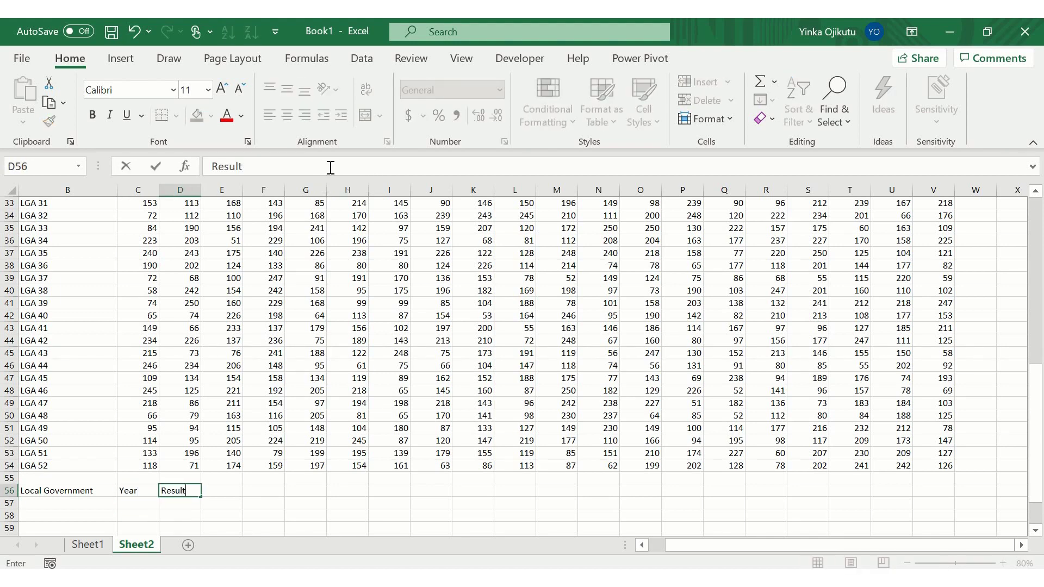
{"action": "key", "text": "Return"}
Fill the lookup headings Local Government, Year and Result in B56:D56 with the lightest orange theme colour.
{"action": "key", "text": "Up"}
{"action": "key", "text": "Left"}
{"action": "key", "text": "Left"}
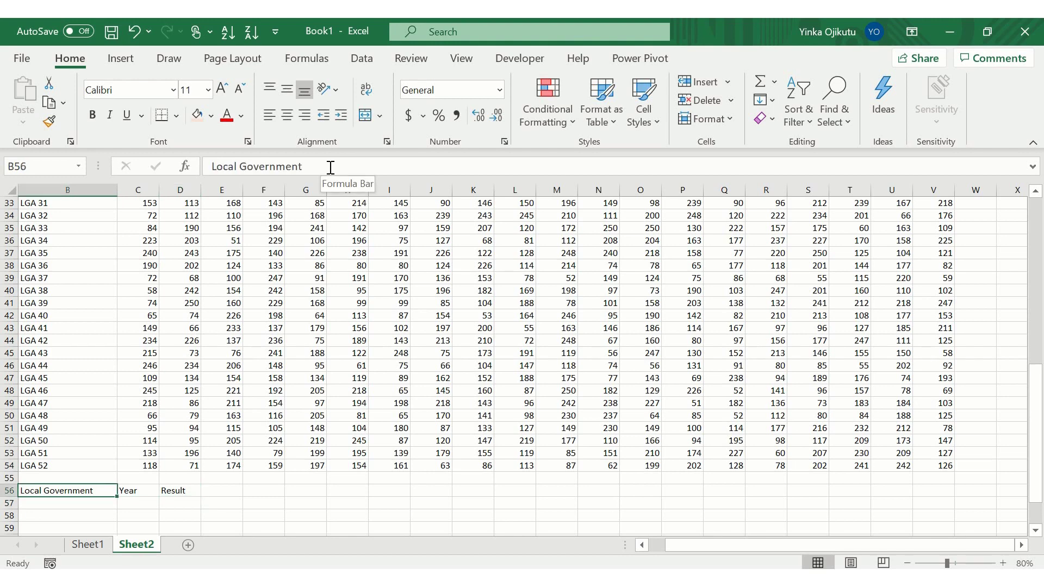
{"action": "key", "text": "shift+Right"}
{"action": "key", "text": "shift+Right"}
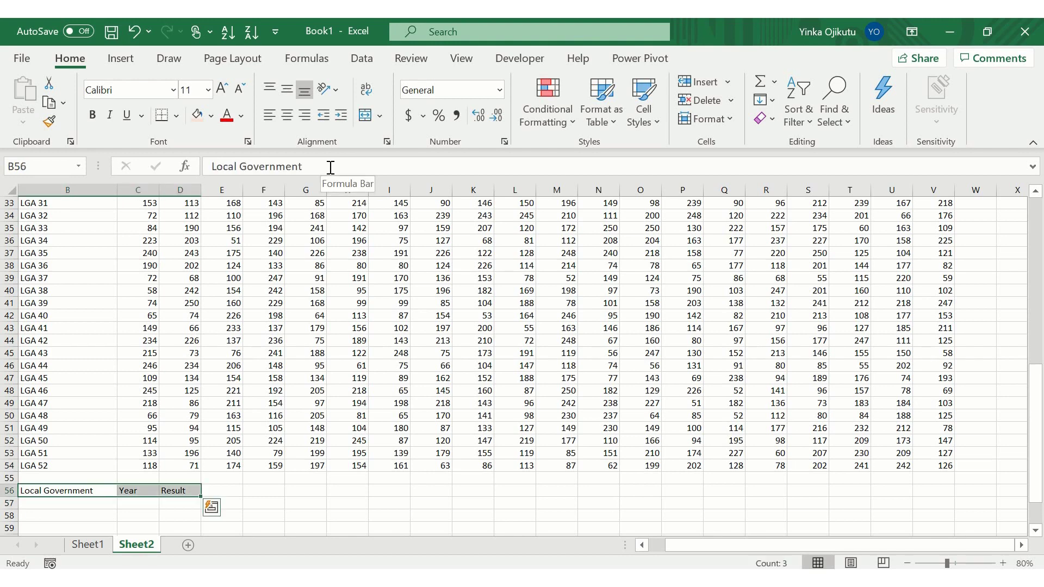
{"action": "key", "text": "alt+h"}
{"action": "key", "text": "h"}
{"action": "key", "text": "Left"}
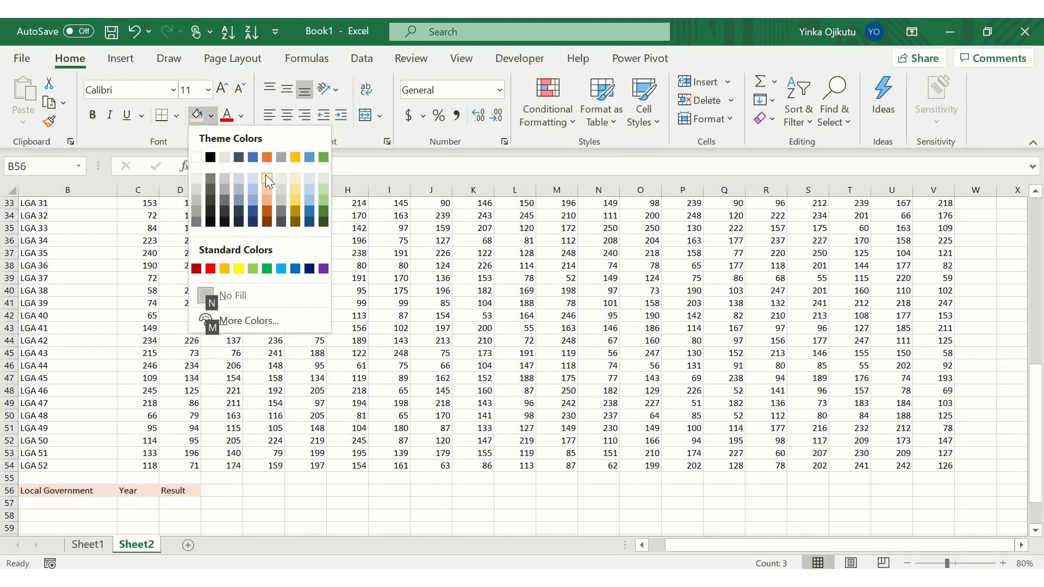
{"action": "left_click", "coordinate": [265, 175]}
Fill the LGA names in B3:B54 with the lightest blue theme colour.
{"action": "key", "text": "Up"}
{"action": "key", "text": "Up"}
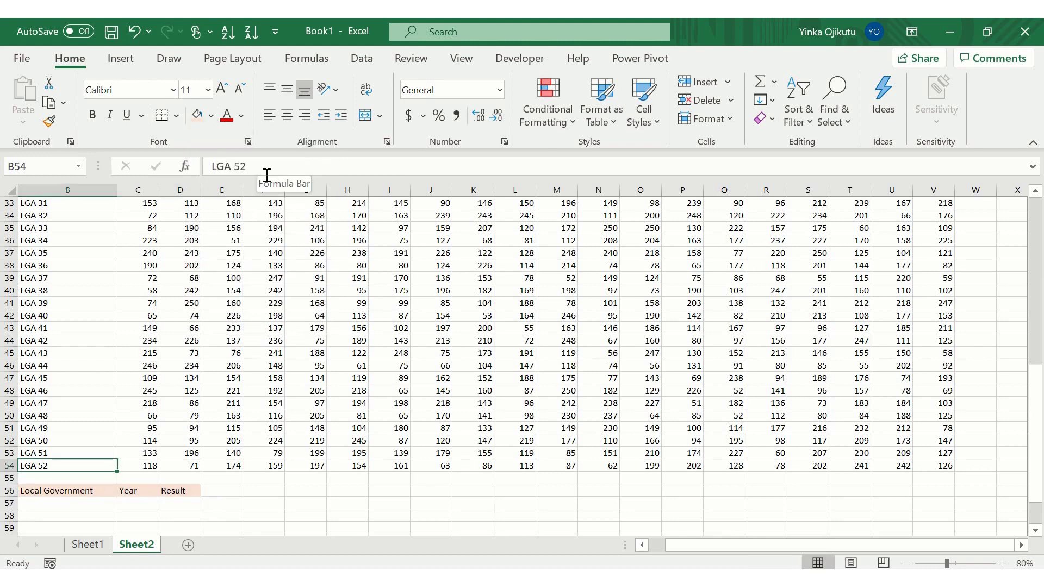
{"action": "key", "text": "ctrl+shift+Up"}
{"action": "key", "text": "alt+h"}
{"action": "key", "text": "h"}
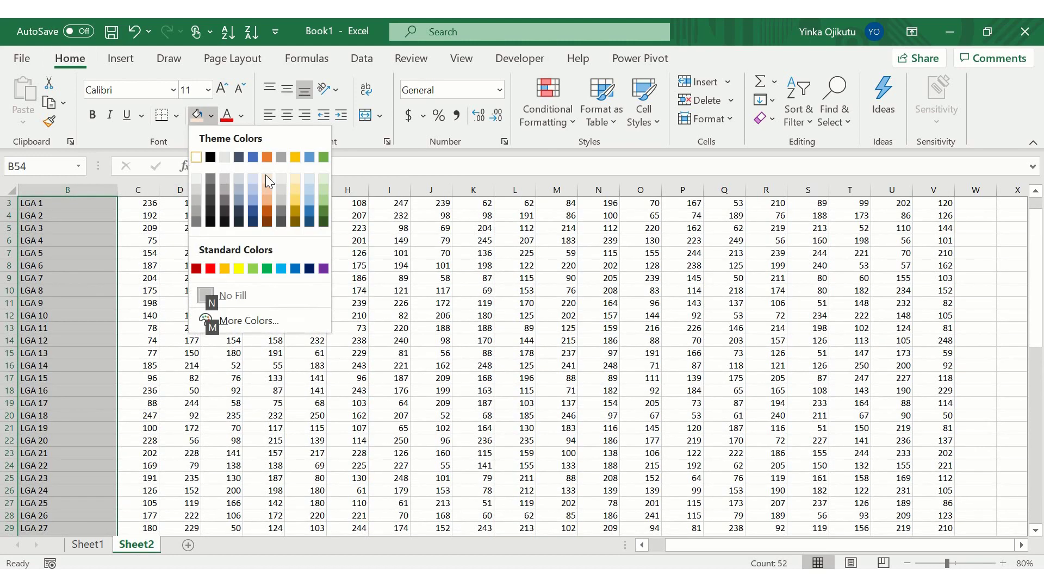
{"action": "left_click", "coordinate": [306, 182]}
Fill the year headings 2001 to 2020 in C2:V2 with the lightest green theme colour.
{"action": "key", "text": "Up"}
{"action": "key", "text": "Up"}
{"action": "key", "text": "Up"}
{"action": "key", "text": "Up"}
{"action": "key", "text": "Up"}
{"action": "key", "text": "Up"}
{"action": "key", "text": "Up"}
{"action": "key", "text": "Up"}
{"action": "key", "text": "Up"}
{"action": "key", "text": "Up"}
{"action": "key", "text": "Up"}
{"action": "key", "text": "Up"}
{"action": "key", "text": "Up"}
{"action": "key", "text": "Up"}
{"action": "key", "text": "Up"}
{"action": "key", "text": "Up"}
{"action": "key", "text": "Up"}
{"action": "key", "text": "Up"}
{"action": "key", "text": "Up"}
{"action": "key", "text": "Up"}
{"action": "key", "text": "Up"}
{"action": "key", "text": "Up"}
{"action": "key", "text": "Up"}
{"action": "key", "text": "Up"}
{"action": "key", "text": "Up"}
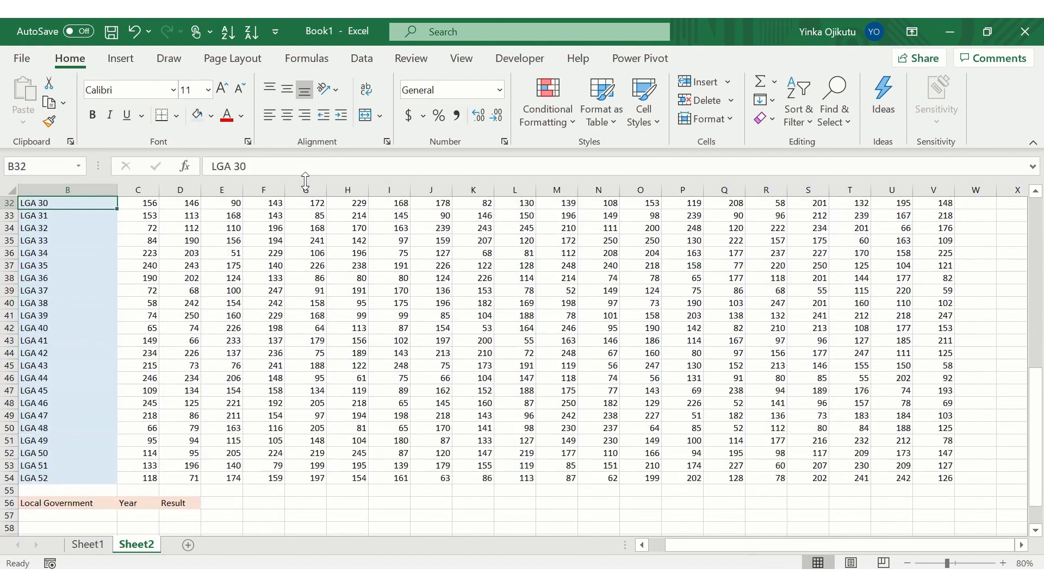
{"action": "key", "text": "Down"}
{"action": "key", "text": "Down"}
{"action": "key", "text": "Right"}
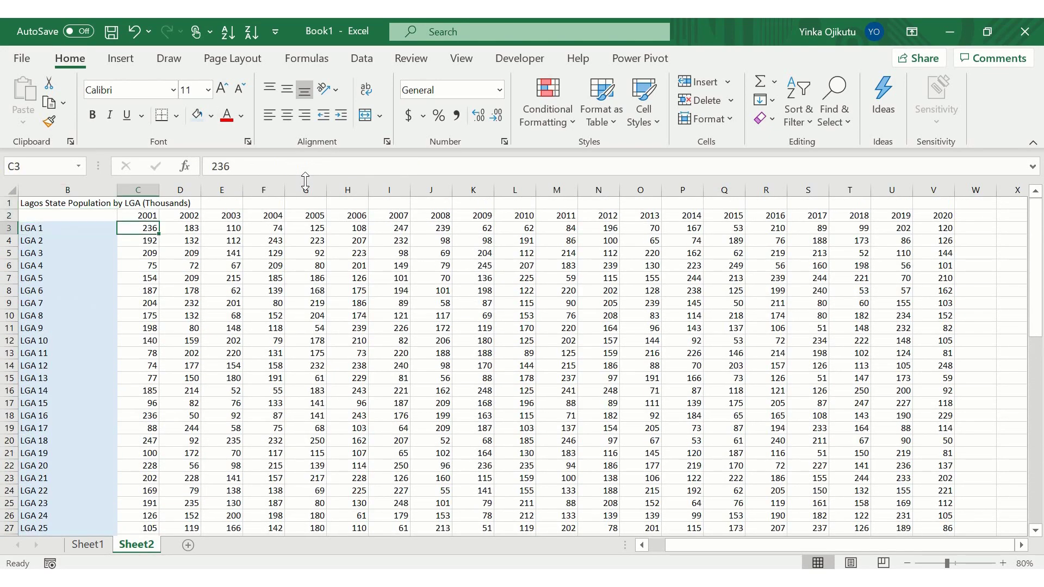
{"action": "key", "text": "Up"}
{"action": "key", "text": "ctrl+shift+Right"}
{"action": "key", "text": "alt+h"}
{"action": "key", "text": "h"}
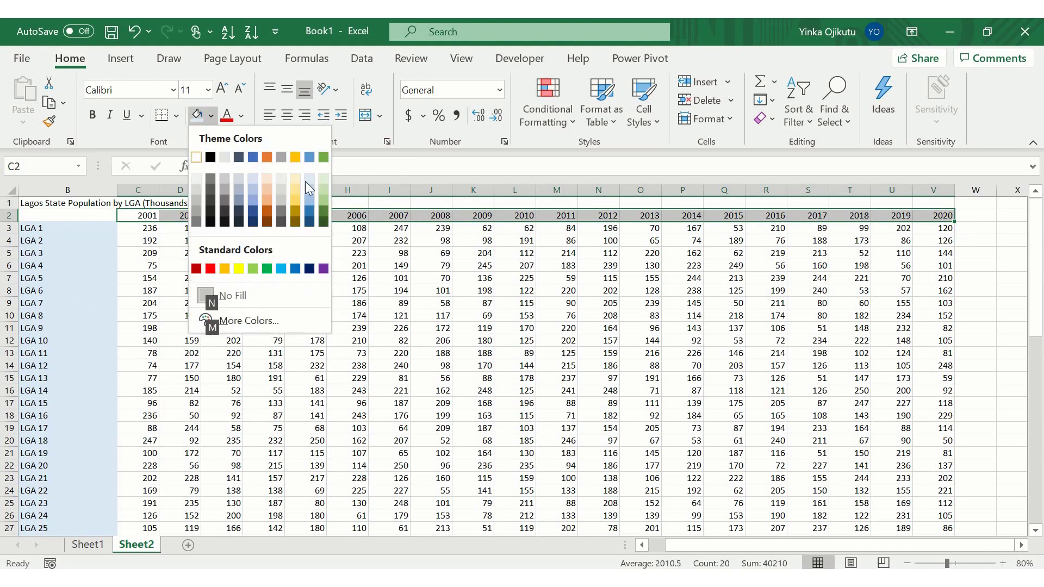
{"action": "left_click", "coordinate": [319, 178]}
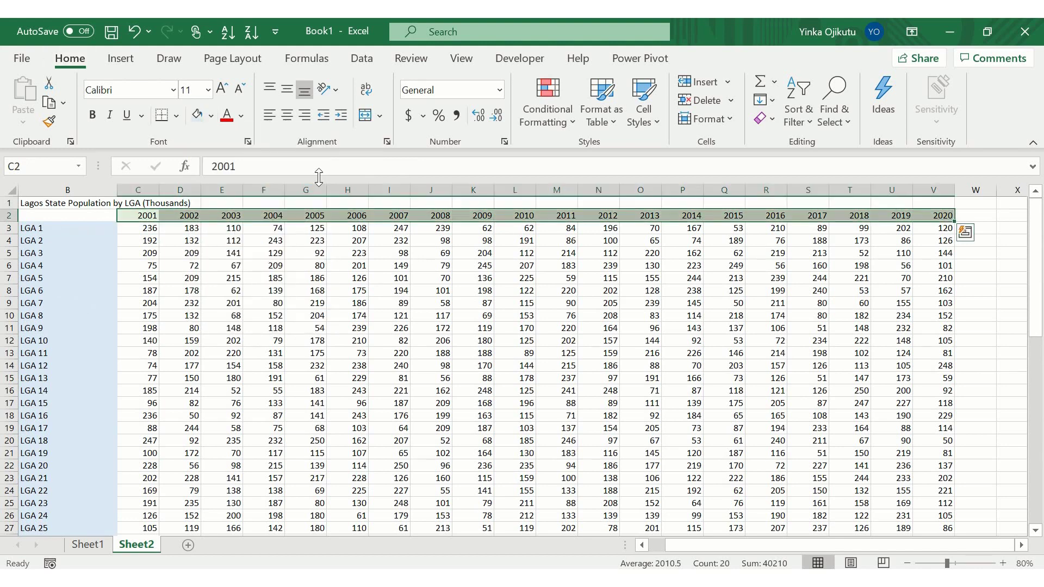
Add list data validation to cell B57 under Local Government, using the LGA names in =$B$3:$B$54 as the source.
{"action": "key", "text": "Left"}
{"action": "key", "text": "Down"}
{"action": "key", "text": "Down"}
{"action": "key", "text": "Down"}
{"action": "key", "text": "Down"}
{"action": "key", "text": "Down"}
{"action": "key", "text": "Down"}
{"action": "key", "text": "Down"}
{"action": "key", "text": "Down"}
{"action": "key", "text": "Down"}
{"action": "key", "text": "Down"}
{"action": "key", "text": "Down"}
{"action": "key", "text": "Down"}
{"action": "key", "text": "Down"}
{"action": "key", "text": "Down"}
{"action": "key", "text": "Down"}
{"action": "key", "text": "Down"}
{"action": "key", "text": "Down"}
{"action": "key", "text": "Down"}
{"action": "key", "text": "Down"}
{"action": "key", "text": "Down"}
{"action": "key", "text": "Down"}
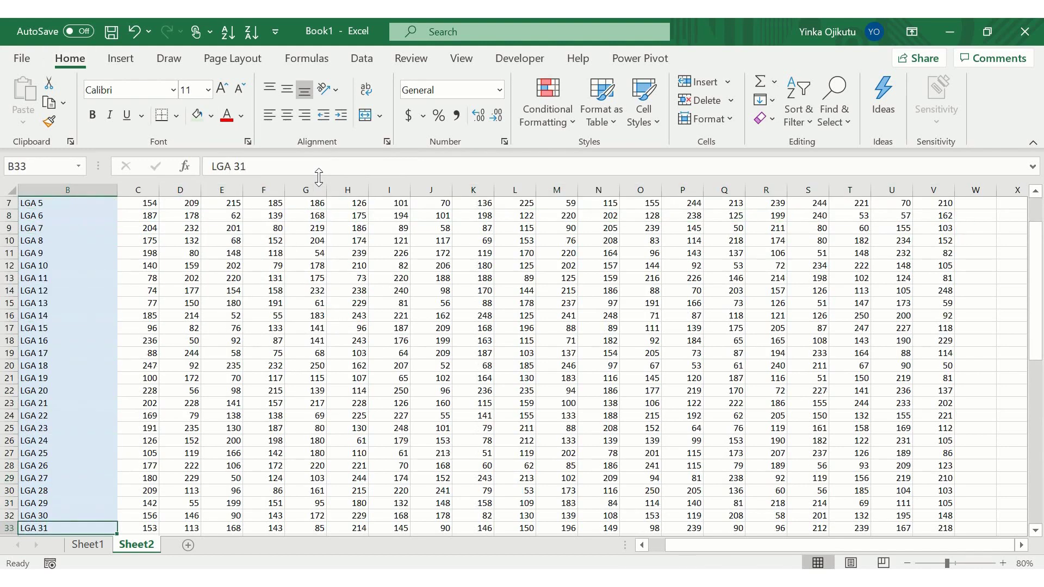
{"action": "key", "text": "Up"}
{"action": "key", "text": "Up"}
{"action": "key", "text": "Up"}
{"action": "key", "text": "Up"}
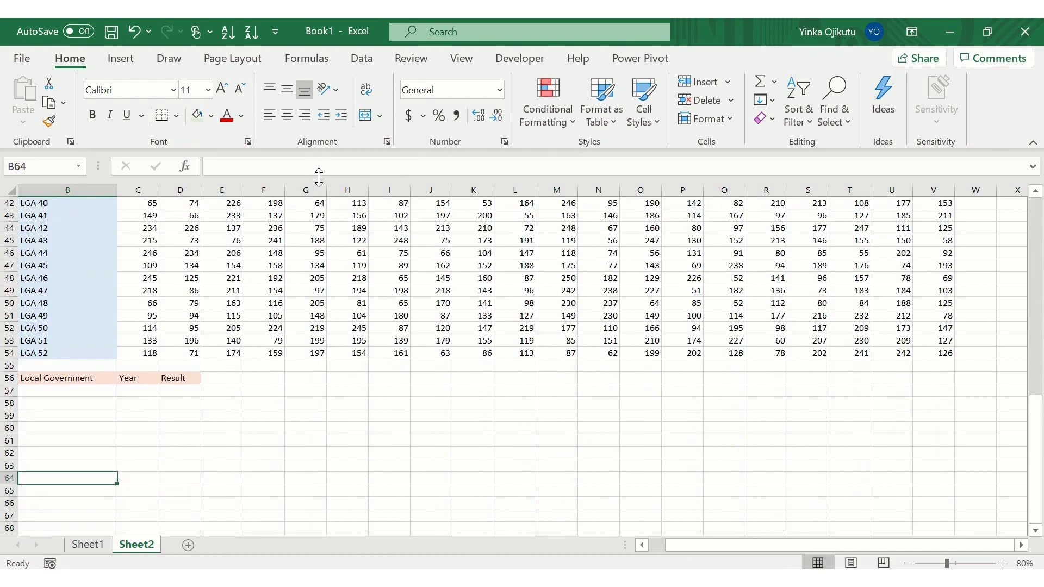
{"action": "key", "text": "Up"}
{"action": "key", "text": "Up"}
{"action": "key", "text": "Up"}
{"action": "key", "text": "Up"}
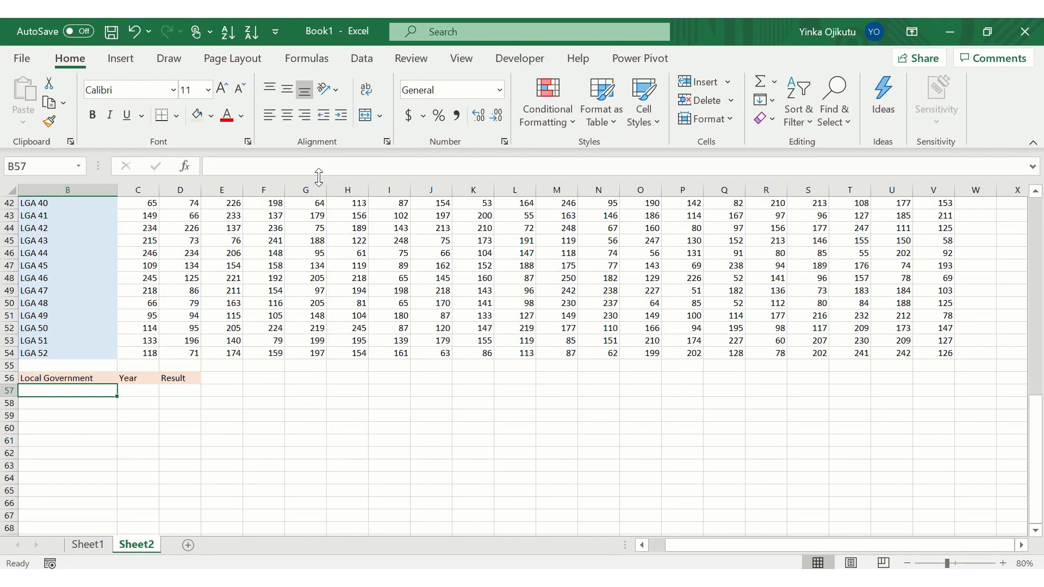
{"action": "key", "text": "Down"}
{"action": "key", "text": "Up"}
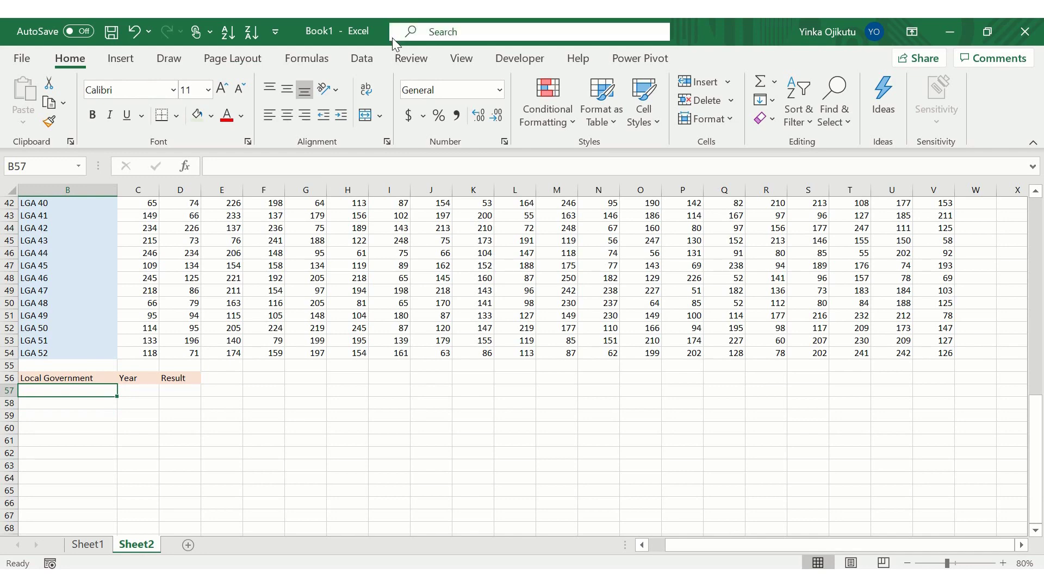
{"action": "left_click", "coordinate": [362, 58]}
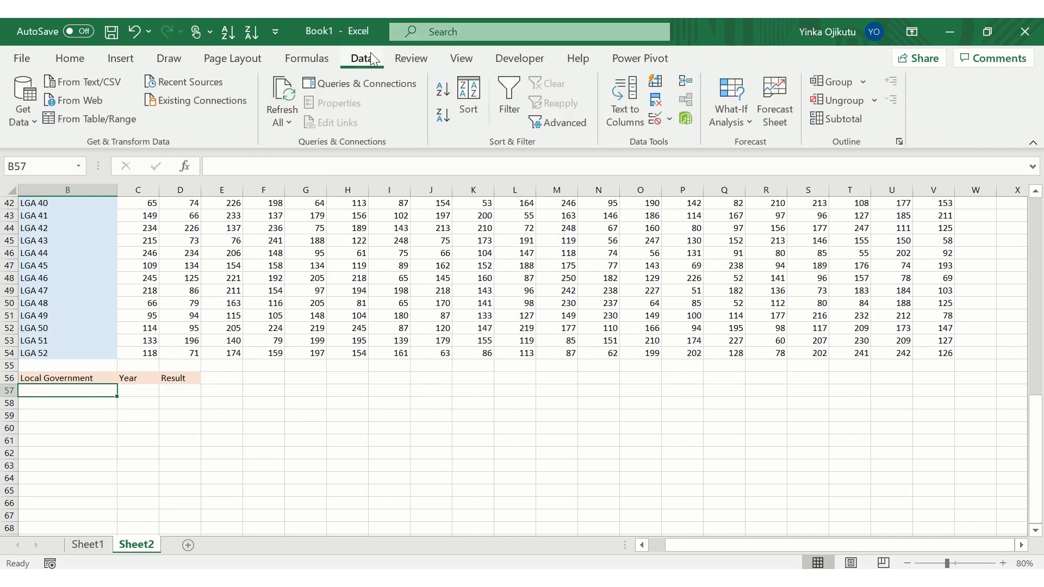
{"action": "left_click", "coordinate": [656, 119]}
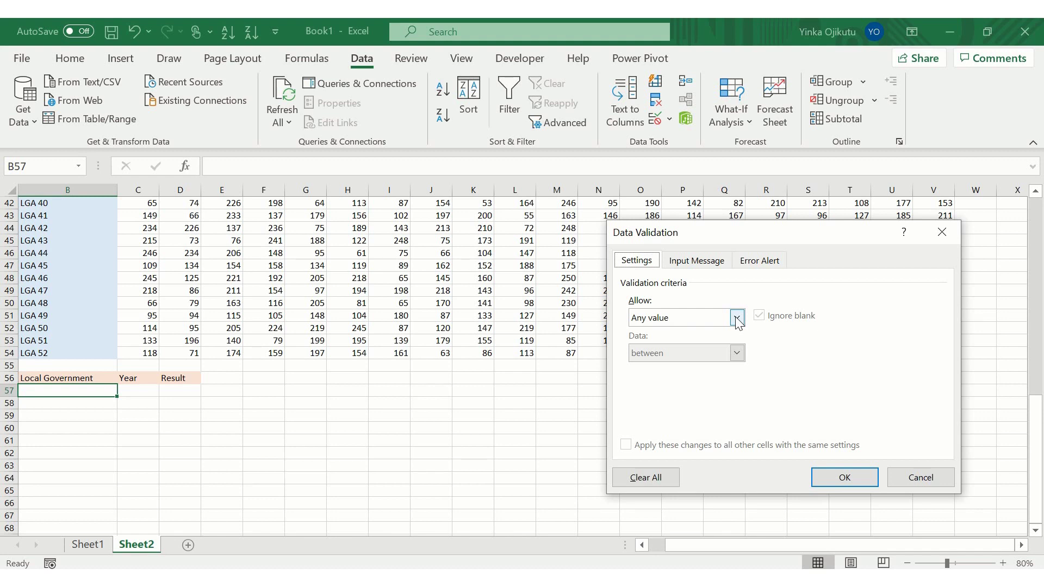
{"action": "left_click", "coordinate": [737, 319]}
{"action": "left_click", "coordinate": [689, 372]}
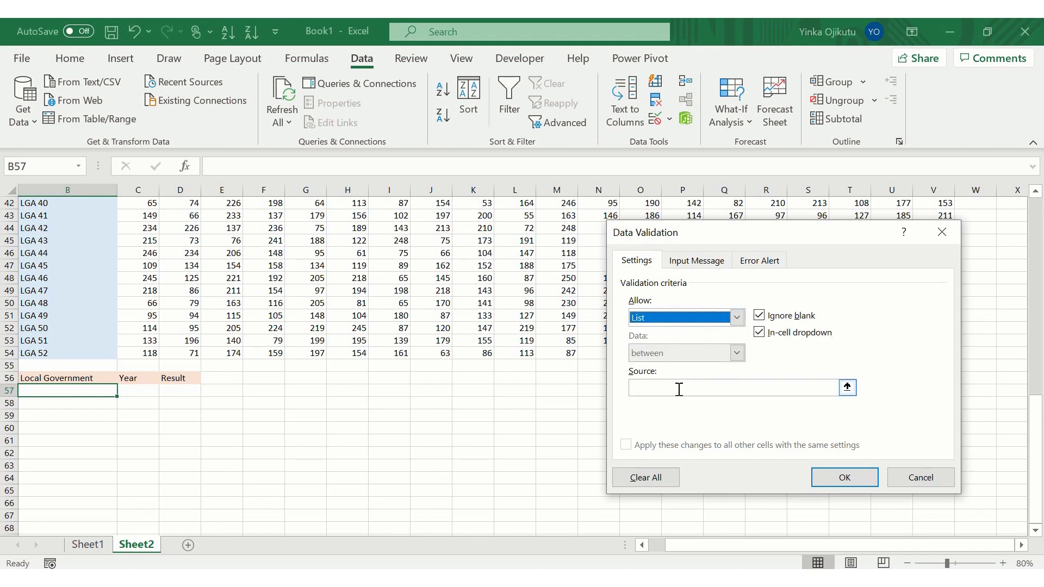
{"action": "left_click", "coordinate": [679, 390]}
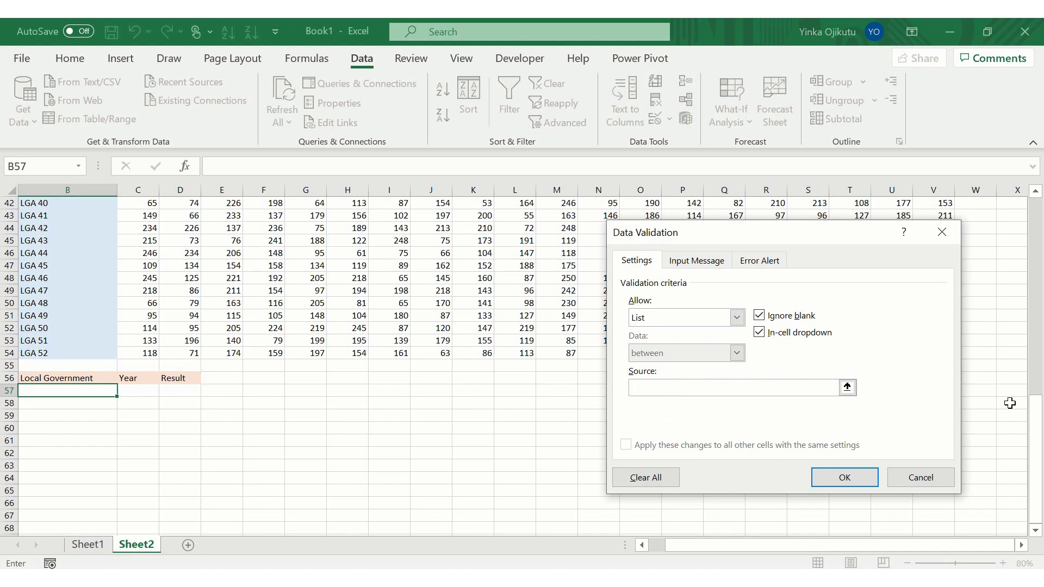
{"action": "left_click_drag", "start_coordinate": [1036, 427], "coordinate": [1024, 221]}
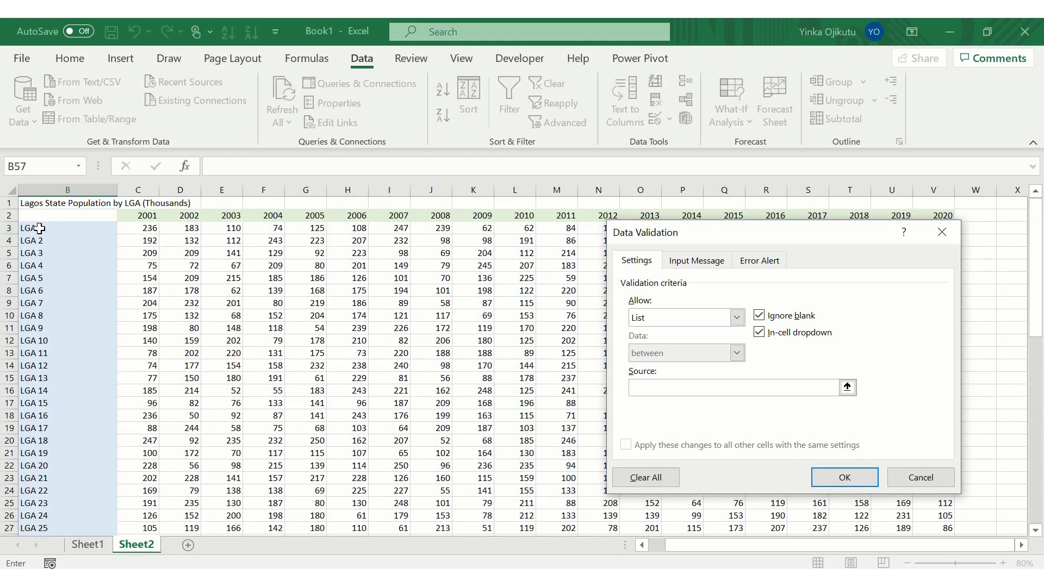
{"action": "left_click_drag", "start_coordinate": [42, 228], "coordinate": [39, 229]}
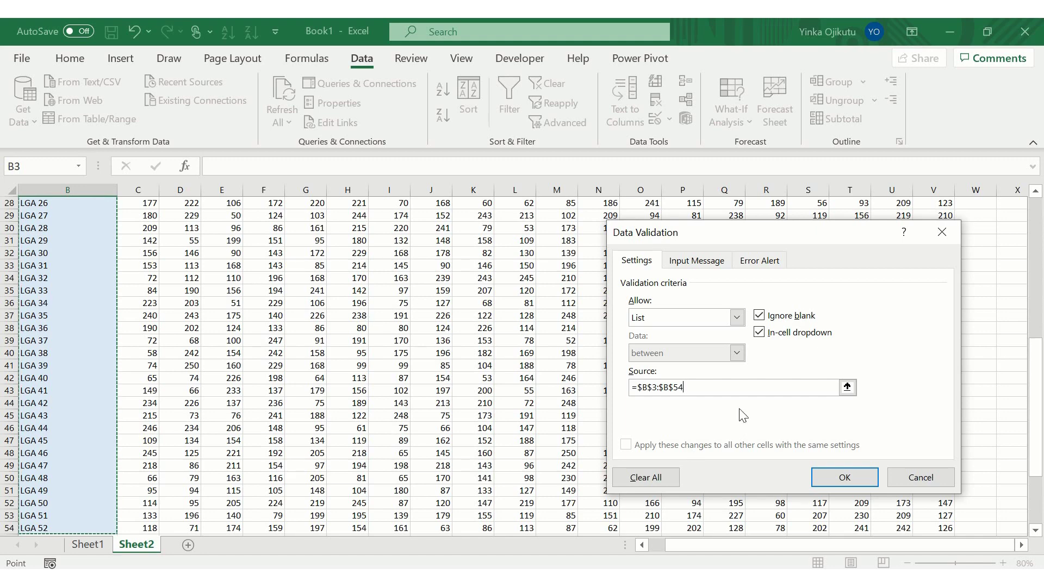
{"action": "left_click", "coordinate": [845, 478]}
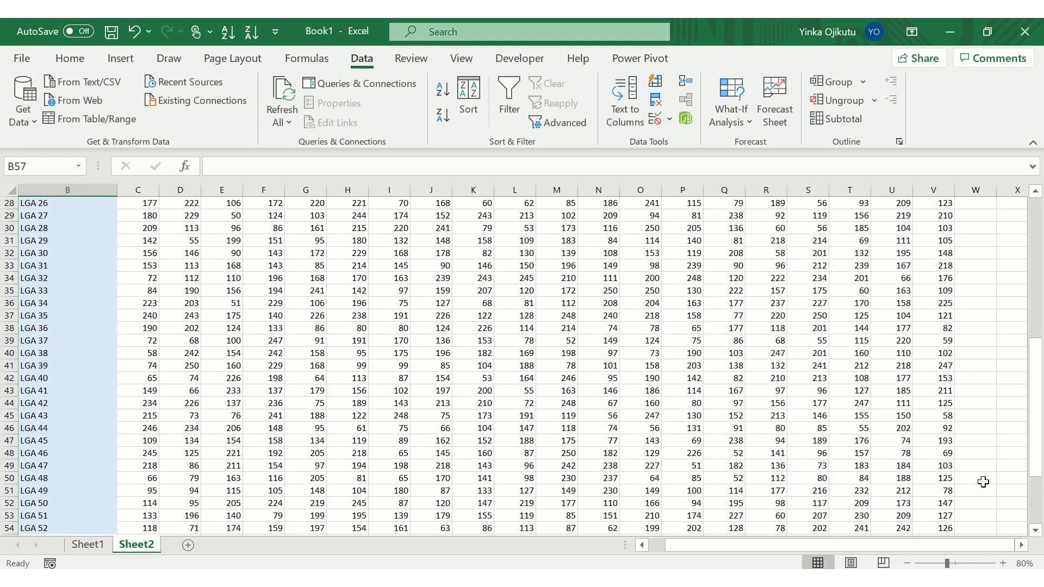
Browse the choices in the B57 dropdown list and close it without picking one.
{"action": "left_click_drag", "start_coordinate": [1035, 473], "coordinate": [1035, 518]}
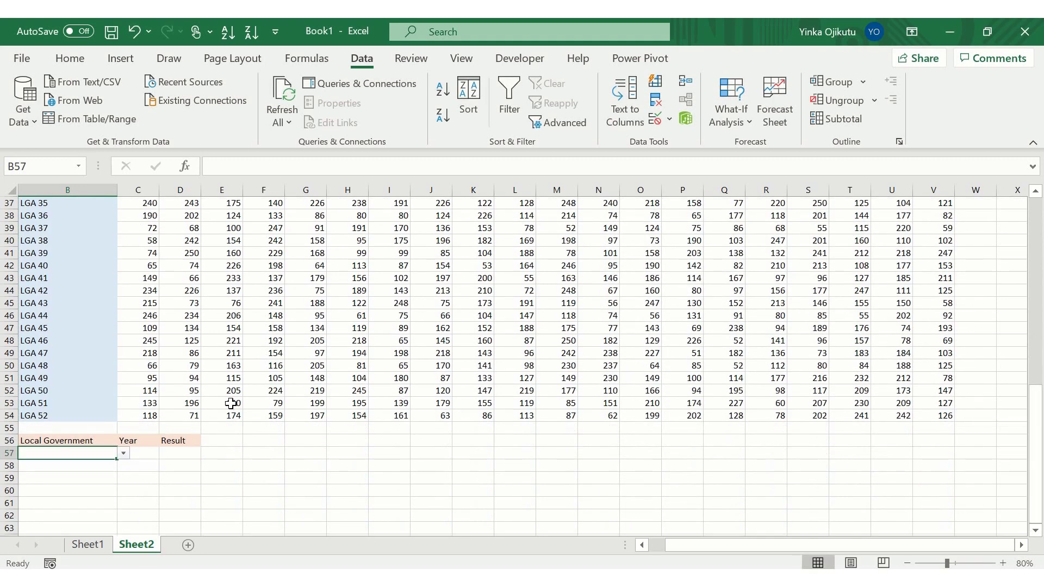
{"action": "left_click", "coordinate": [124, 459]}
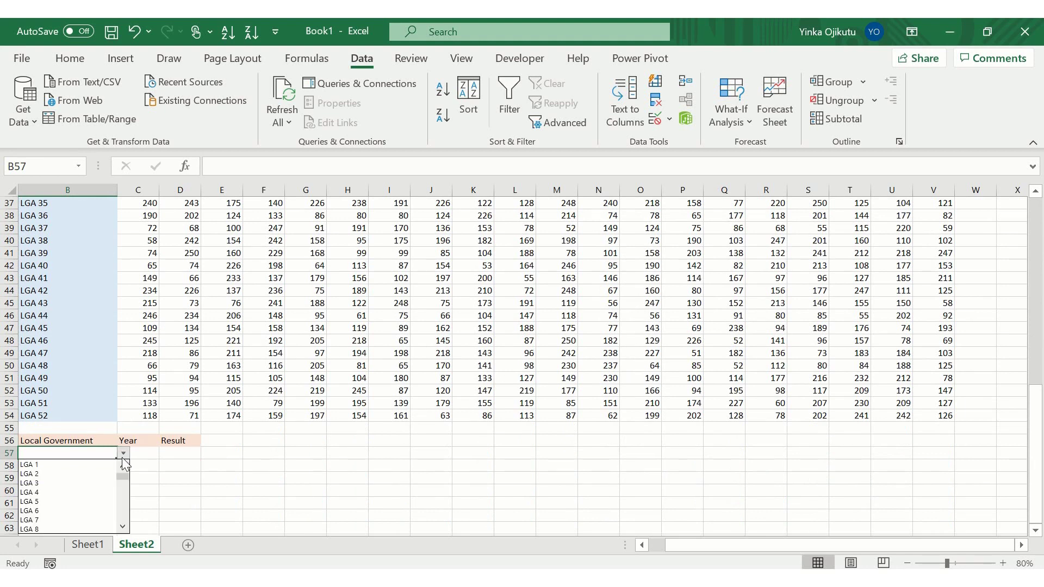
{"action": "left_click", "coordinate": [123, 527]}
{"action": "left_click", "coordinate": [123, 528]}
{"action": "left_click", "coordinate": [124, 528]}
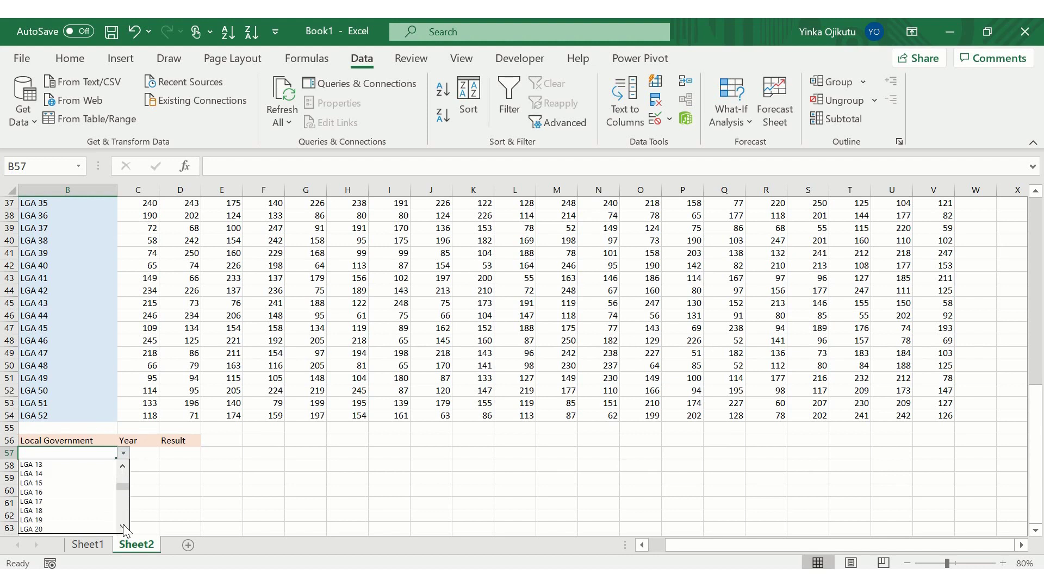
{"action": "left_click", "coordinate": [123, 528]}
{"action": "key", "text": "Escape"}
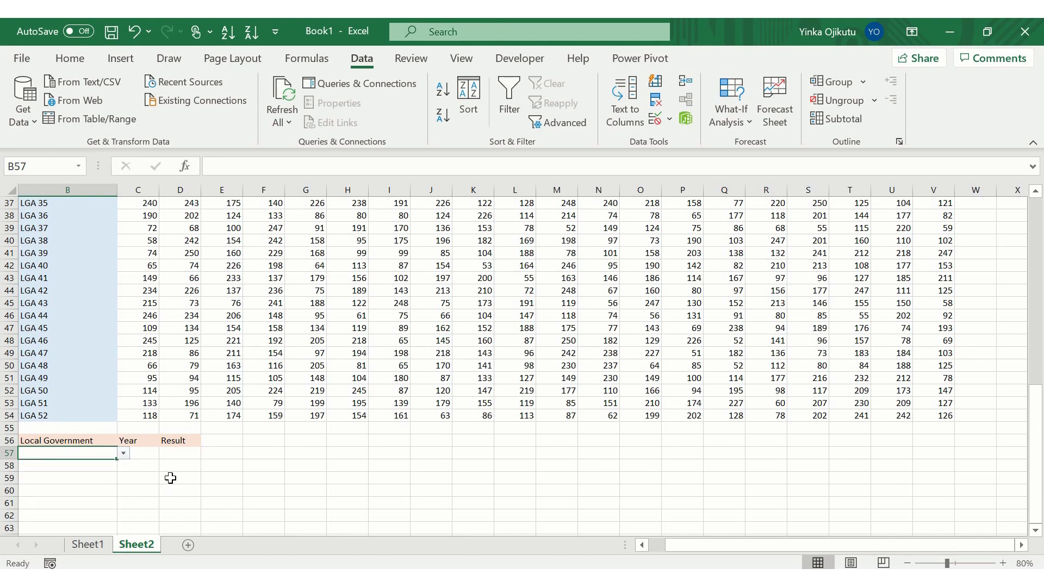
Try to enter Local Government in cell B57 to test the list validation, and cancel the entry.
{"action": "type", "text": "local"}
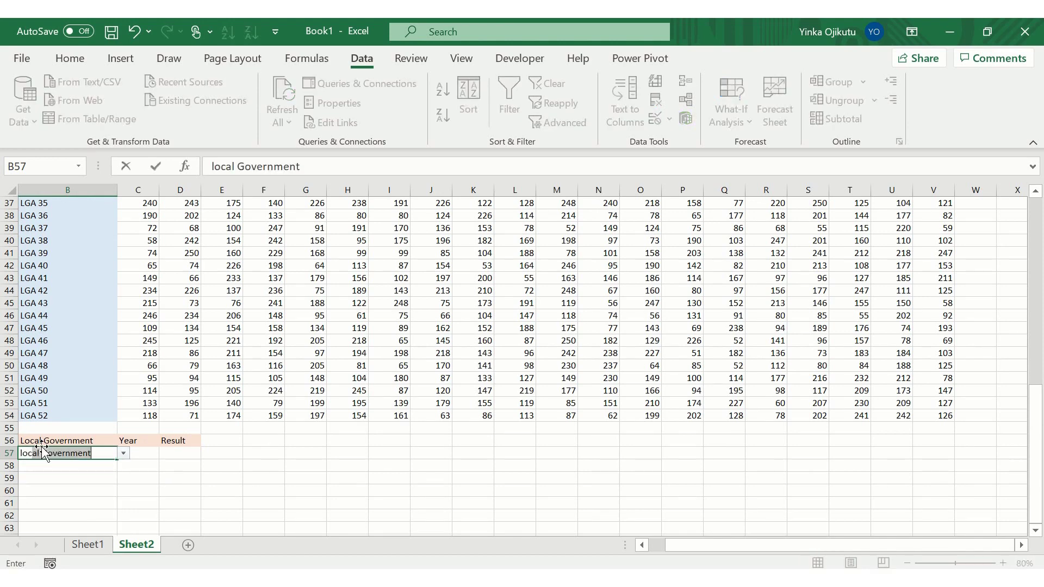
{"action": "key", "text": "Return"}
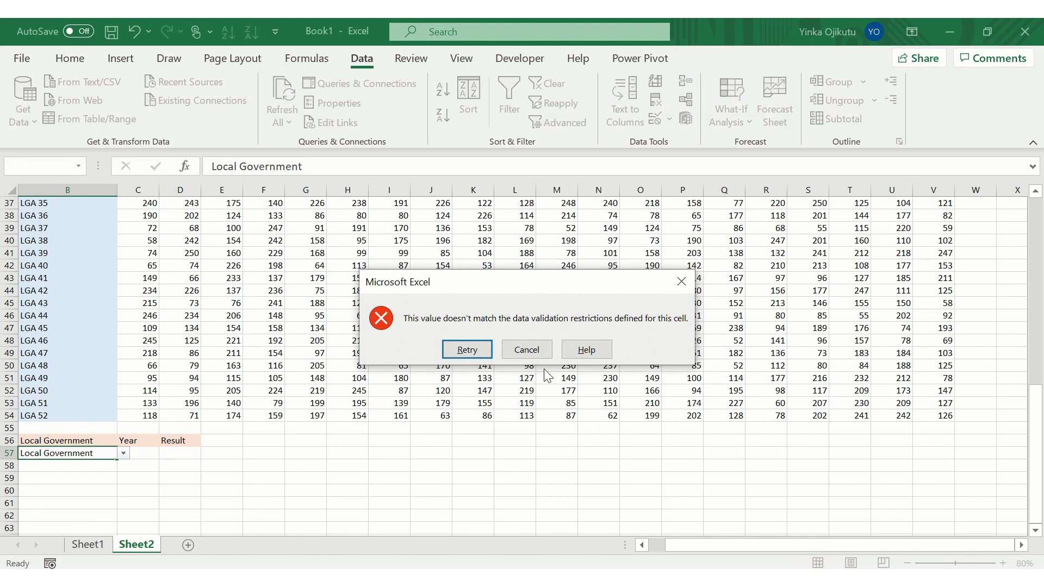
{"action": "left_click", "coordinate": [521, 354]}
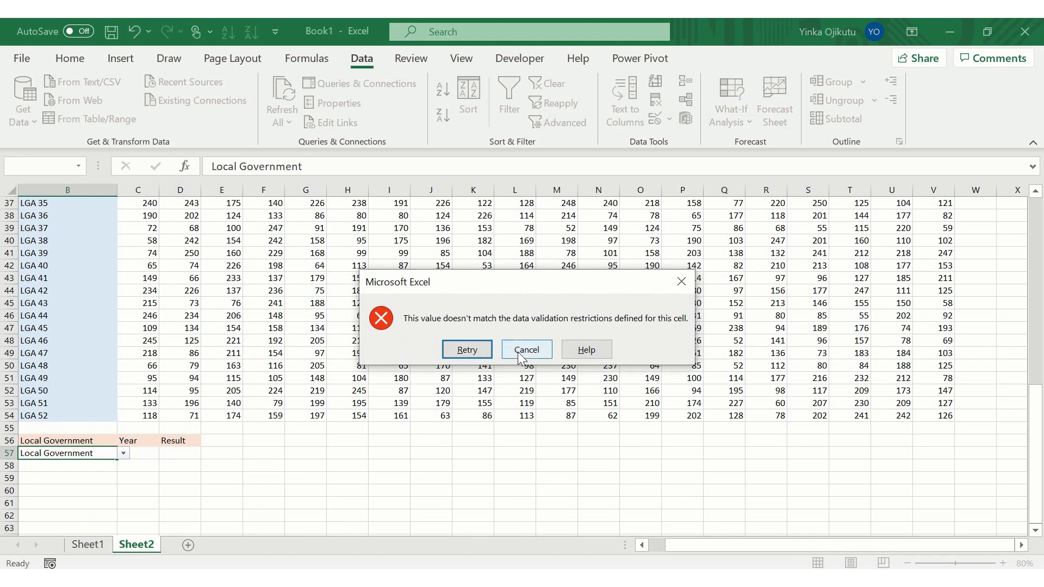
{"action": "left_click", "coordinate": [526, 351]}
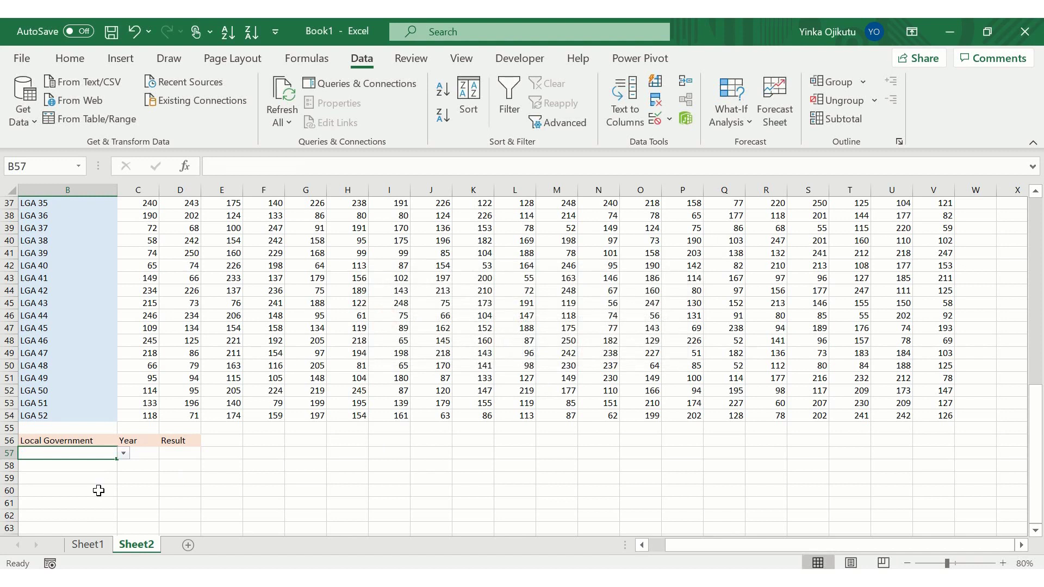
Choose LGA 7 from the dropdown list in cell B57.
{"action": "left_click", "coordinate": [124, 453]}
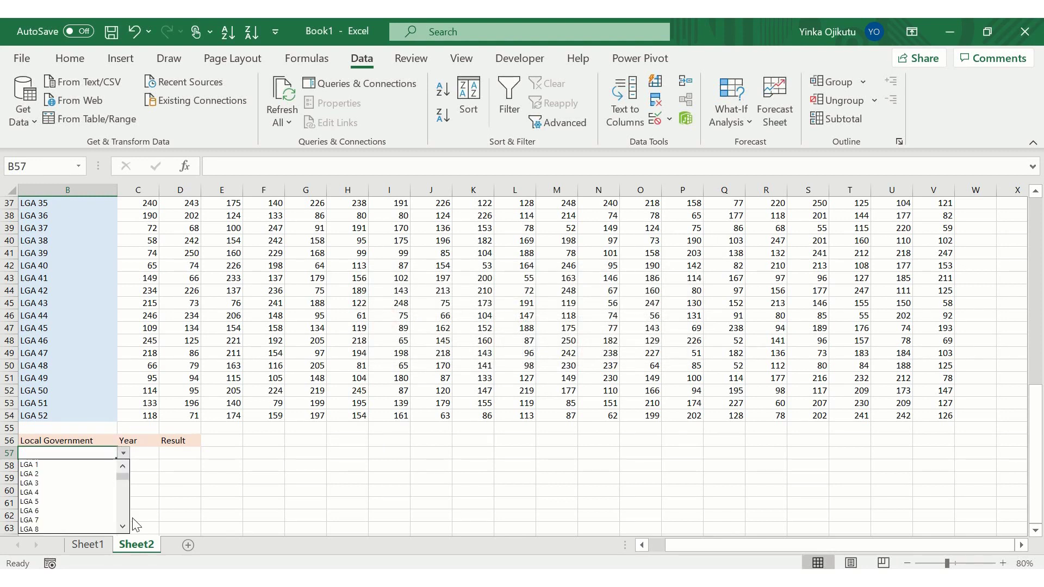
{"action": "left_click", "coordinate": [86, 522]}
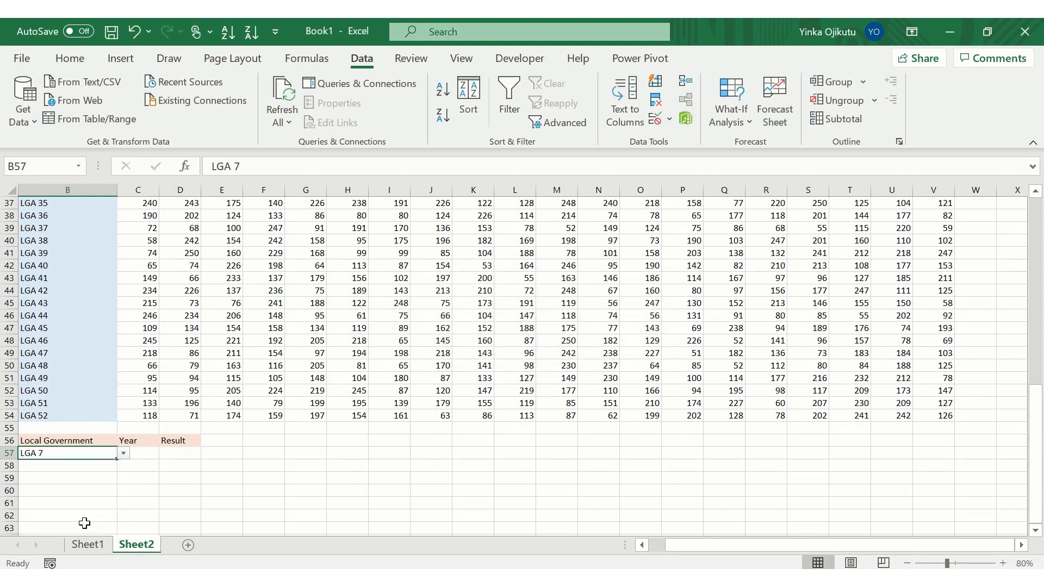
Add list data validation to cell C57 under Year, using the year headers in =$C$2:$V$2 as the source.
{"action": "left_click", "coordinate": [164, 471]}
{"action": "key", "text": "Up"}
{"action": "key", "text": "Left"}
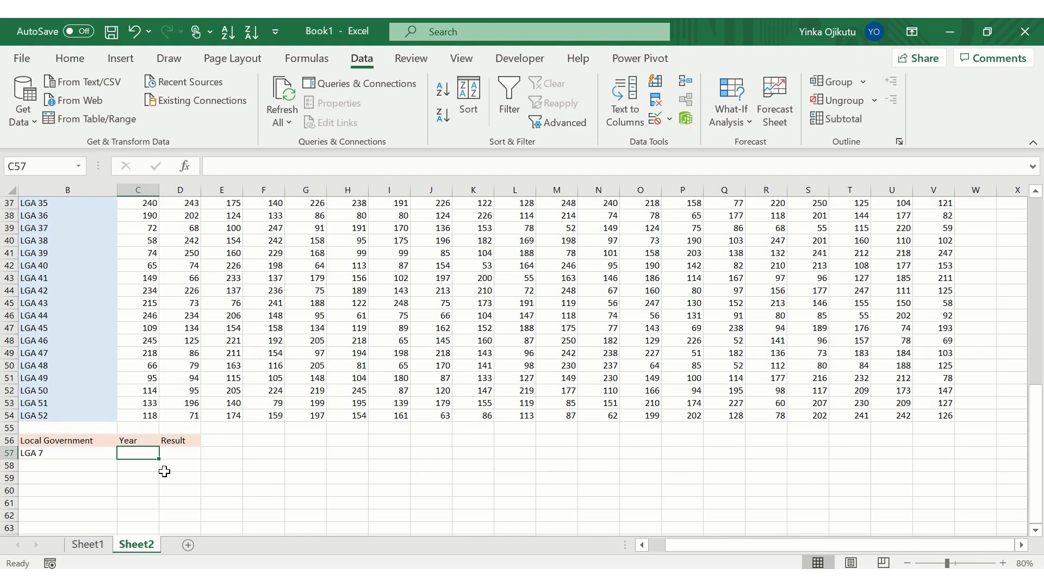
{"action": "left_click", "coordinate": [70, 59]}
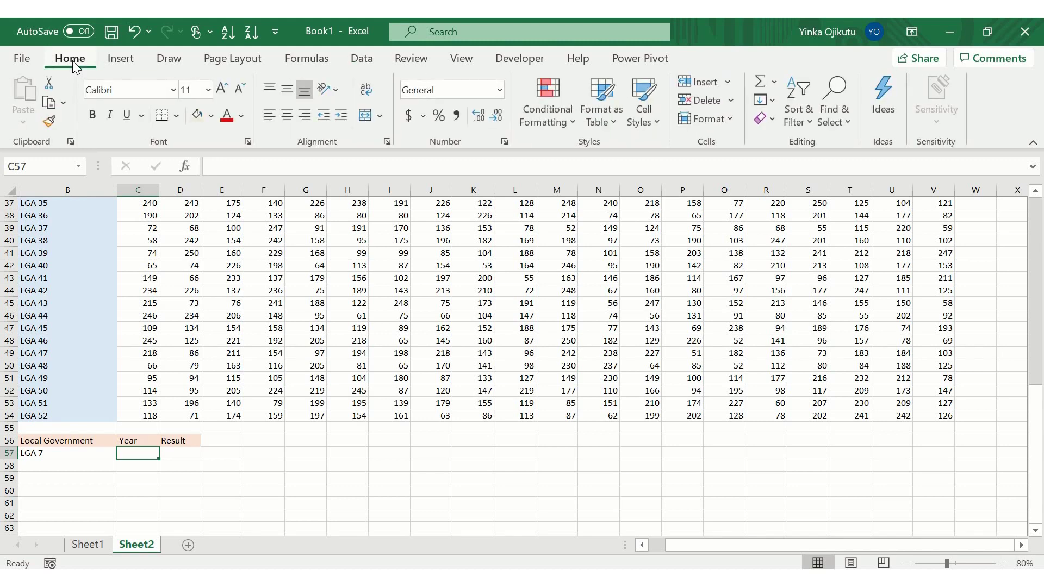
{"action": "key", "text": "alt+a"}
{"action": "key", "text": "v"}
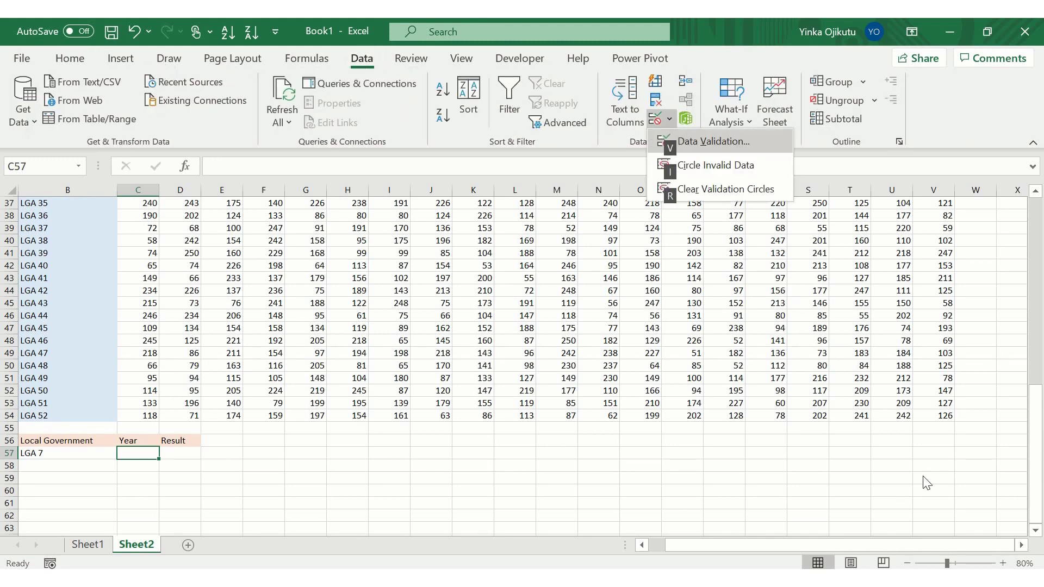
{"action": "key", "text": "v"}
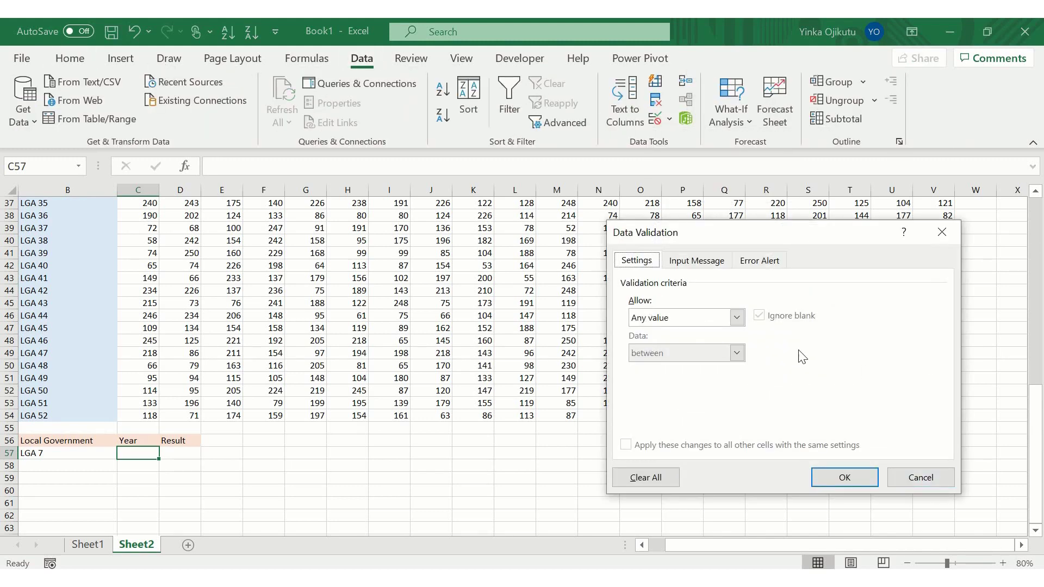
{"action": "left_click", "coordinate": [737, 318]}
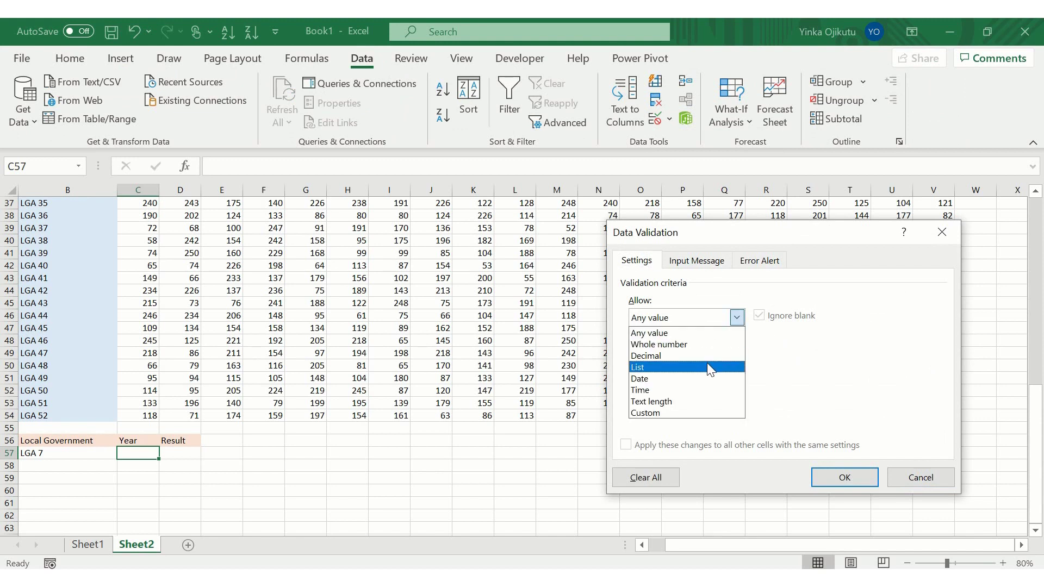
{"action": "left_click", "coordinate": [709, 368]}
{"action": "left_click", "coordinate": [709, 387]}
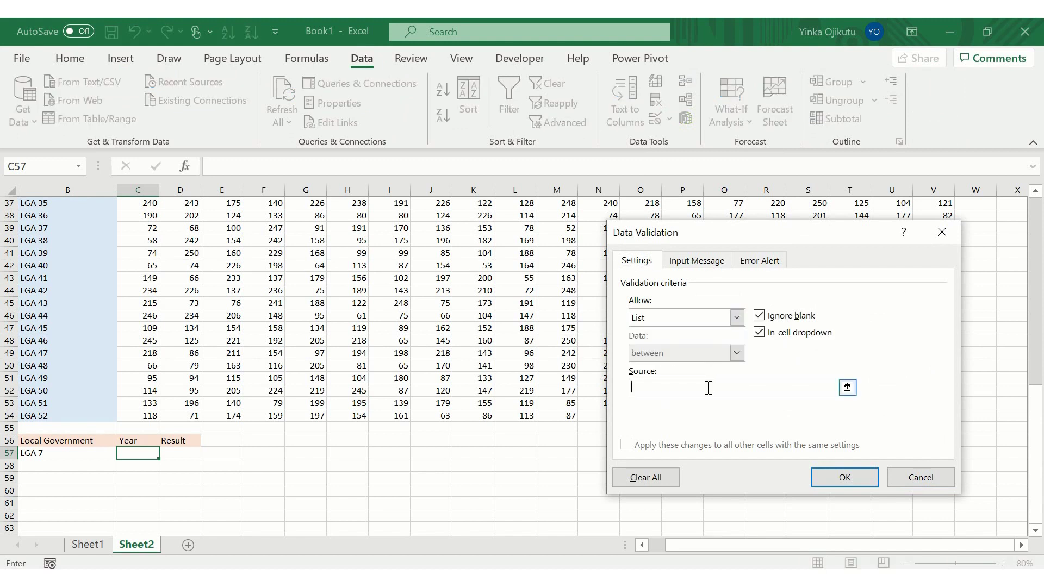
{"action": "left_click_drag", "start_coordinate": [1033, 417], "coordinate": [1036, 217]}
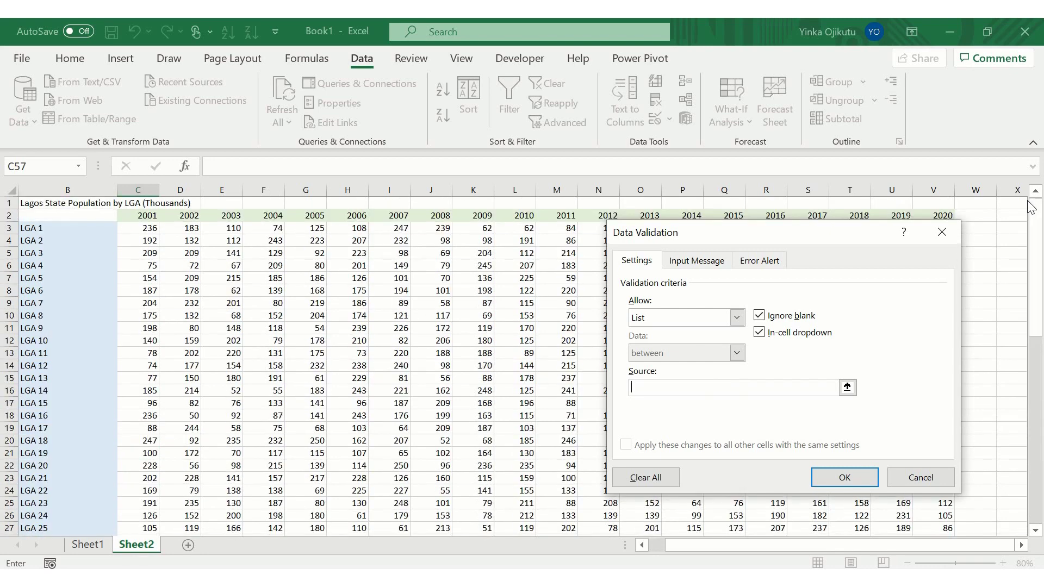
{"action": "left_click", "coordinate": [154, 218]}
{"action": "key", "text": "ctrl+shift+Right"}
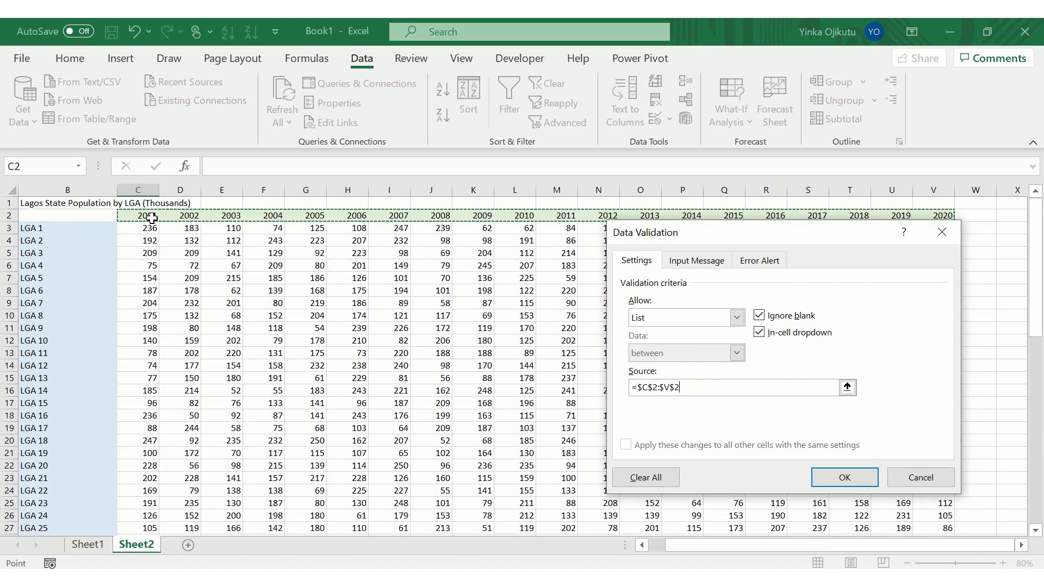
{"action": "left_click", "coordinate": [854, 480]}
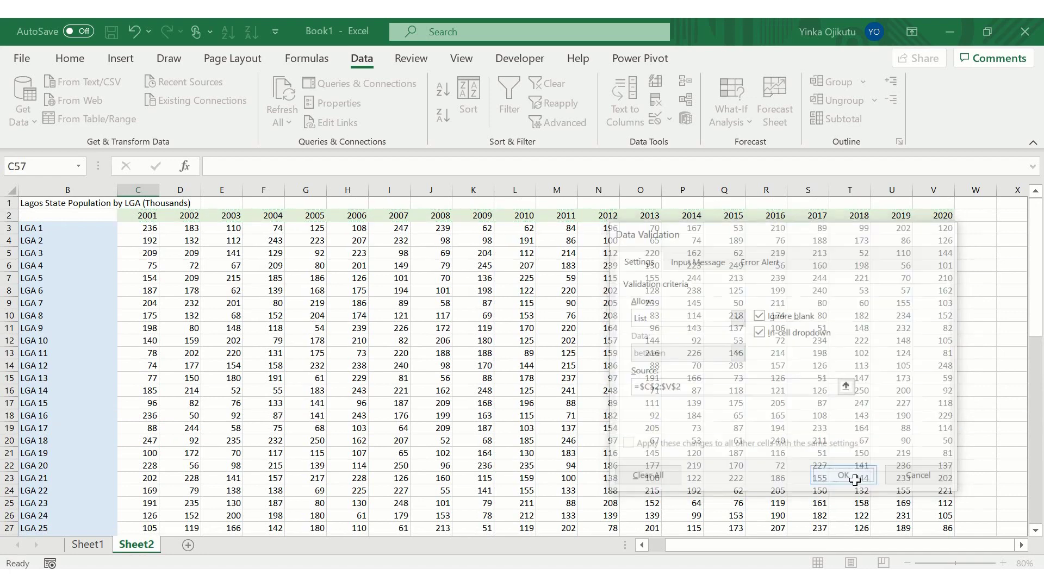
Choose 2004 from the dropdown list in cell C57.
{"action": "left_click_drag", "start_coordinate": [1034, 282], "coordinate": [1026, 506]}
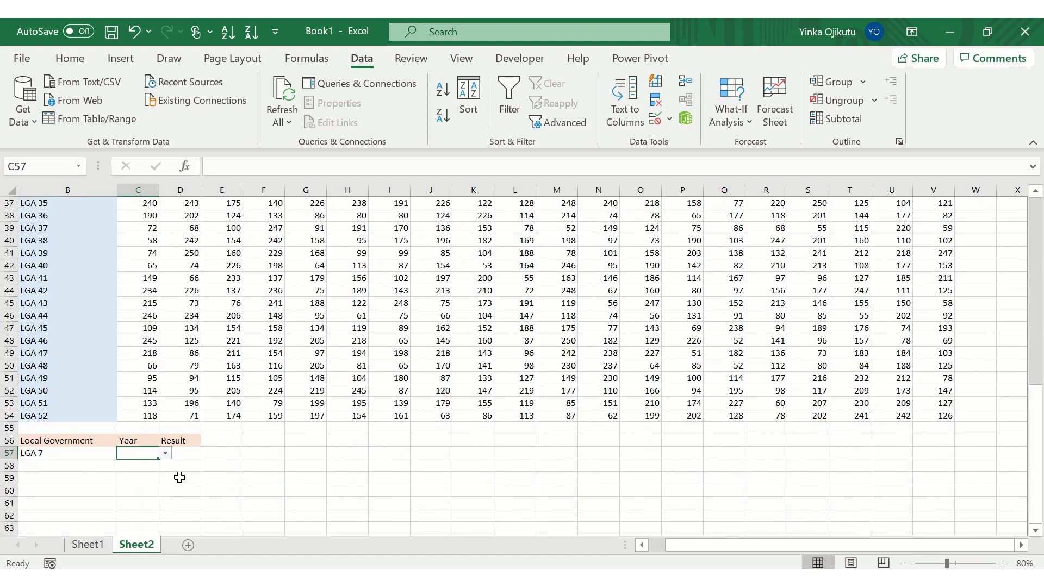
{"action": "left_click", "coordinate": [165, 453]}
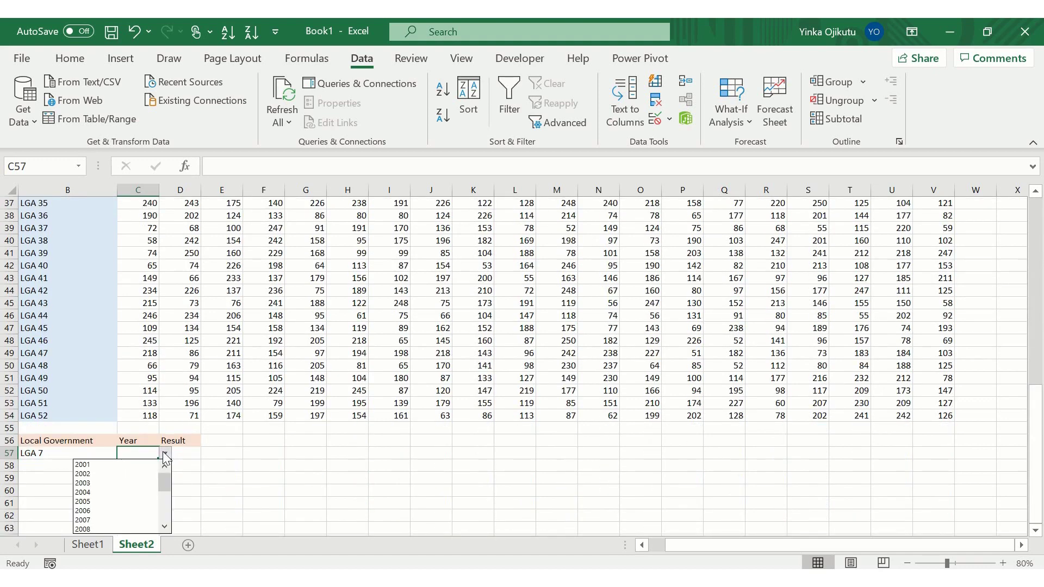
{"action": "left_click", "coordinate": [133, 493]}
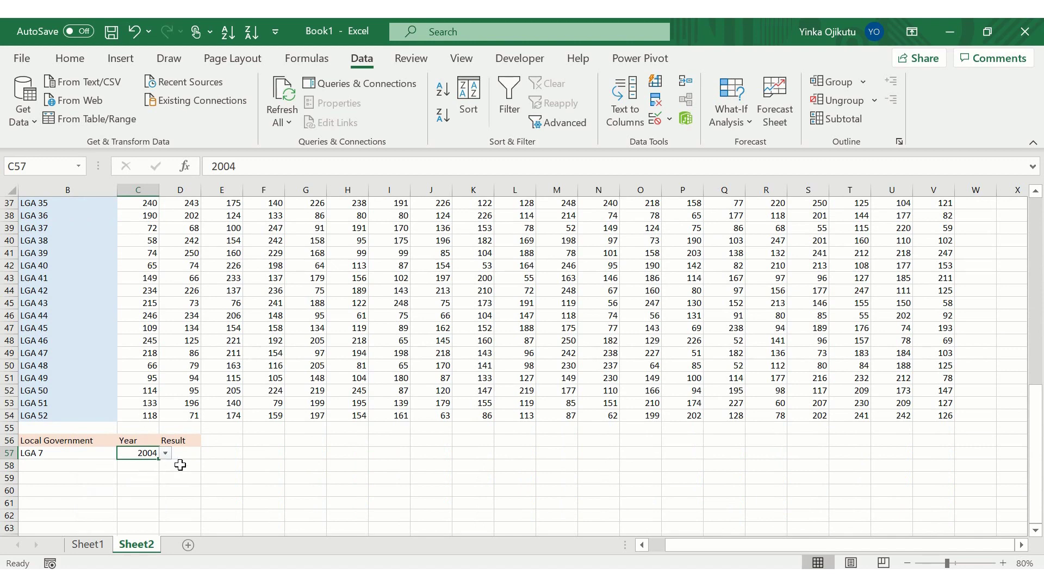
Right-align the Year and Result headers in C56:D56.
{"action": "key", "text": "Right"}
{"action": "key", "text": "Up"}
{"action": "key", "text": "Left"}
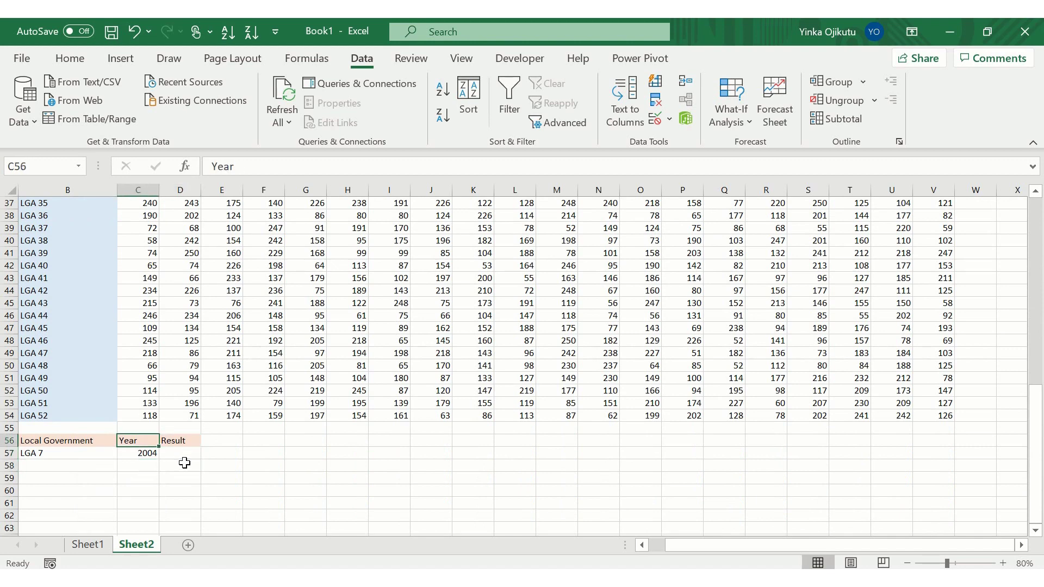
{"action": "key", "text": "shift+Right"}
{"action": "key", "text": "alt+h"}
{"action": "key", "text": "a"}
{"action": "key", "text": "r"}
{"action": "key", "text": "Down"}
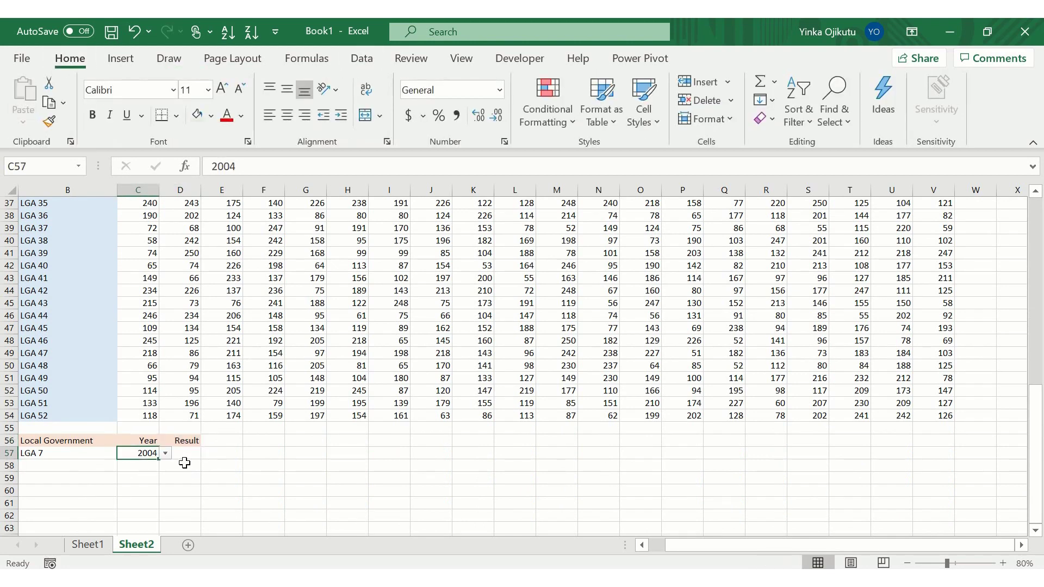
Start an INDEX formula in cell D57 under Result and open its function arguments with the array,row_num,column_num form.
{"action": "key", "text": "Right"}
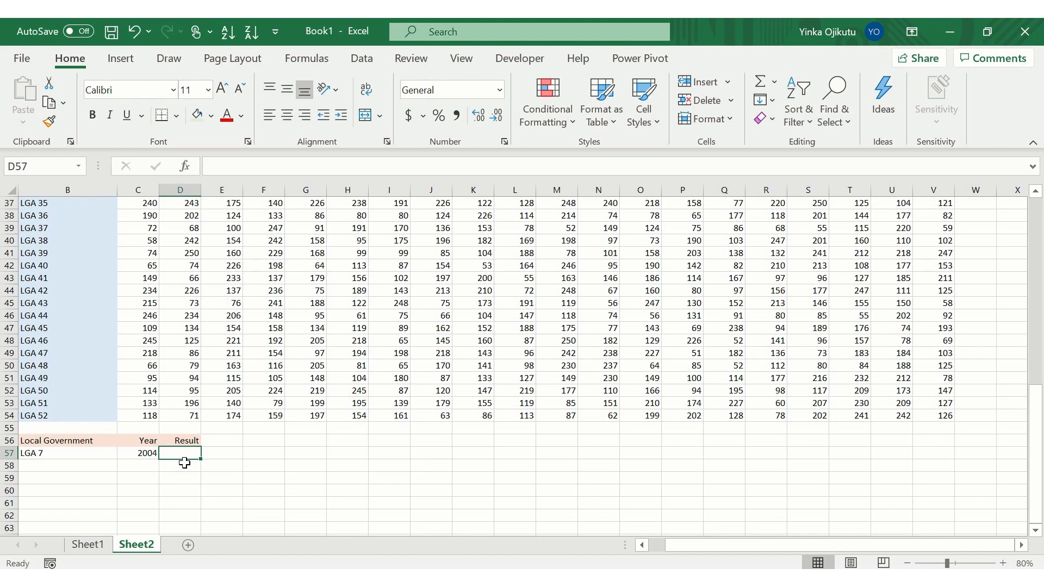
{"action": "type", "text": "="}
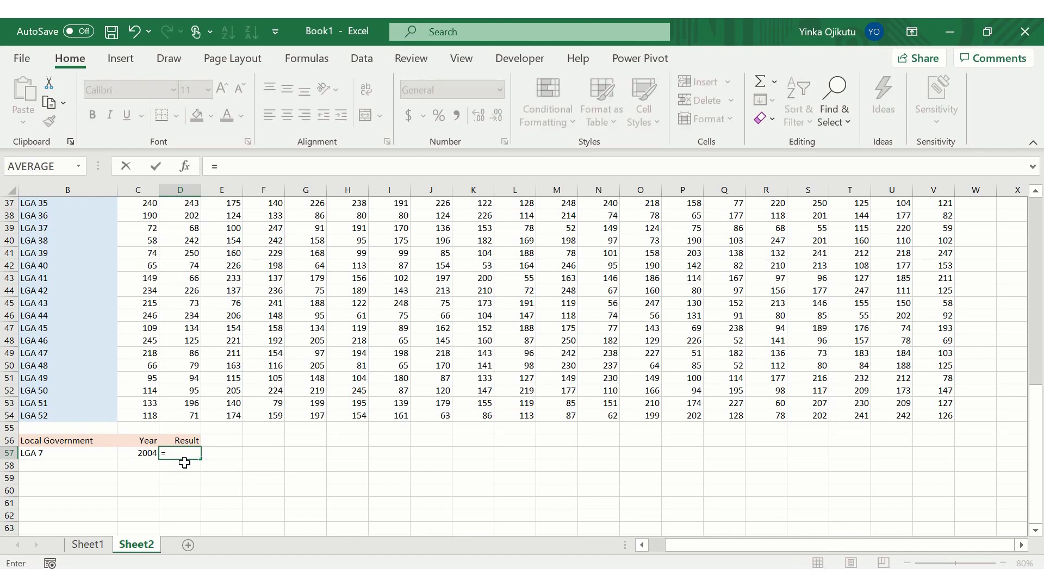
{"action": "type", "text": "in"}
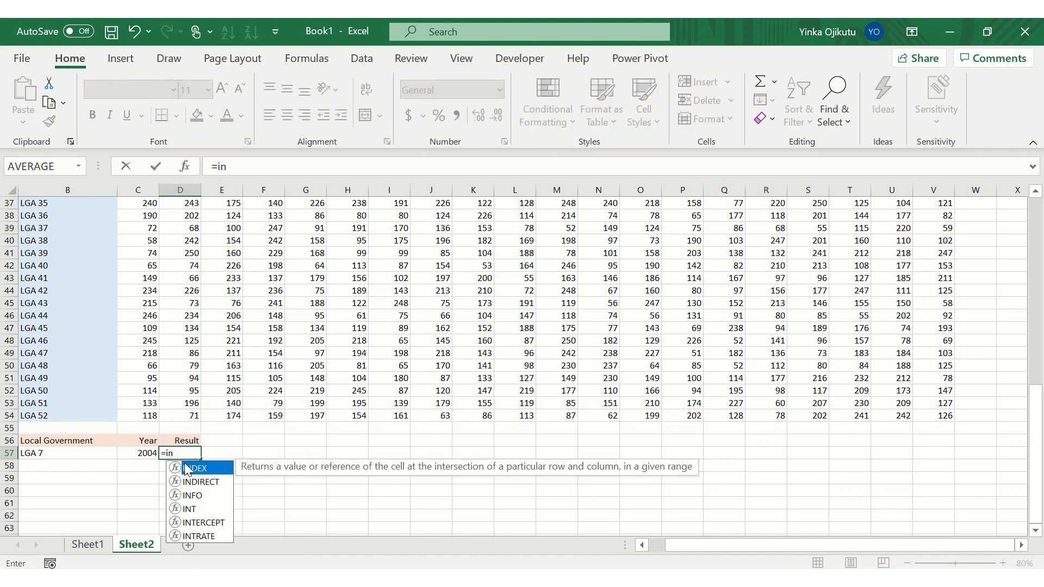
{"action": "double_click", "coordinate": [188, 469]}
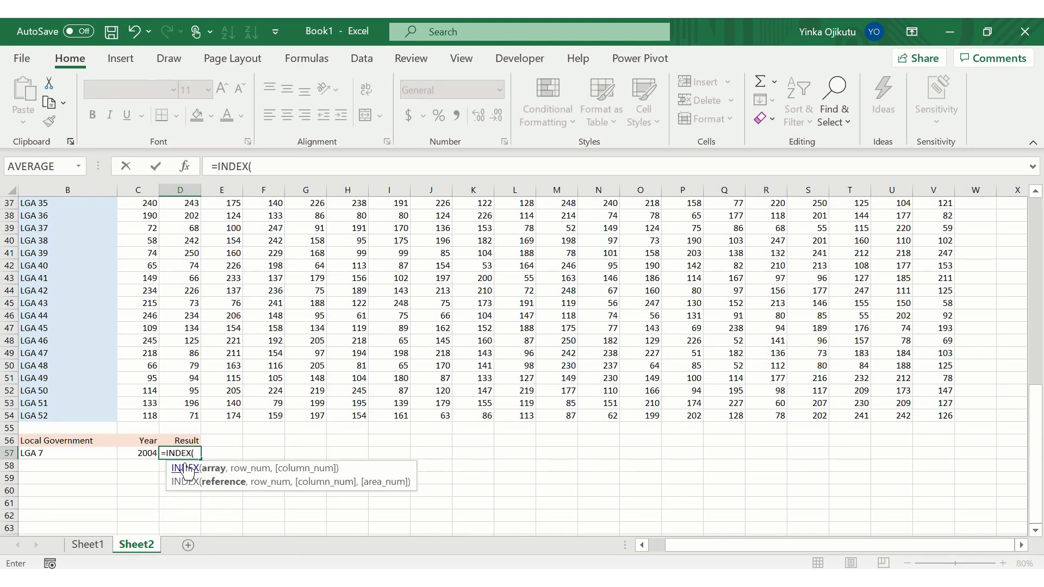
{"action": "key", "text": "ctrl+a"}
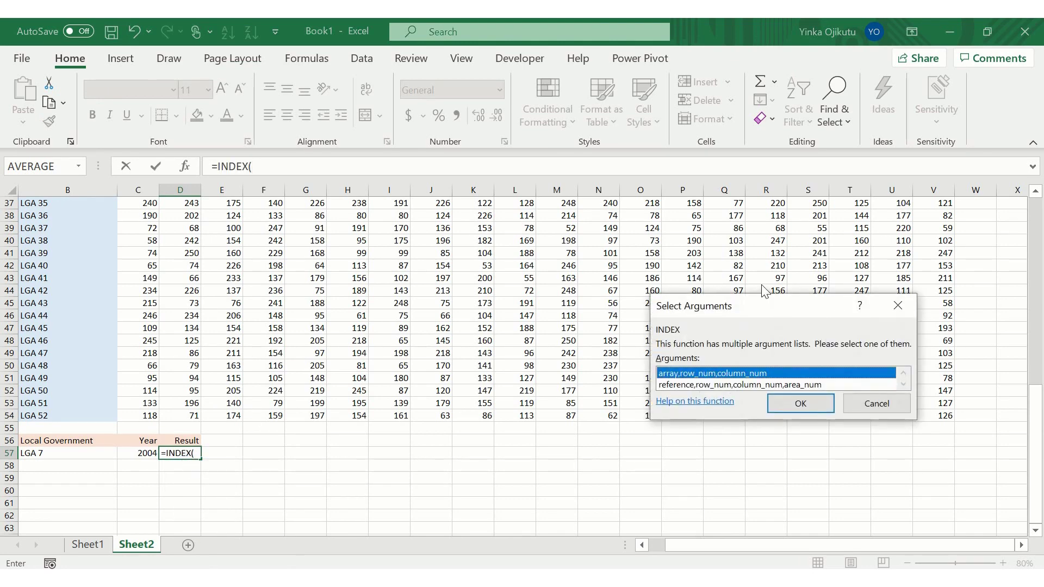
{"action": "left_click", "coordinate": [800, 403]}
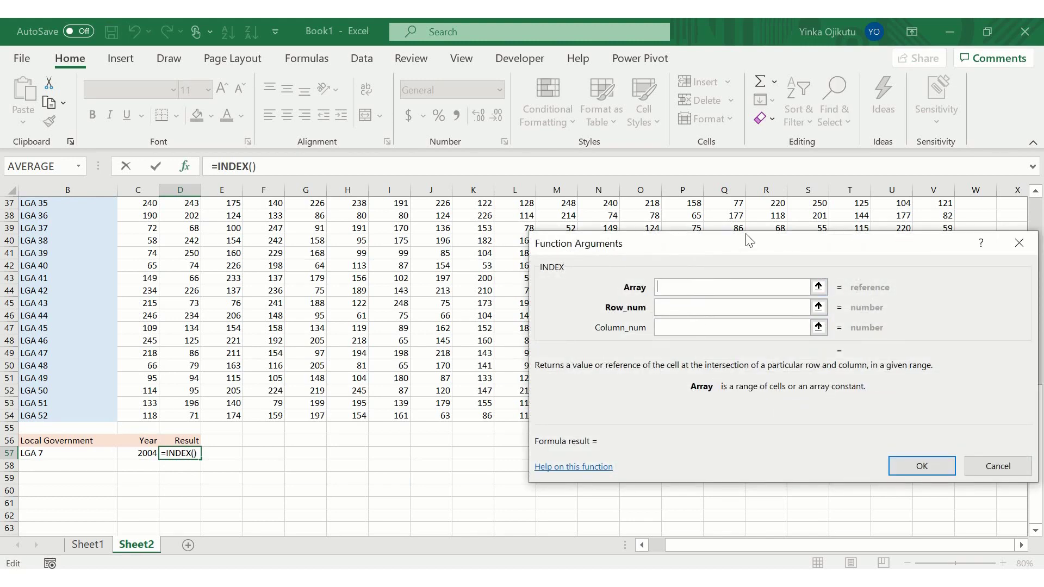
Set the INDEX Array argument to the population figures in C3:V54.
{"action": "left_click_drag", "start_coordinate": [851, 243], "coordinate": [788, 299]}
{"action": "left_click_drag", "start_coordinate": [1036, 413], "coordinate": [1036, 229]}
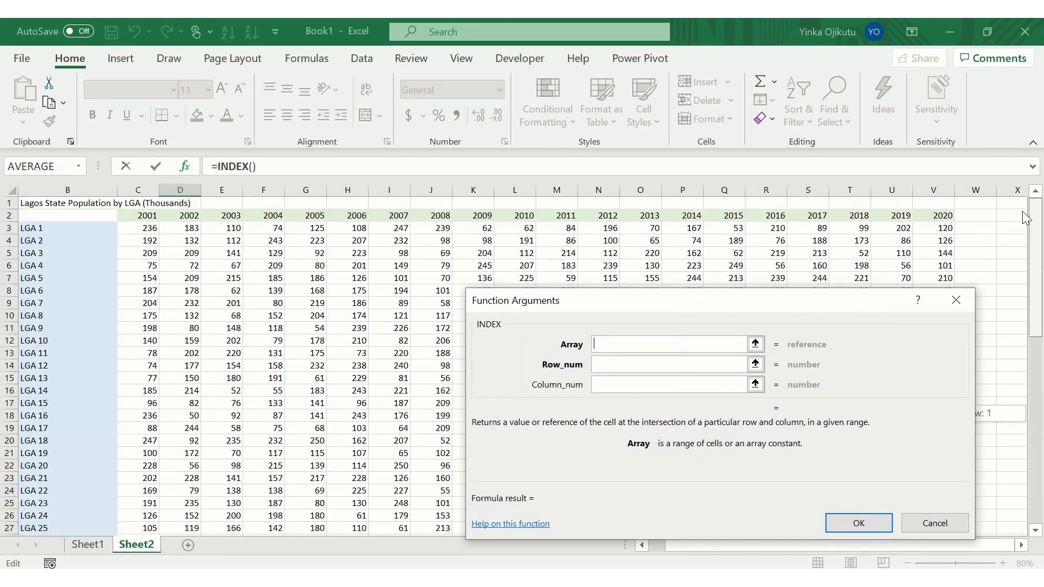
{"action": "left_click", "coordinate": [136, 224]}
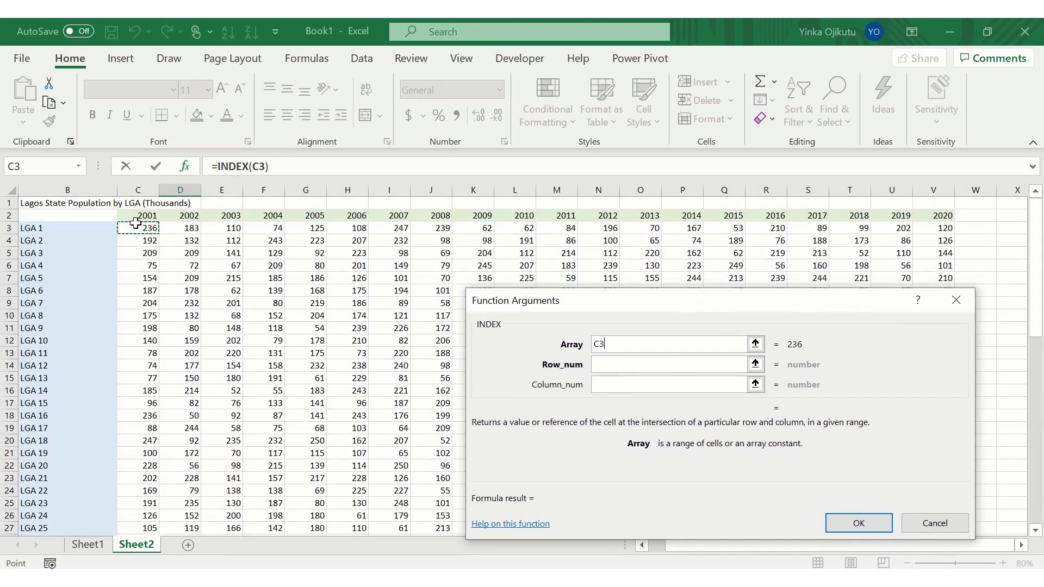
{"action": "key", "text": "ctrl+shift+End"}
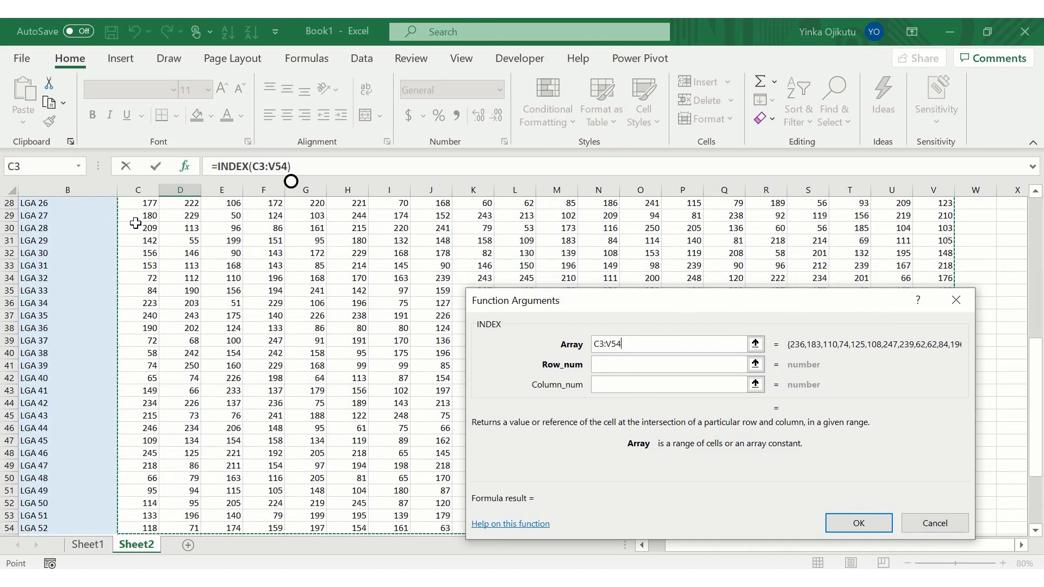
{"action": "scroll", "coordinate": [599, 264], "scroll_direction": "down", "scroll_amount": 3}
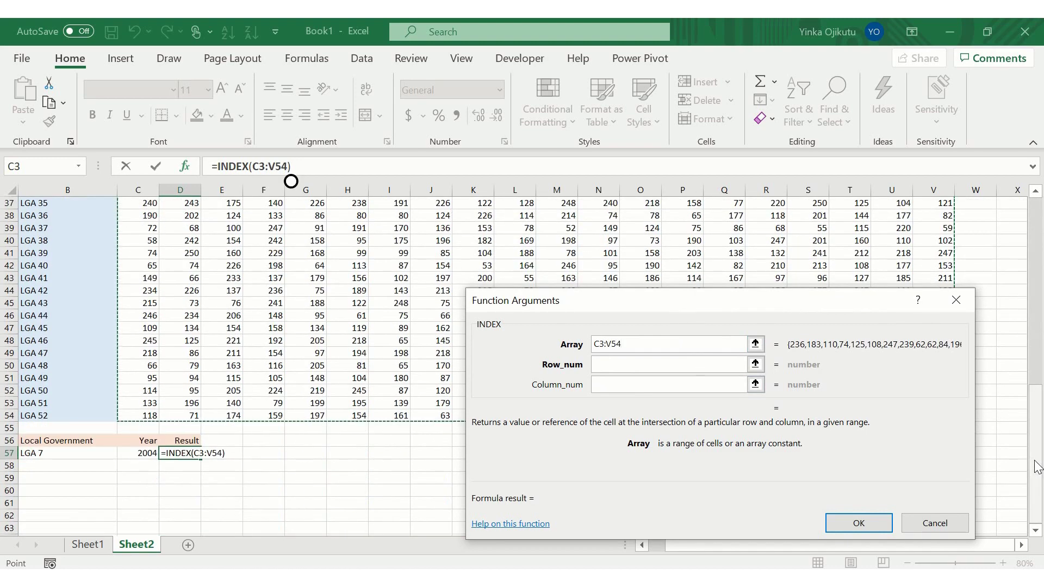
Nest an empty match() function in the INDEX Row_num argument and switch to the MATCH function arguments.
{"action": "left_click", "coordinate": [630, 364]}
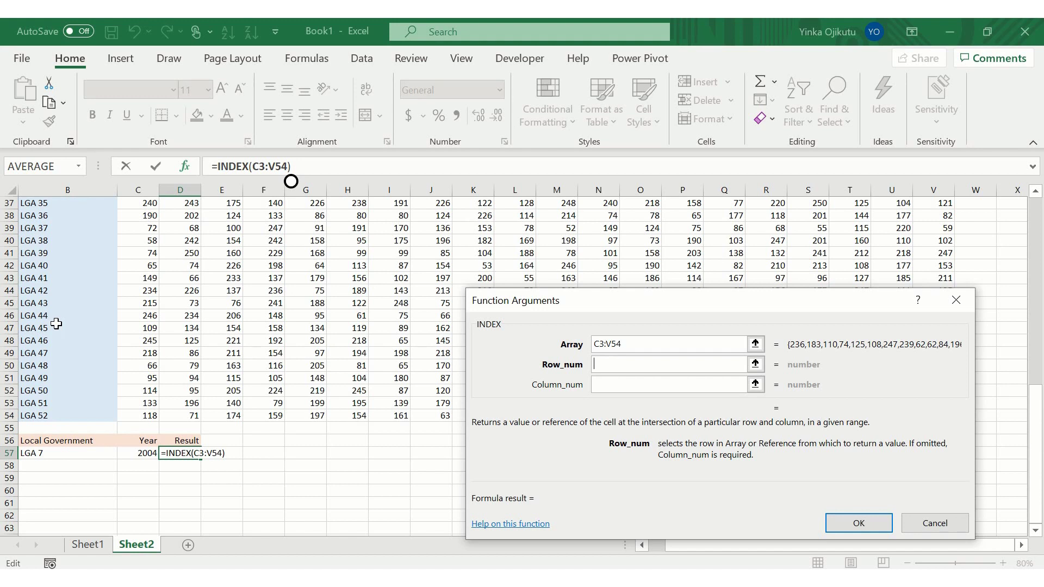
{"action": "type", "text": "ma"}
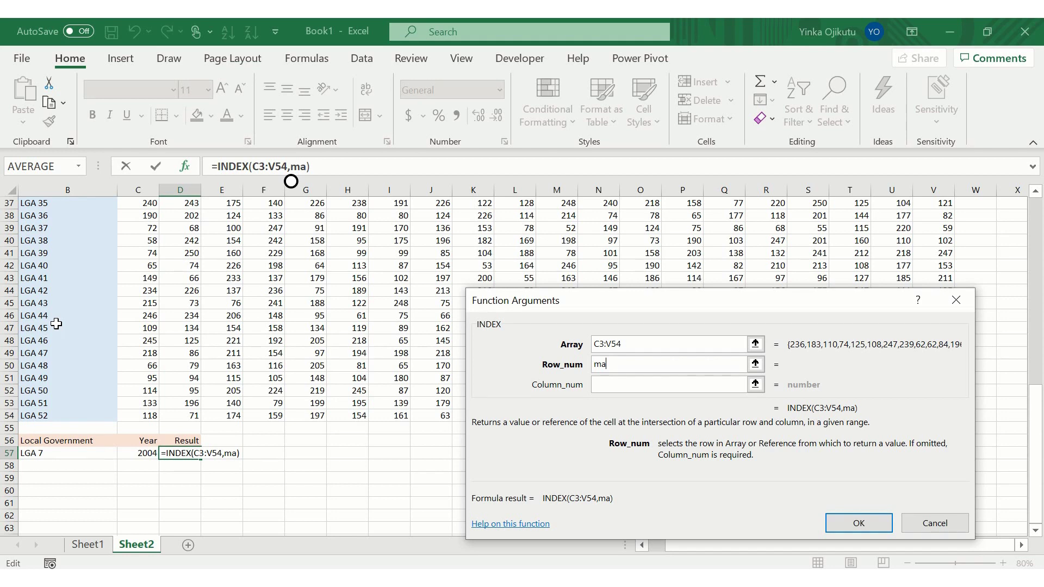
{"action": "type", "text": "tch("}
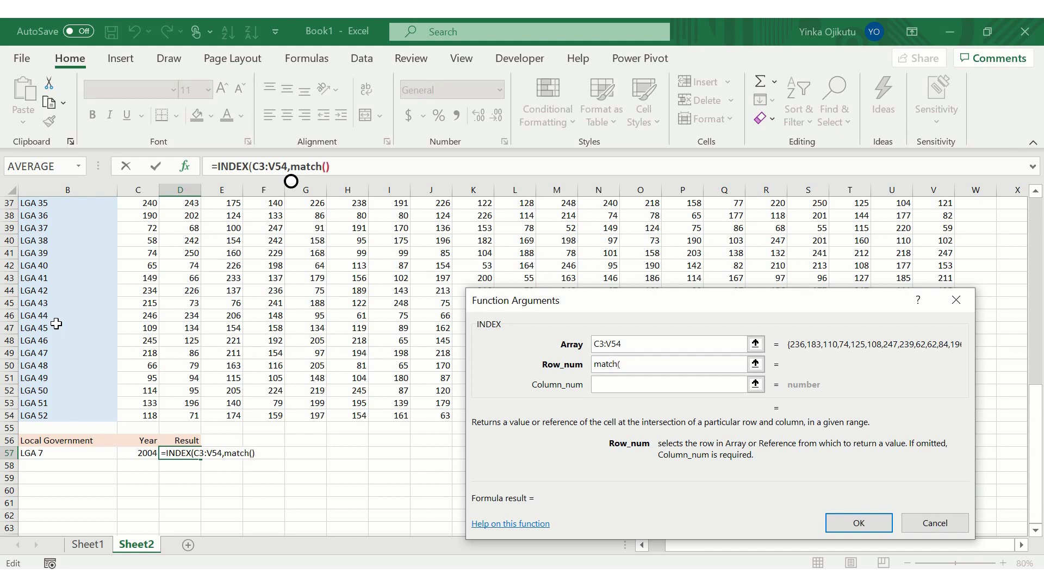
{"action": "type", "text": ")"}
{"action": "left_click", "coordinate": [328, 168]}
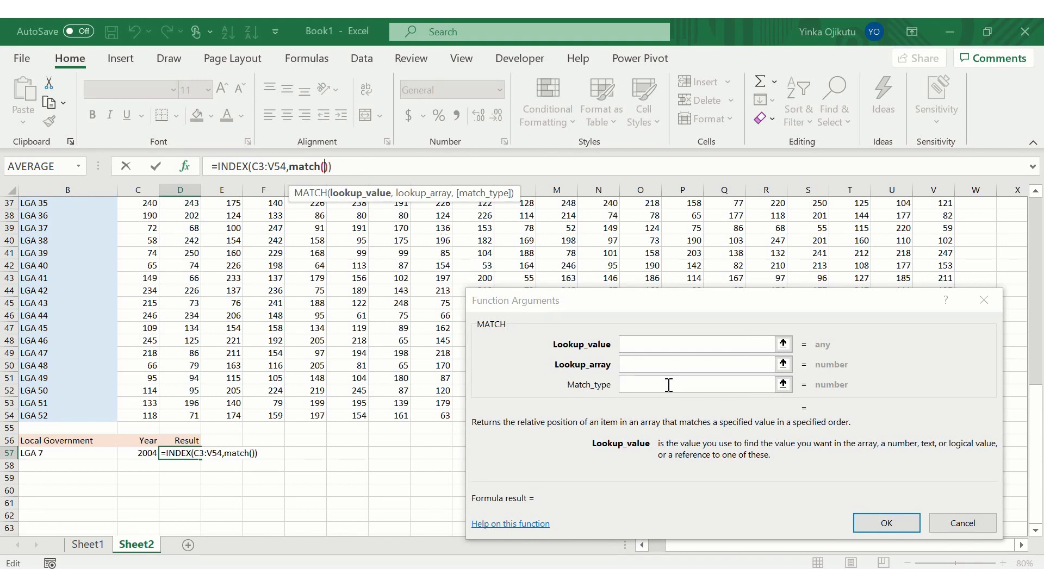
Review the outer INDEX arguments, return to the nested MATCH, and set its Lookup_value to the chosen local government in B57.
{"action": "left_click", "coordinate": [662, 347]}
{"action": "left_click", "coordinate": [663, 347]}
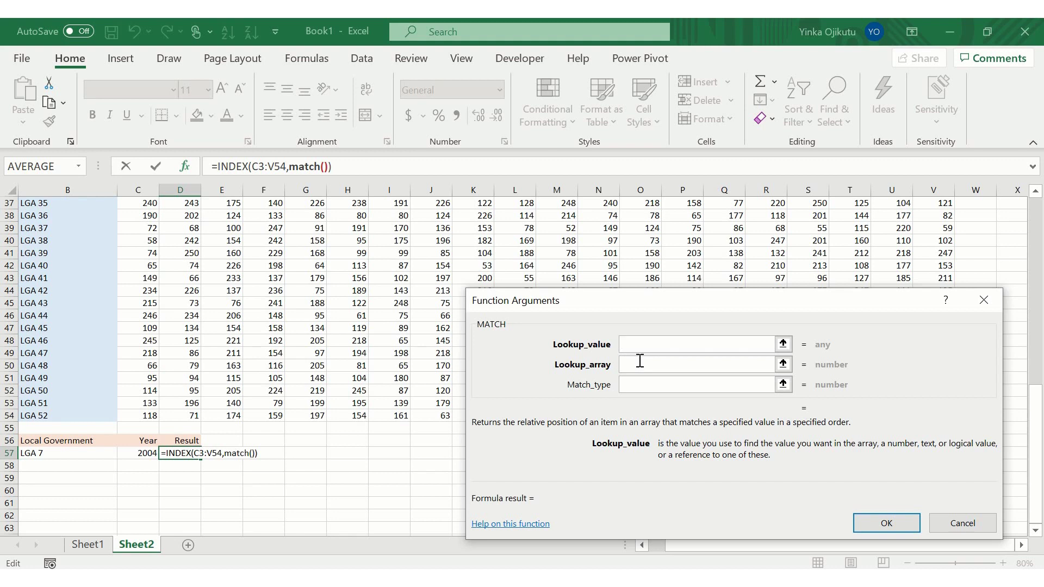
{"action": "left_click", "coordinate": [228, 165]}
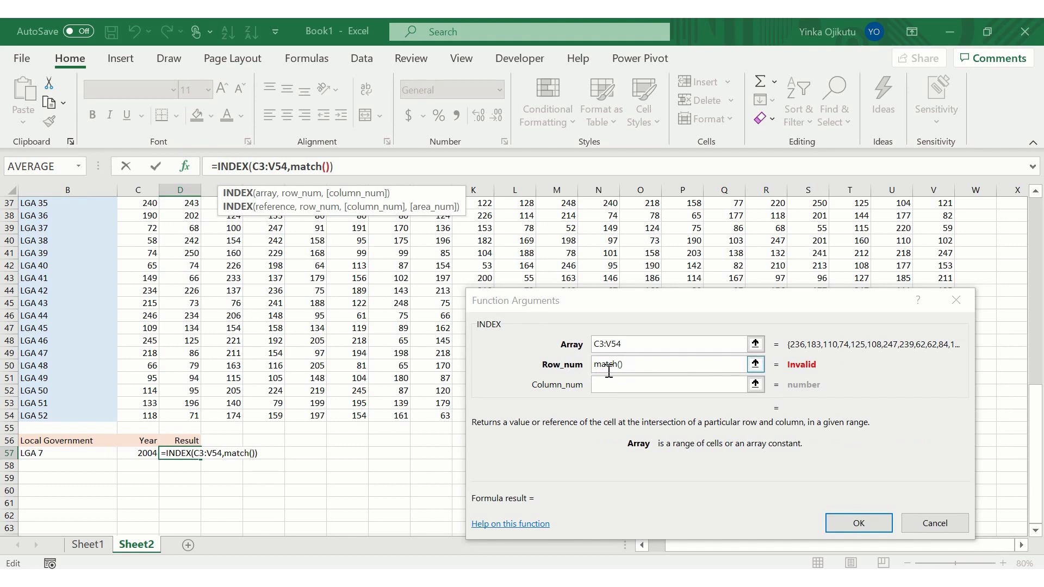
{"action": "left_click", "coordinate": [326, 168]}
{"action": "left_click", "coordinate": [641, 345]}
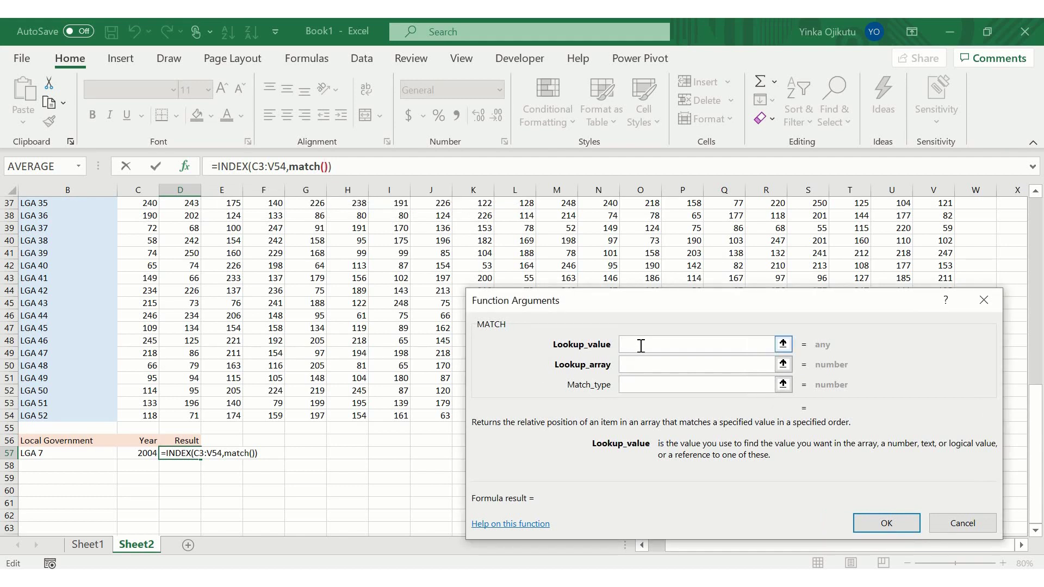
{"action": "left_click", "coordinate": [49, 453]}
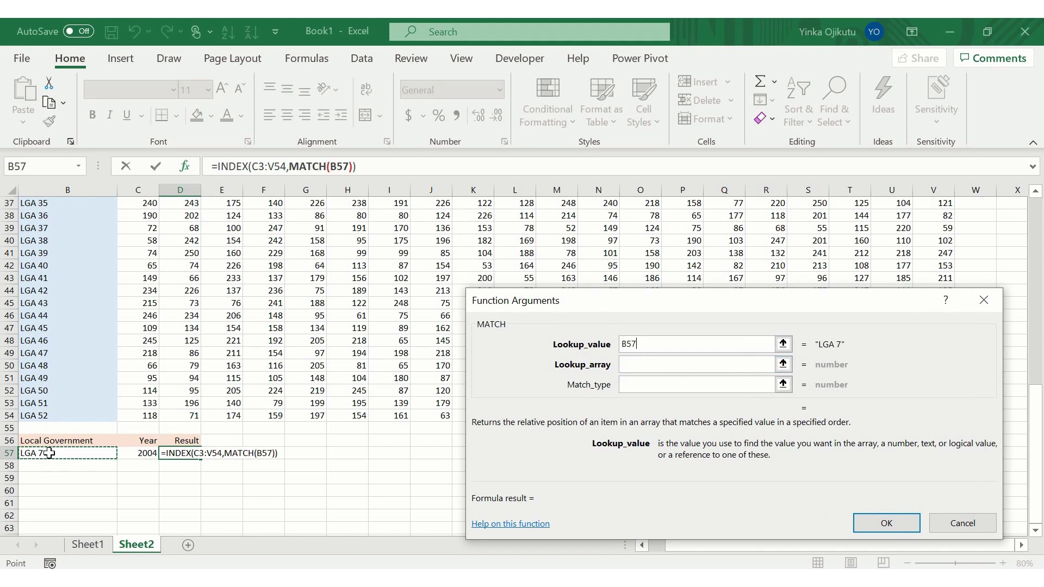
Set the nested row MATCH's Lookup_array to the LGA names in B3:B54 and its Match_type to 0.
{"action": "left_click", "coordinate": [639, 368]}
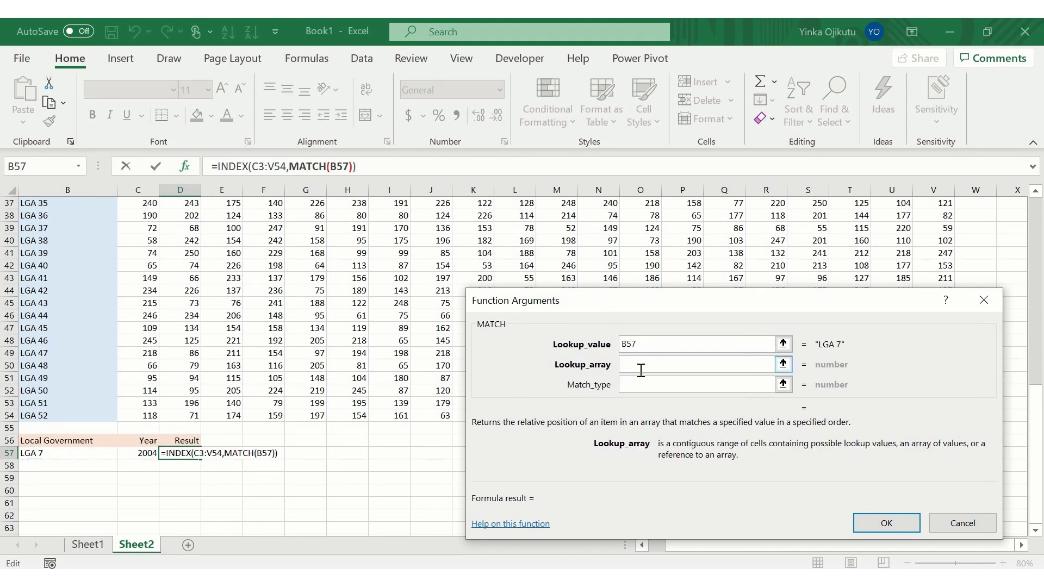
{"action": "left_click_drag", "start_coordinate": [1042, 410], "coordinate": [1038, 235]}
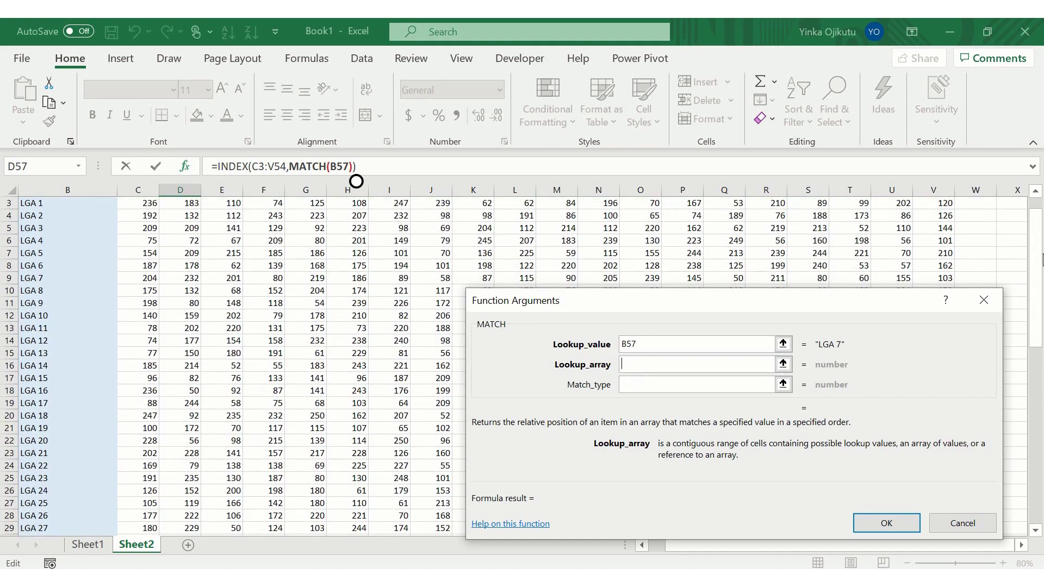
{"action": "mouse_move", "coordinate": [1037, 214]}
{"action": "left_mouse_down"}
{"action": "mouse_move", "coordinate": [1037, 226]}
{"action": "mouse_move", "coordinate": [1036, 217]}
{"action": "left_mouse_up"}
{"action": "left_click", "coordinate": [81, 232]}
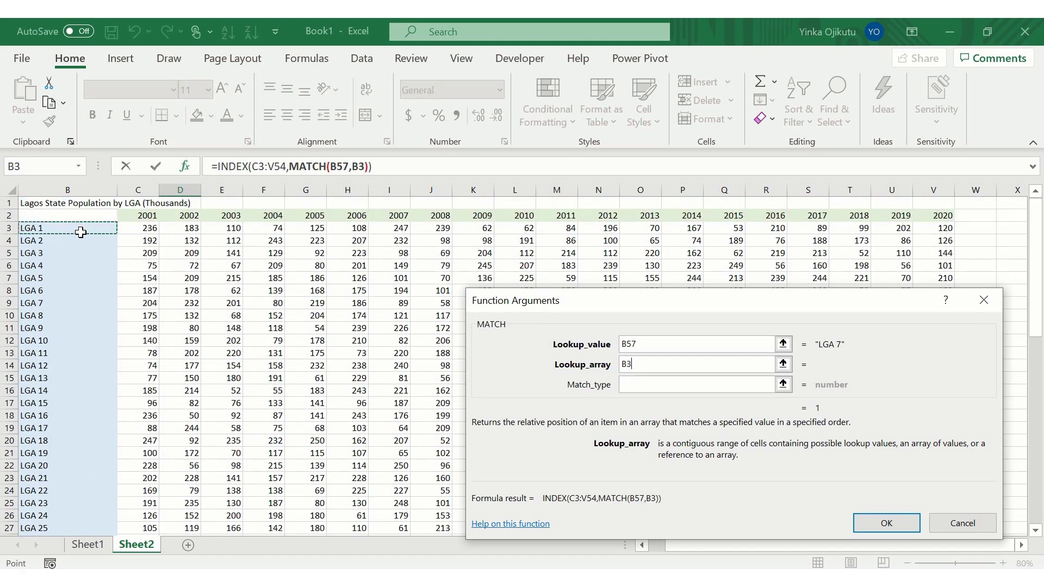
{"action": "key", "text": "ctrl+shift+Down"}
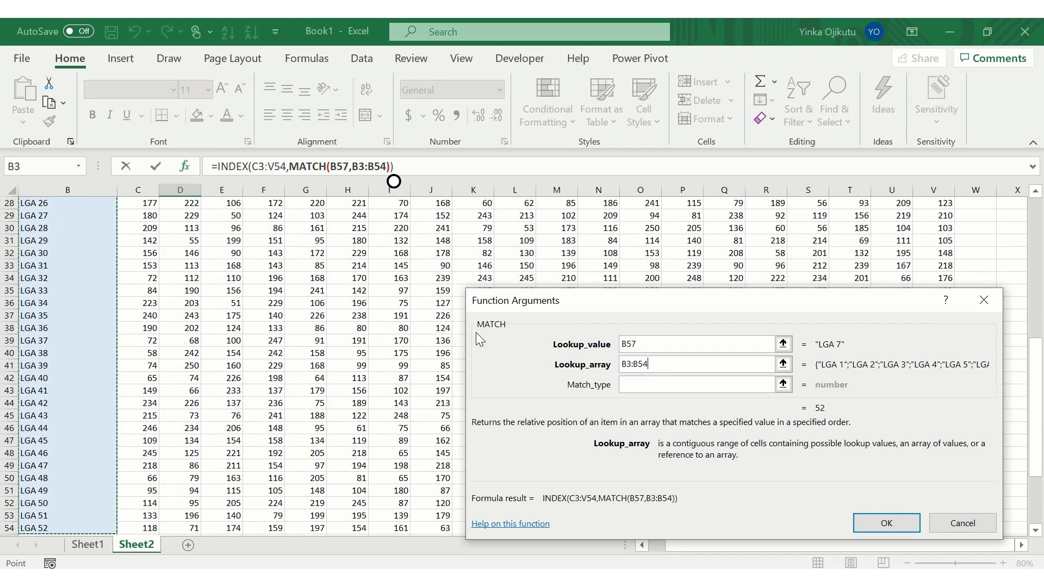
{"action": "left_click", "coordinate": [633, 386]}
{"action": "type", "text": "0"}
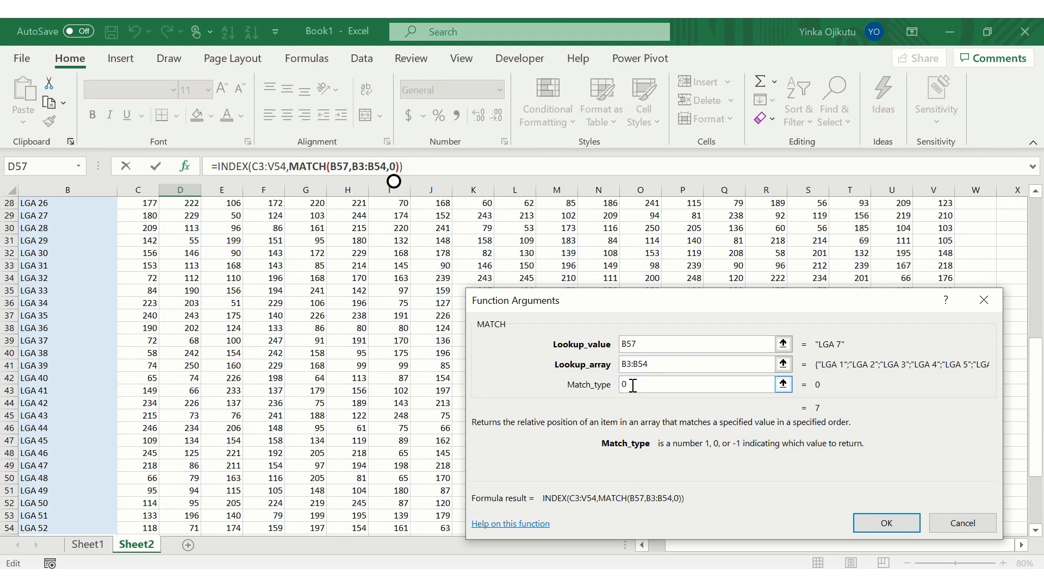
Return to the outer INDEX arguments, nest an empty match() in Column_num, and switch to that MATCH's function arguments.
{"action": "left_click", "coordinate": [241, 168]}
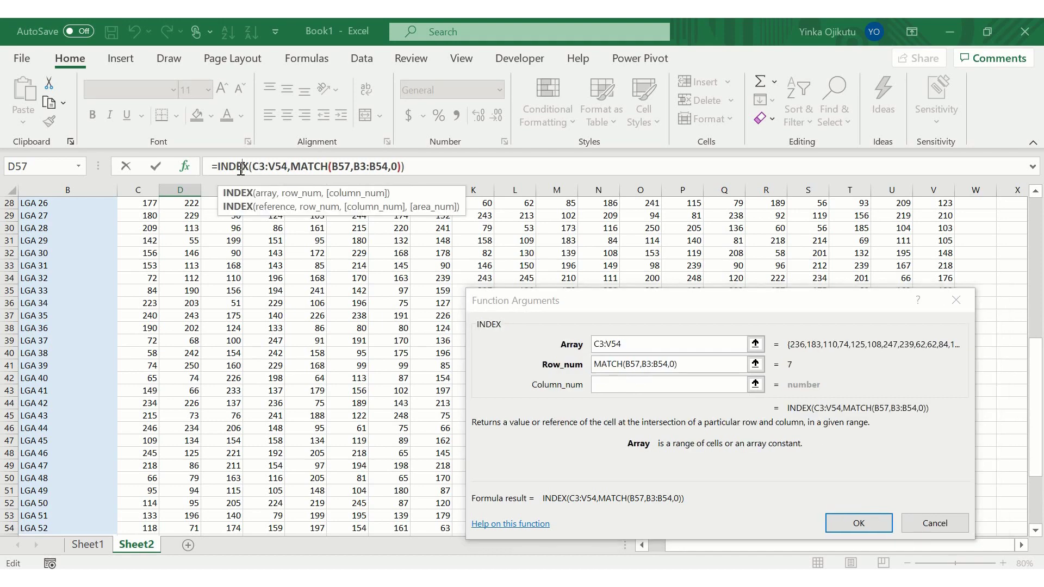
{"action": "left_click", "coordinate": [645, 385]}
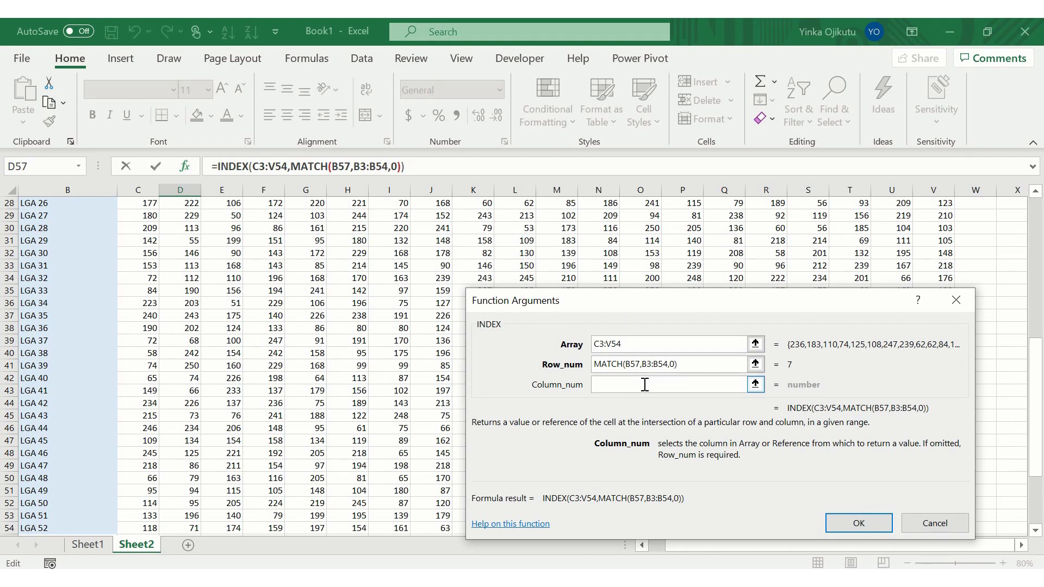
{"action": "type", "text": "mat"}
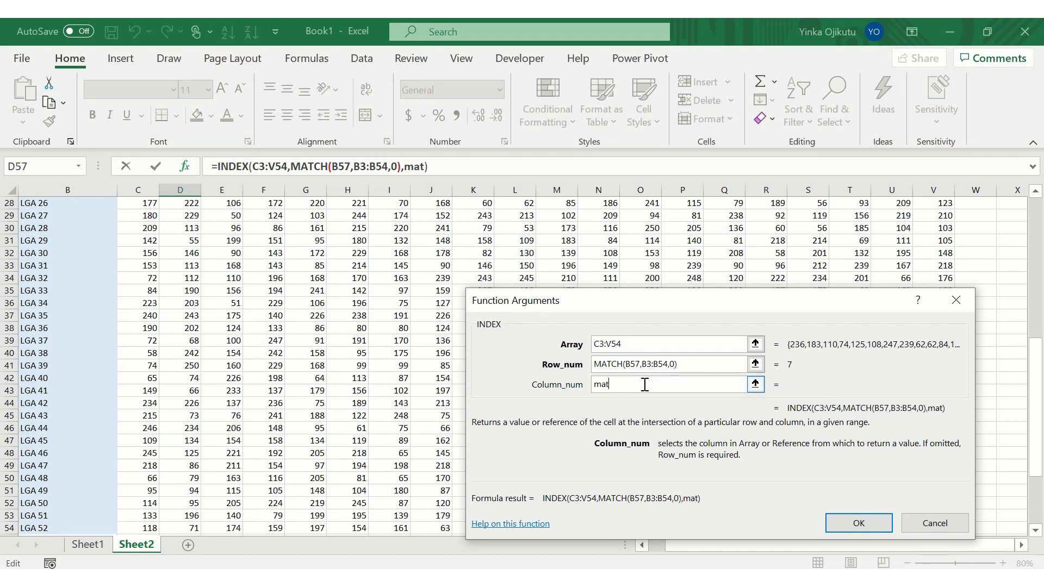
{"action": "type", "text": "ch()"}
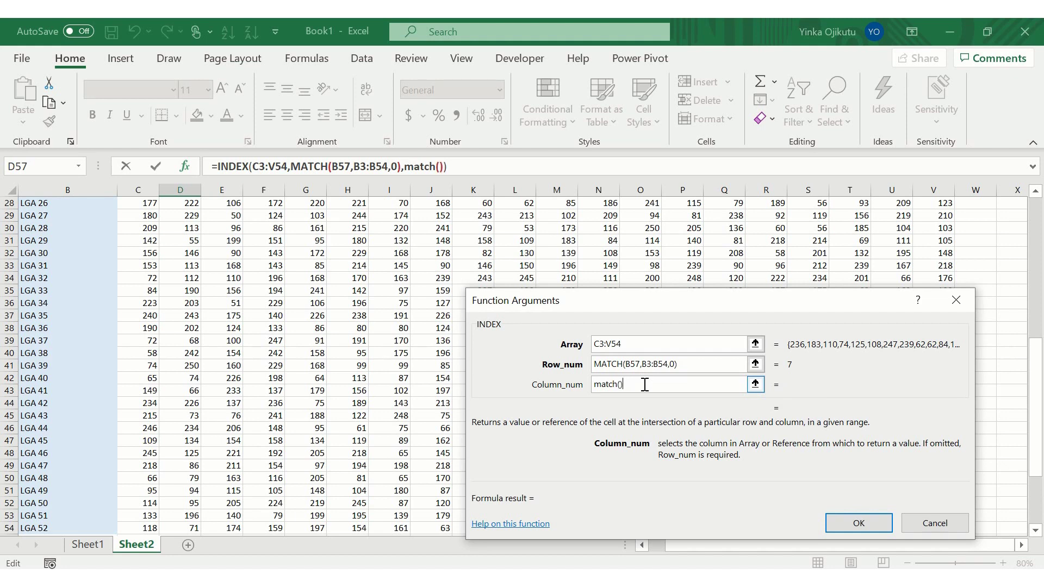
{"action": "left_click", "coordinate": [440, 166]}
{"action": "left_click", "coordinate": [439, 166]}
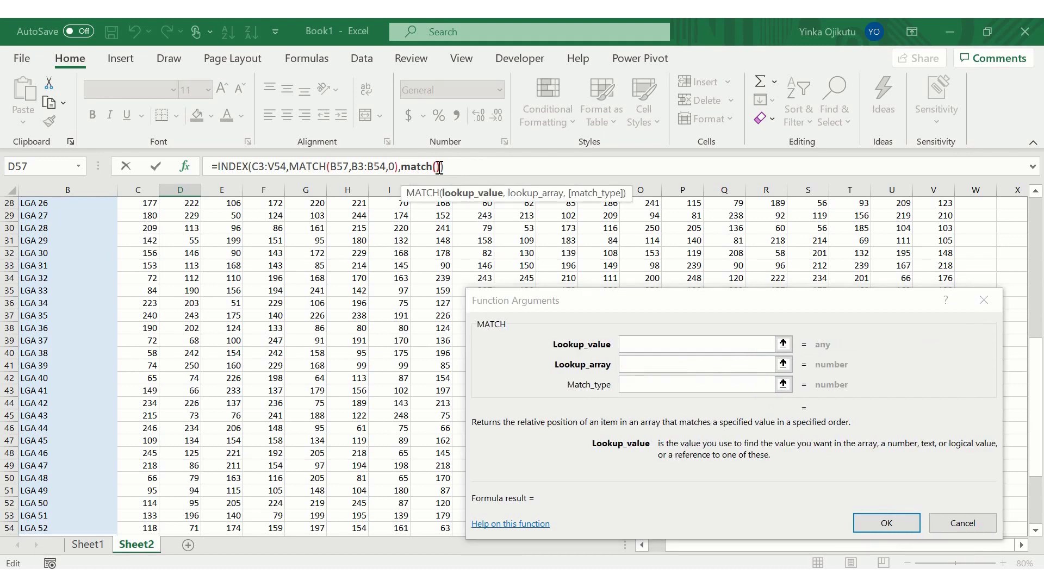
Set the column MATCH's Lookup_value to the chosen year in C57.
{"action": "left_click", "coordinate": [676, 345]}
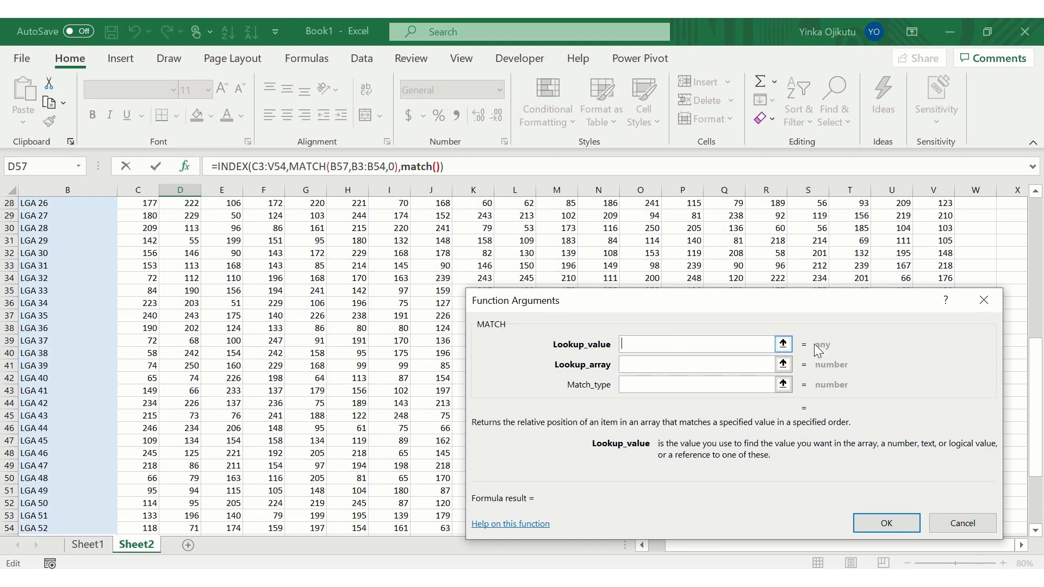
{"action": "left_click_drag", "start_coordinate": [1039, 458], "coordinate": [1041, 503]}
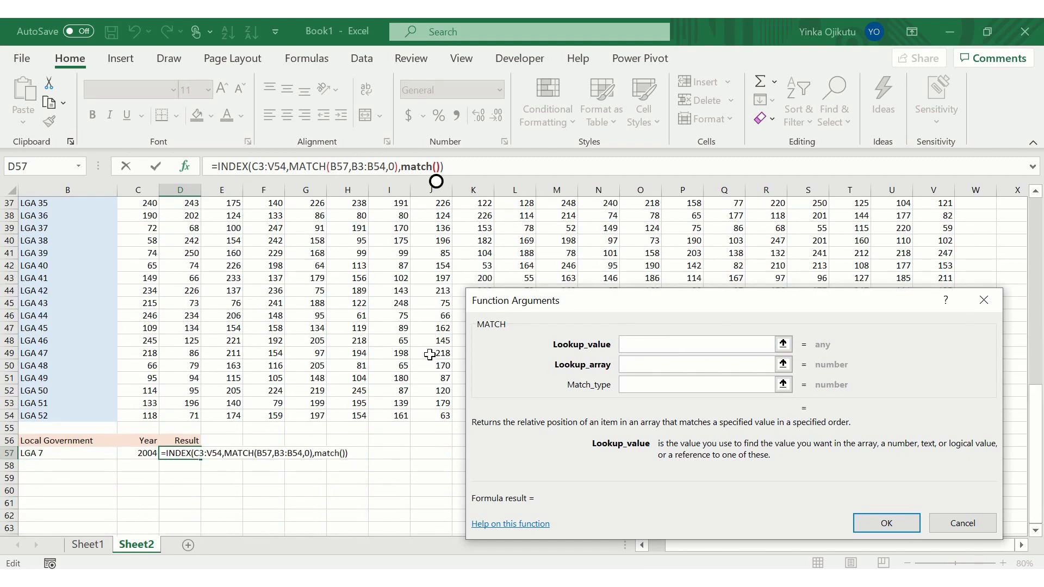
{"action": "left_click", "coordinate": [146, 453]}
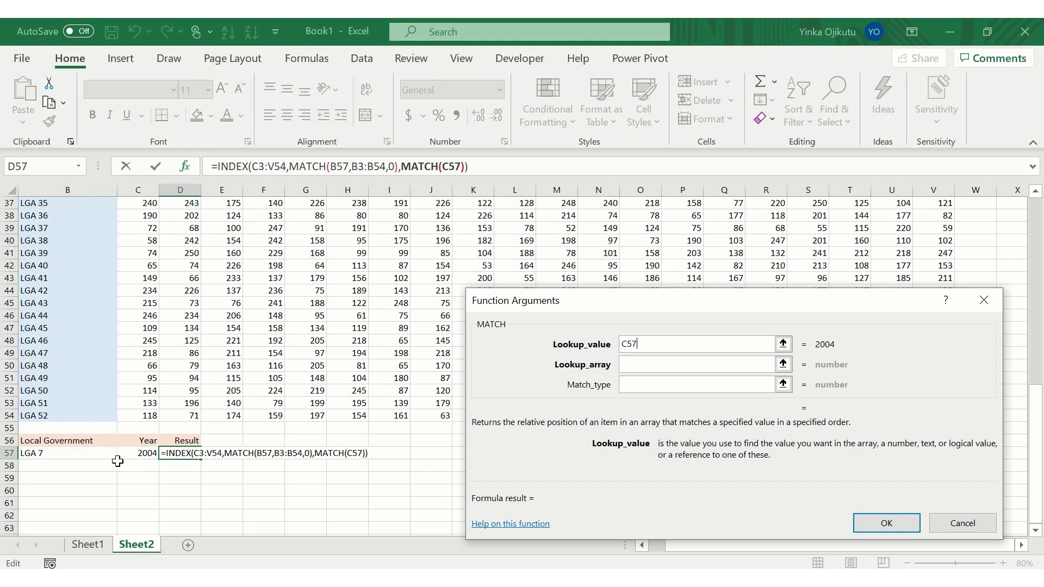
Set the column MATCH's Lookup_array to the year headers C2:V2 with Match_type 0, and accept the complete INDEX formula.
{"action": "left_click", "coordinate": [660, 364]}
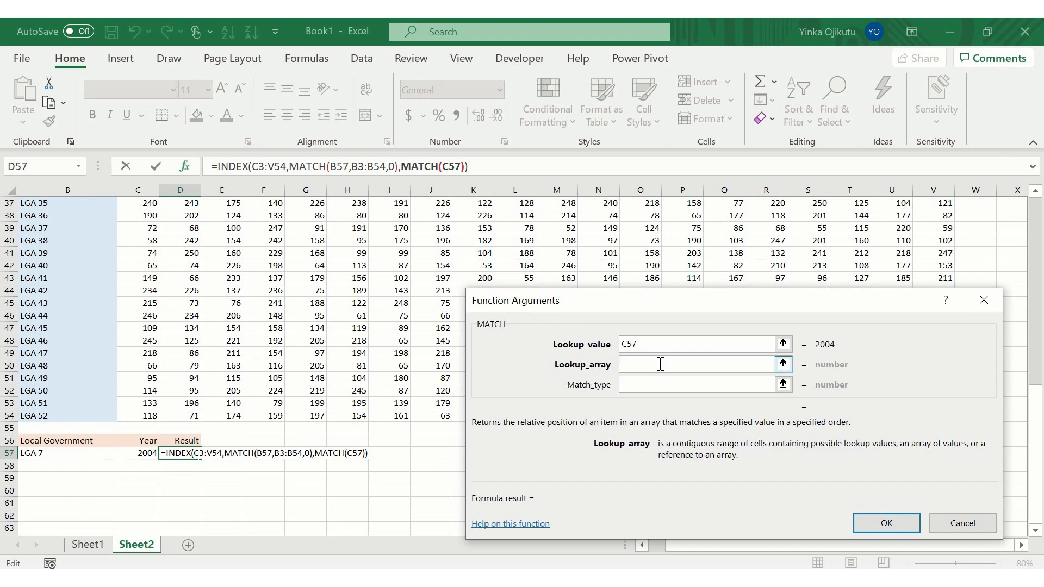
{"action": "left_click_drag", "start_coordinate": [1035, 416], "coordinate": [1035, 218]}
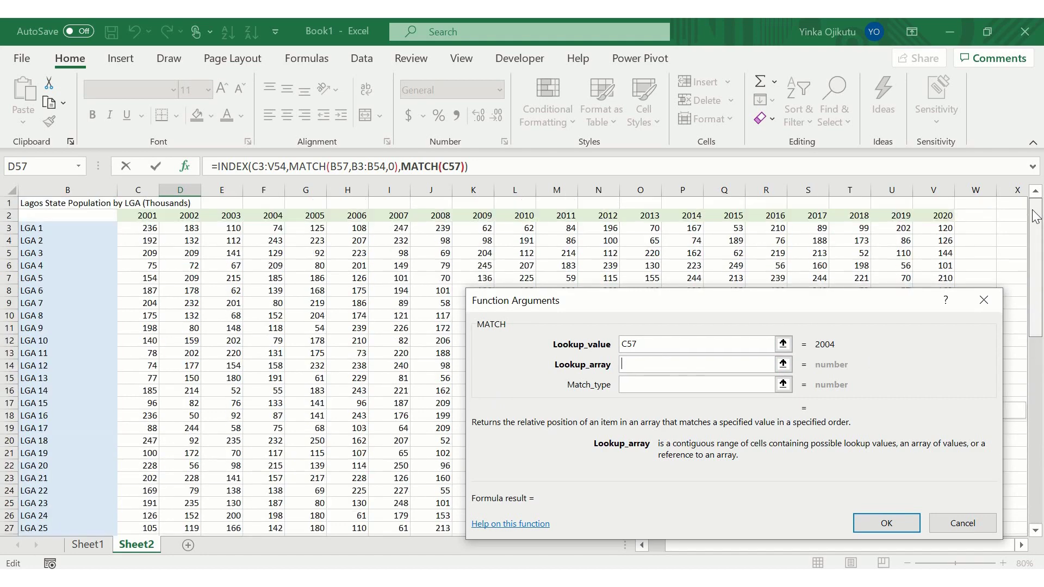
{"action": "left_click", "coordinate": [151, 215]}
{"action": "key", "text": "ctrl+shift+Right"}
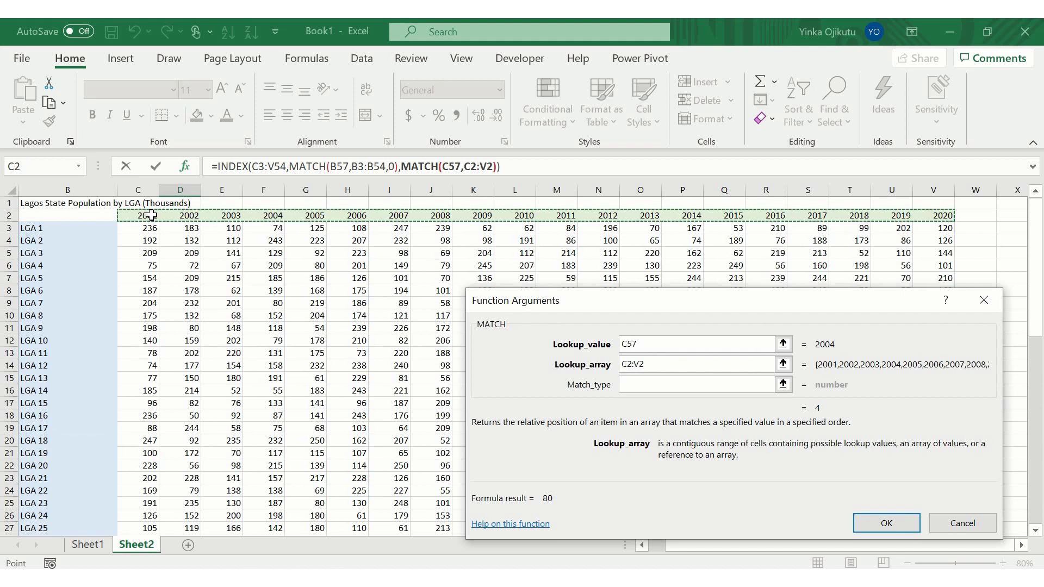
{"action": "left_click", "coordinate": [645, 387]}
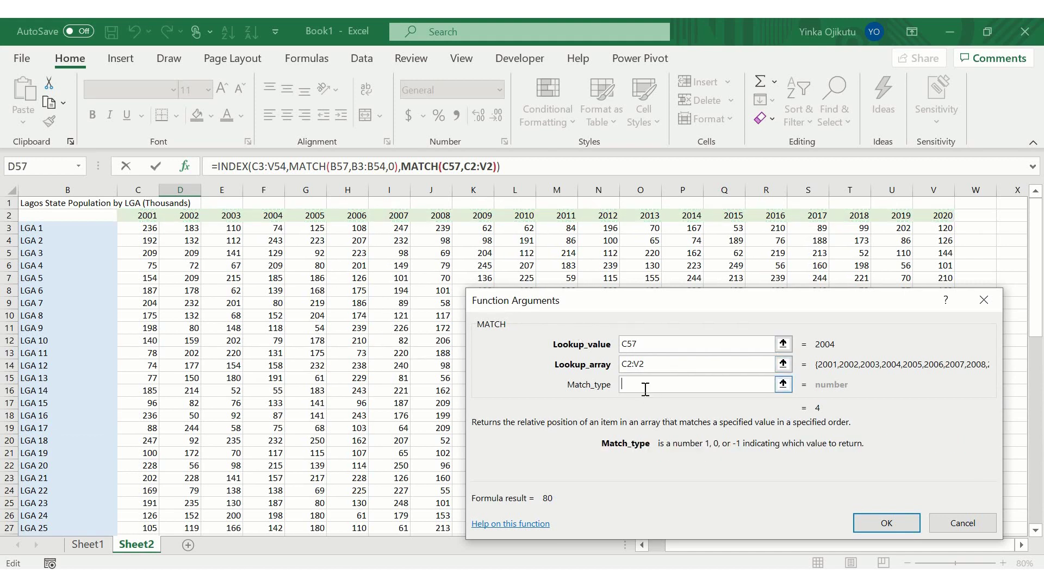
{"action": "type", "text": "0"}
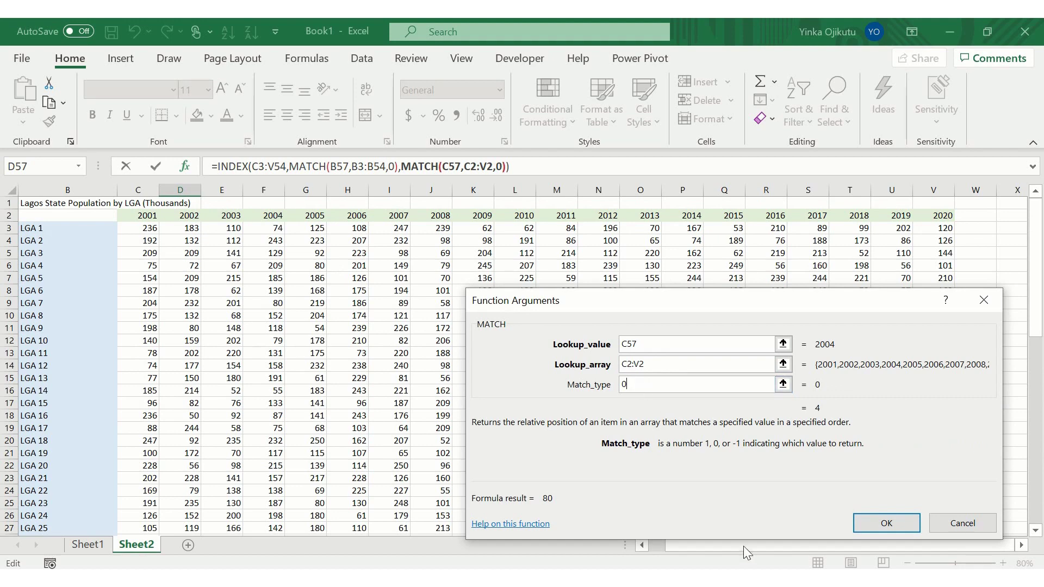
{"action": "left_click", "coordinate": [229, 166]}
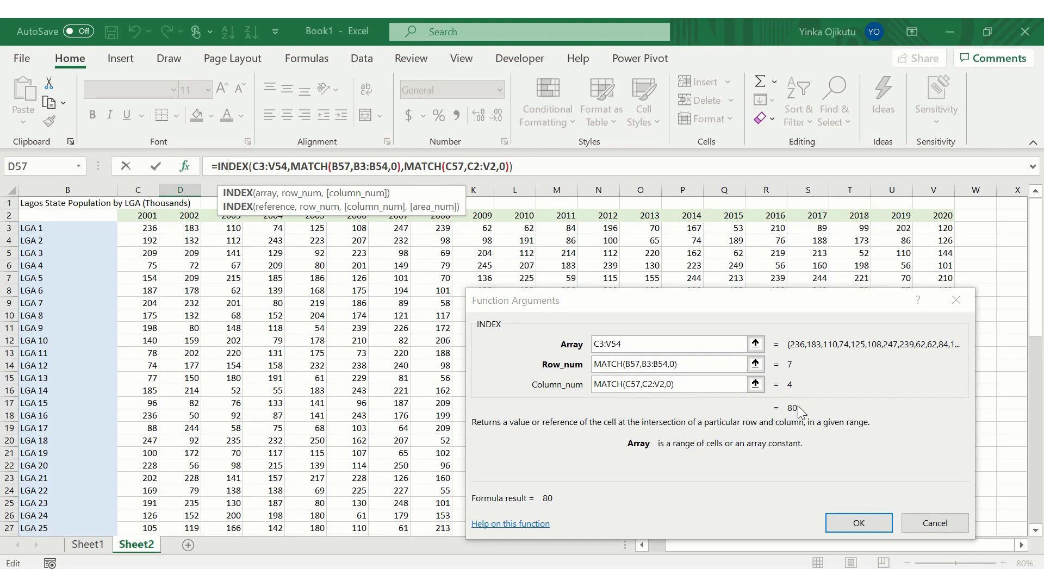
{"action": "left_click", "coordinate": [860, 523]}
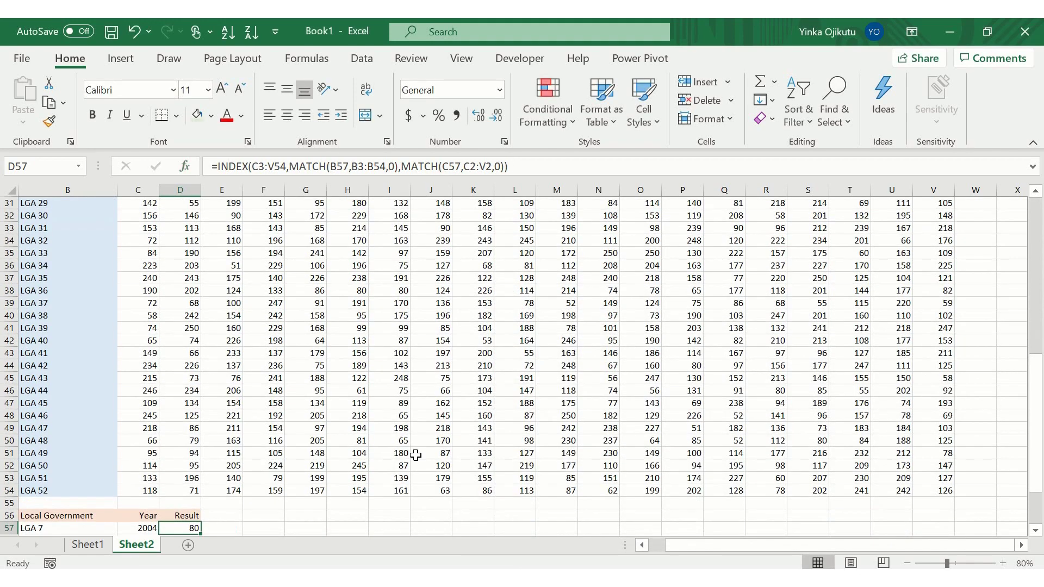
Examine the Local Government, Year and Result cells in row 57, including the finished formula in D57.
{"action": "left_click", "coordinate": [383, 501]}
{"action": "key", "text": "Down"}
{"action": "key", "text": "Down"}
{"action": "key", "text": "Down"}
{"action": "key", "text": "Down"}
{"action": "key", "text": "Down"}
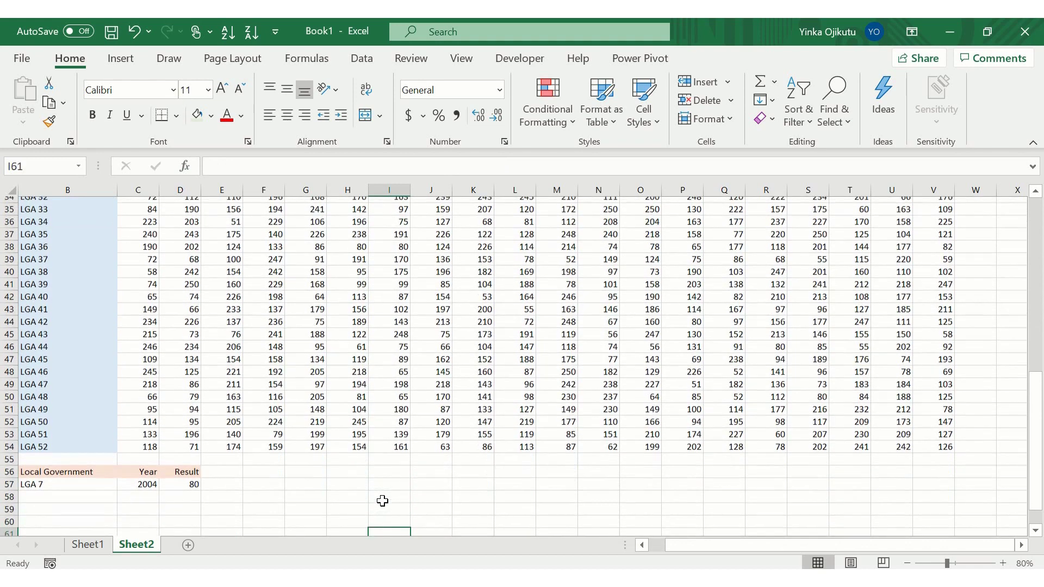
{"action": "key", "text": "Left"}
{"action": "key", "text": "Left"}
{"action": "key", "text": "Left"}
{"action": "key", "text": "Left"}
{"action": "key", "text": "Left"}
{"action": "key", "text": "Left"}
{"action": "key", "text": "Left"}
{"action": "key", "text": "Left"}
{"action": "key", "text": "Up"}
{"action": "key", "text": "Up"}
{"action": "key", "text": "Up"}
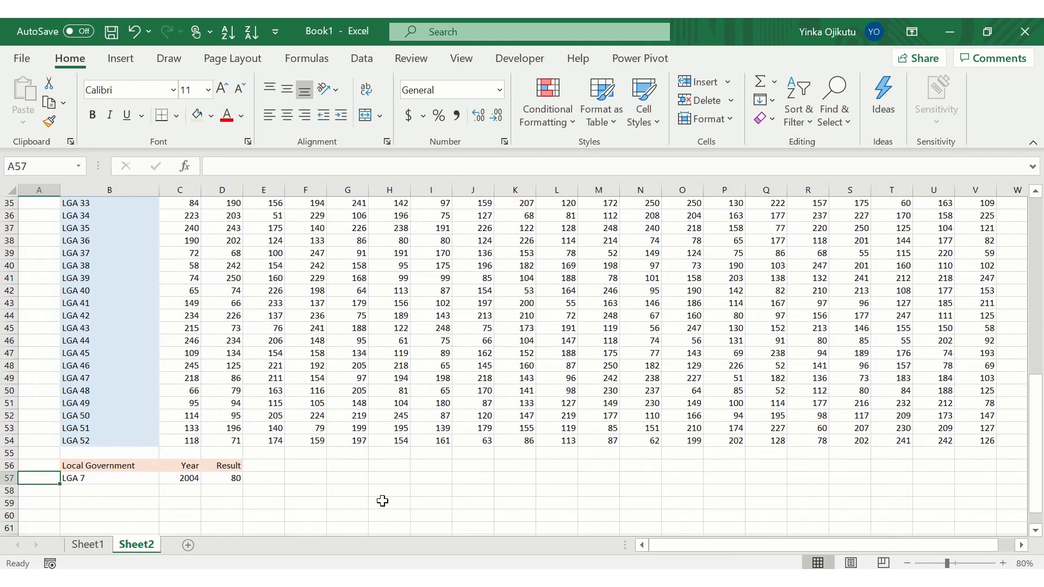
{"action": "key", "text": "Right"}
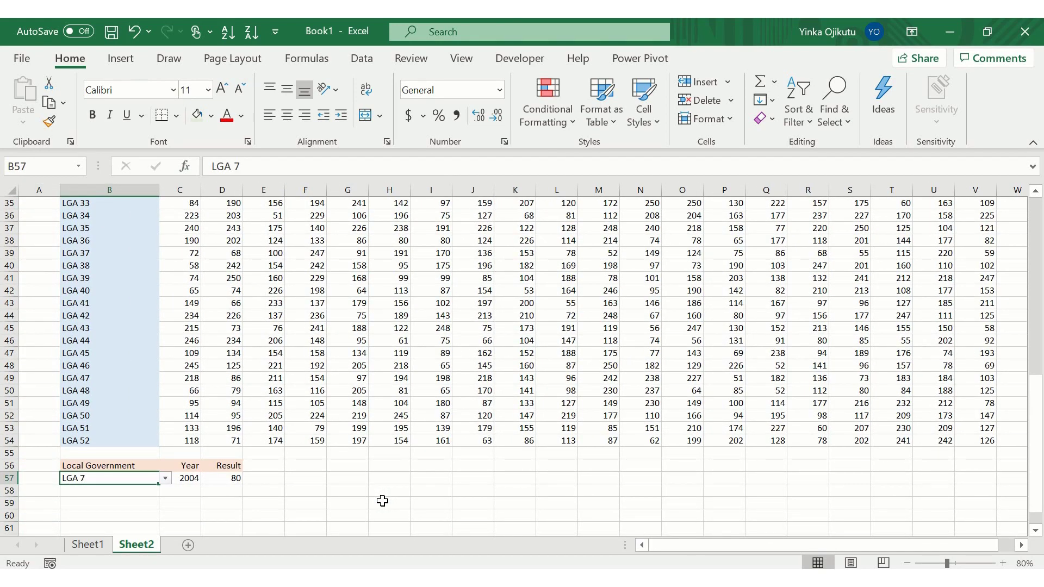
{"action": "key", "text": "Right"}
{"action": "key", "text": "Right"}
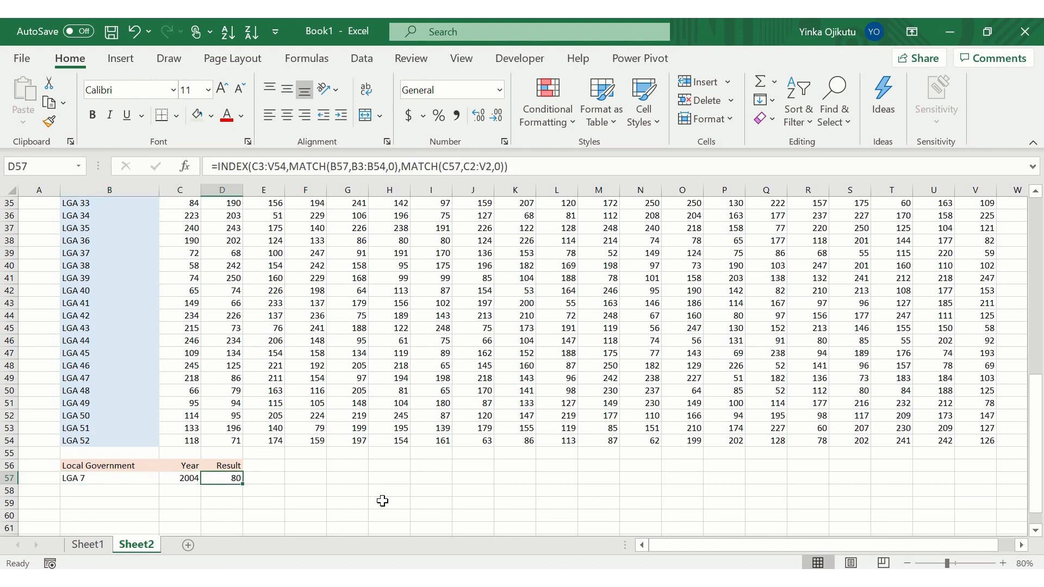
Trace the LGA 7 row to the 2004 column in the population table to check the lookup result.
{"action": "key", "text": "Up"}
{"action": "key", "text": "Up"}
{"action": "key", "text": "Up"}
{"action": "key", "text": "Up"}
{"action": "key", "text": "Up"}
{"action": "key", "text": "Up"}
{"action": "key", "text": "Up"}
{"action": "key", "text": "Up"}
{"action": "key", "text": "Up"}
{"action": "key", "text": "Up"}
{"action": "key", "text": "Up"}
{"action": "key", "text": "Up"}
{"action": "key", "text": "Up"}
{"action": "key", "text": "Up"}
{"action": "key", "text": "Up"}
{"action": "key", "text": "Up"}
{"action": "key", "text": "Up"}
{"action": "key", "text": "Up"}
{"action": "key", "text": "Up"}
{"action": "key", "text": "Up"}
{"action": "key", "text": "Up"}
{"action": "key", "text": "Up"}
{"action": "key", "text": "Up"}
{"action": "key", "text": "Up"}
{"action": "key", "text": "Up"}
{"action": "key", "text": "Up"}
{"action": "key", "text": "Up"}
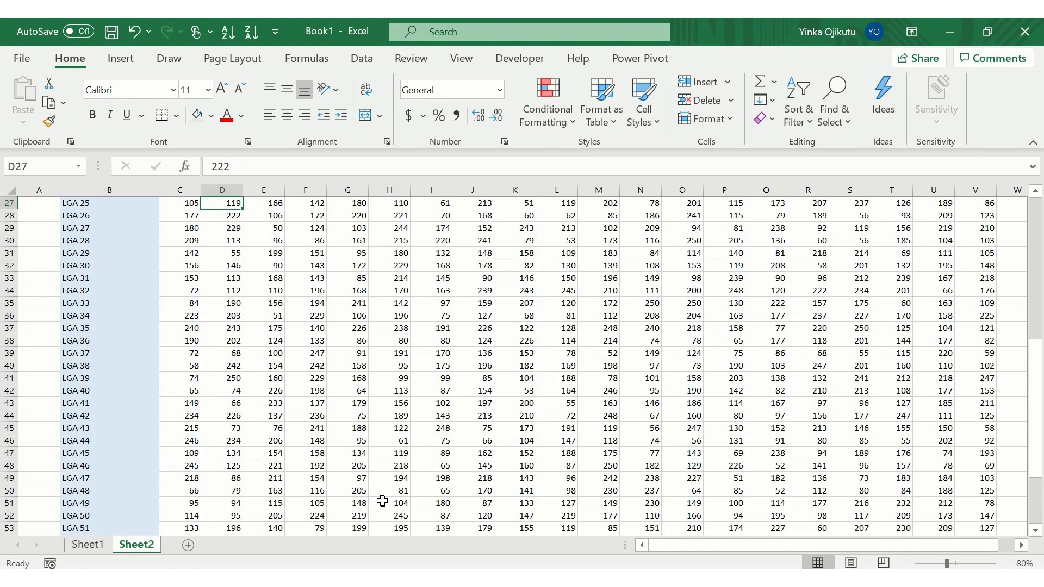
{"action": "key", "text": "Down"}
{"action": "key", "text": "Down"}
{"action": "key", "text": "Down"}
{"action": "key", "text": "Down"}
{"action": "key", "text": "Down"}
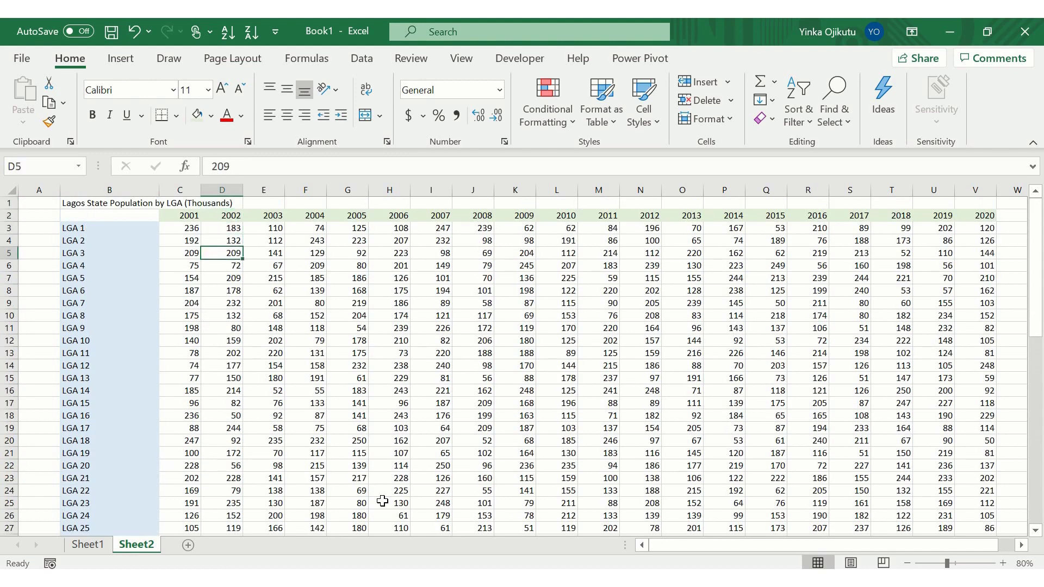
{"action": "key", "text": "Left"}
{"action": "key", "text": "Left"}
{"action": "key", "text": "Down"}
{"action": "key", "text": "Down"}
{"action": "key", "text": "Down"}
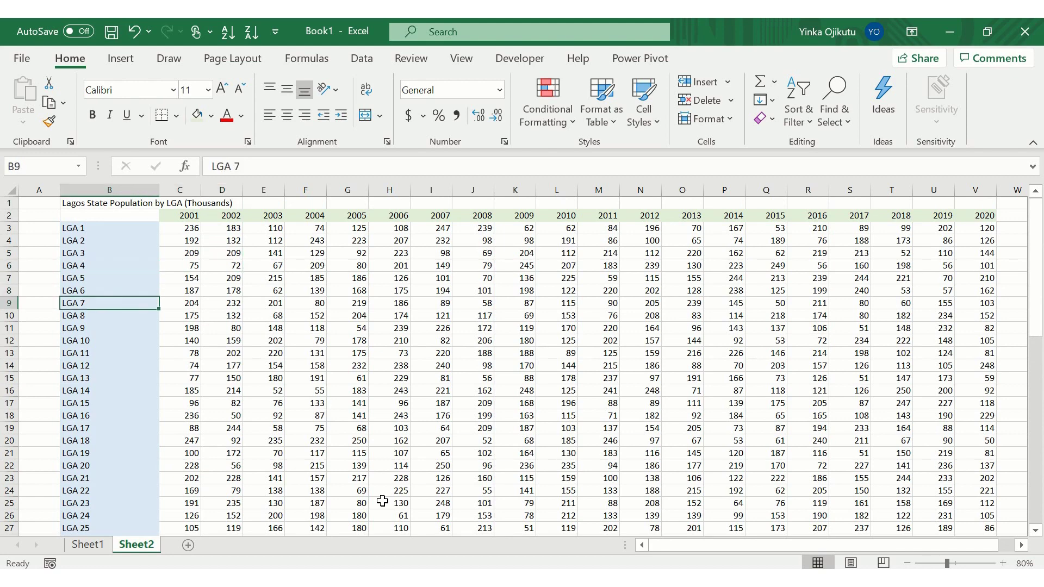
{"action": "key", "text": "Right"}
{"action": "key", "text": "Right"}
{"action": "key", "text": "Right"}
{"action": "key", "text": "Right"}
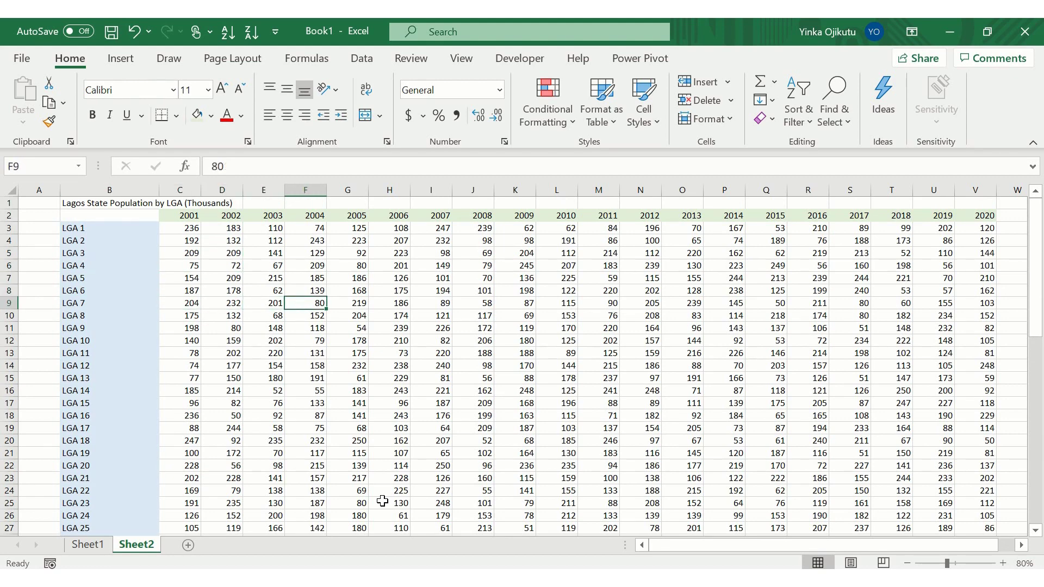
Choose LGA 52 as the Local Government in cell B57.
{"action": "left_click_drag", "start_coordinate": [1036, 332], "coordinate": [1039, 538]}
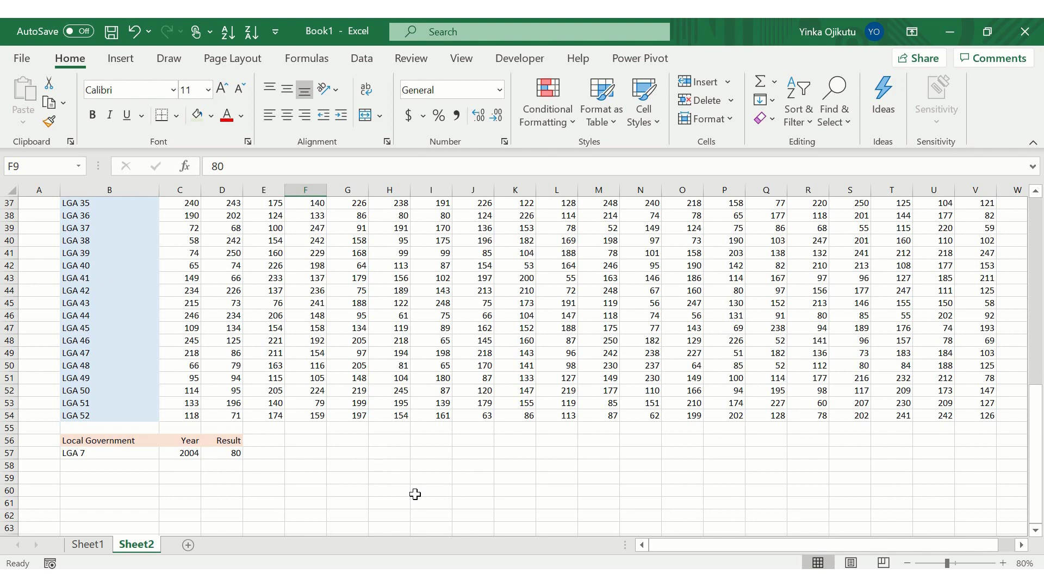
{"action": "left_click", "coordinate": [145, 454]}
{"action": "left_click", "coordinate": [165, 453]}
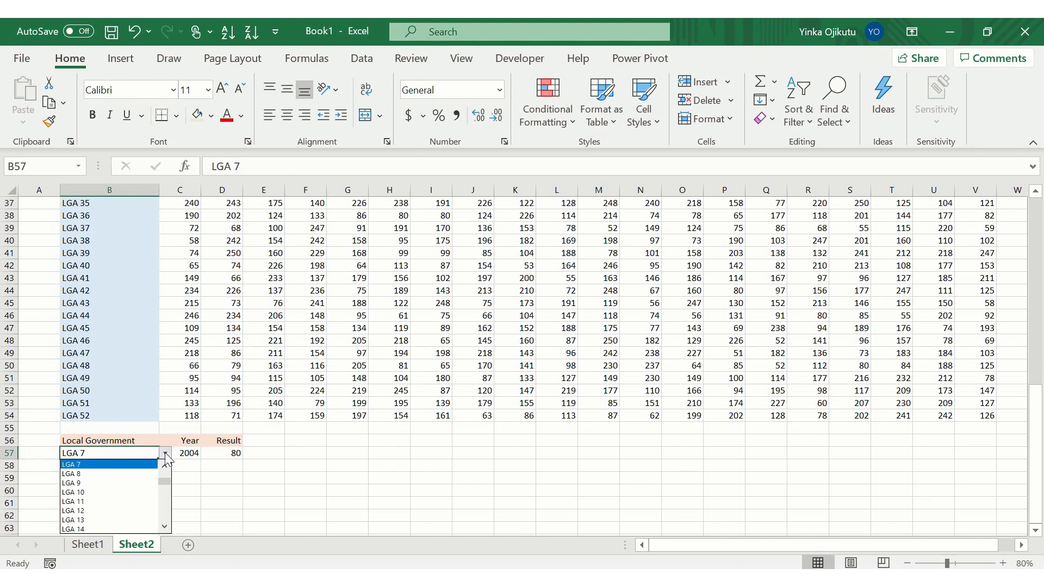
{"action": "left_click_drag", "start_coordinate": [164, 524], "coordinate": [164, 530]}
{"action": "left_click", "coordinate": [142, 529]}
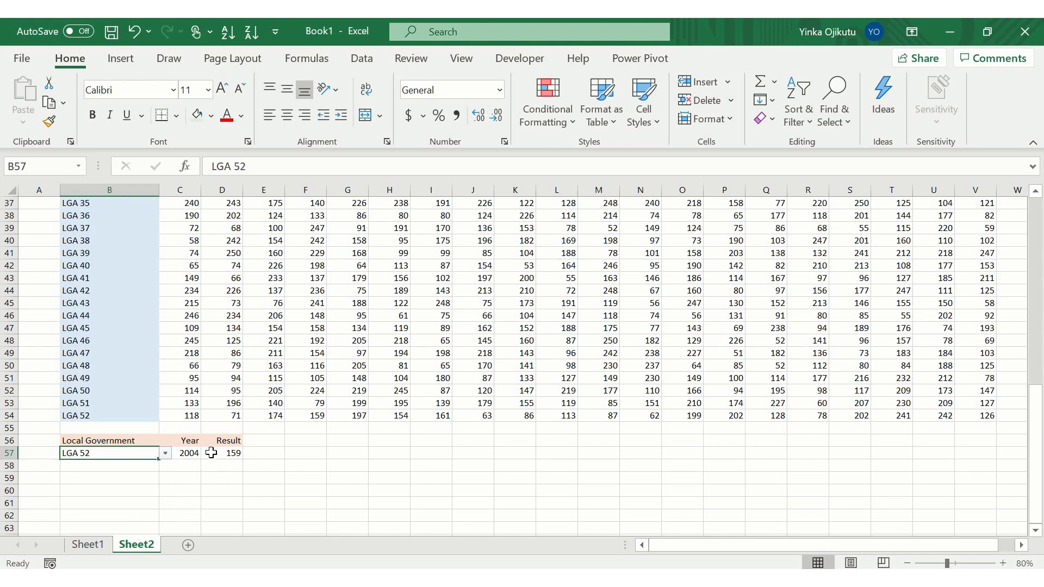
Choose 2011 as the Year in cell C57 and leave the lookup cells.
{"action": "left_click", "coordinate": [193, 454]}
{"action": "left_click", "coordinate": [206, 454]}
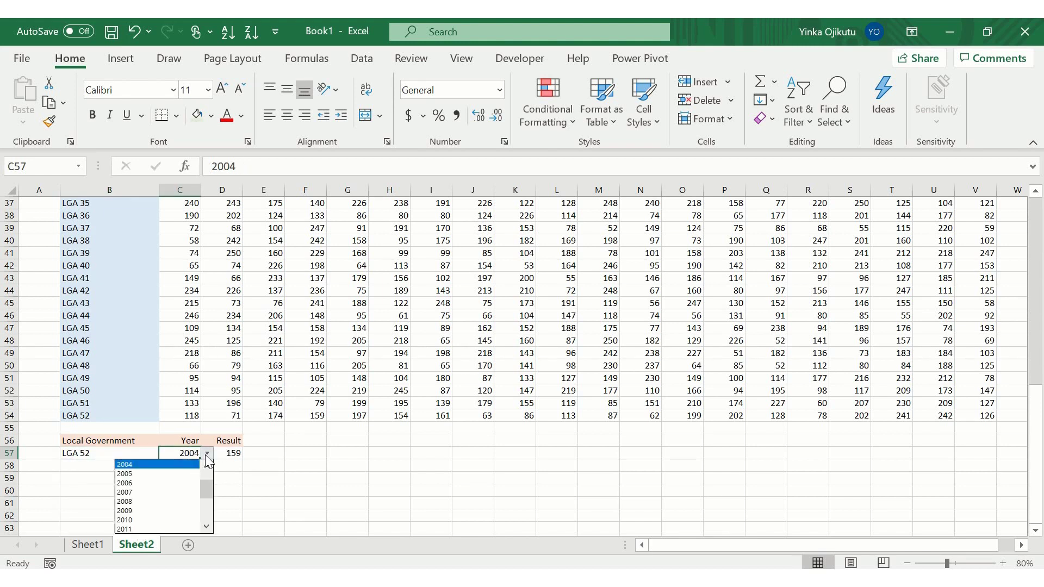
{"action": "left_click", "coordinate": [179, 529]}
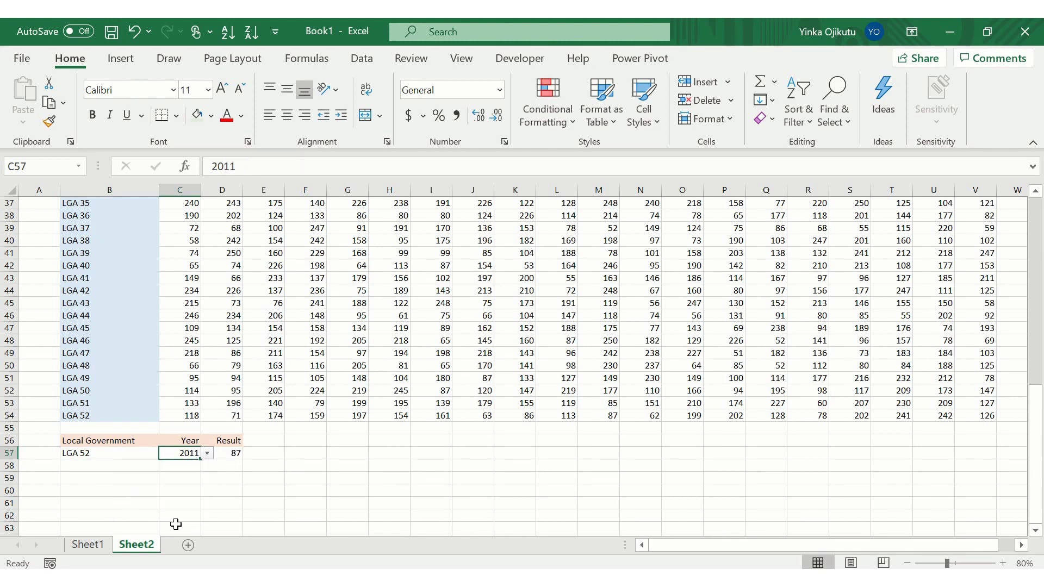
{"action": "key", "text": "Right"}
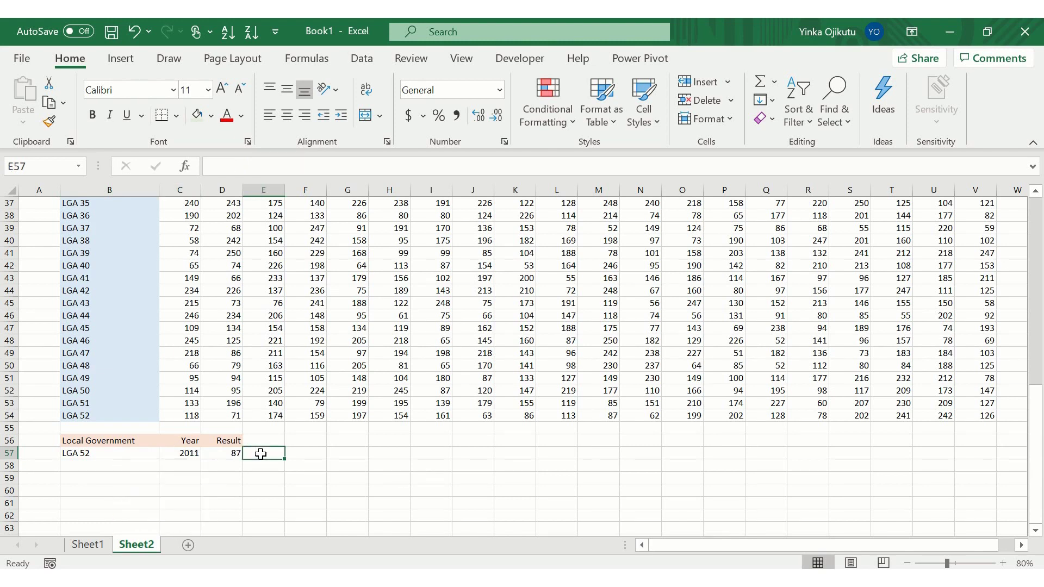
Choose LGA 48 as the Local Government in cell B57 and 2013 as the Year in cell C57.
{"action": "left_click", "coordinate": [121, 456]}
{"action": "left_click", "coordinate": [165, 453]}
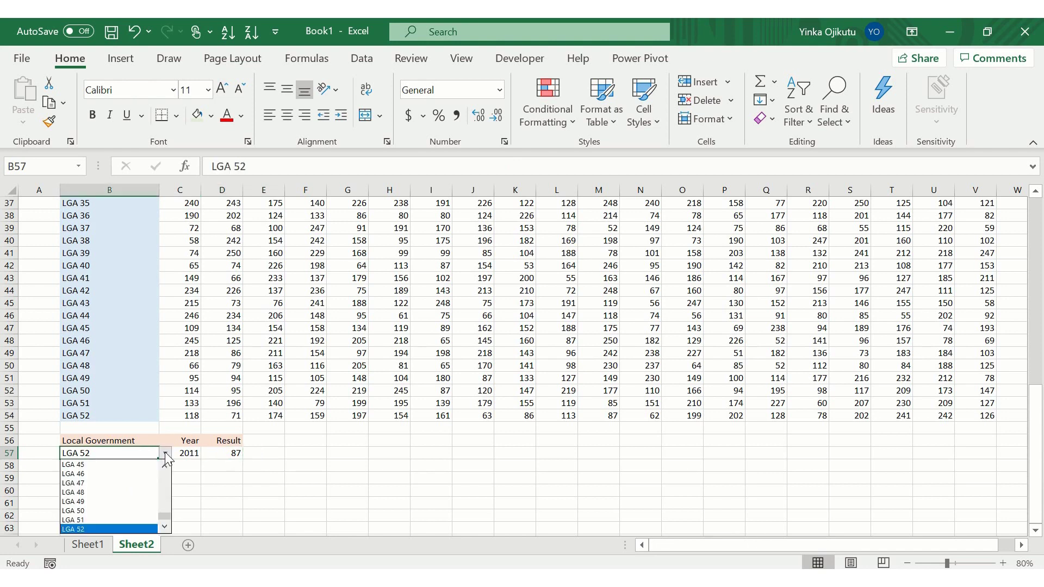
{"action": "left_click", "coordinate": [118, 494]}
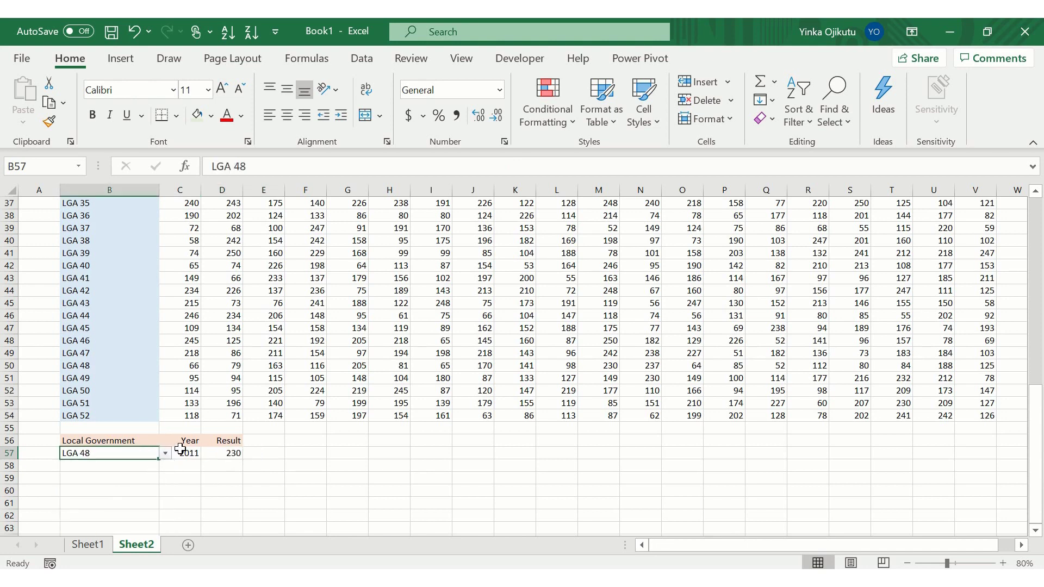
{"action": "left_click", "coordinate": [184, 452]}
{"action": "left_click", "coordinate": [208, 455]}
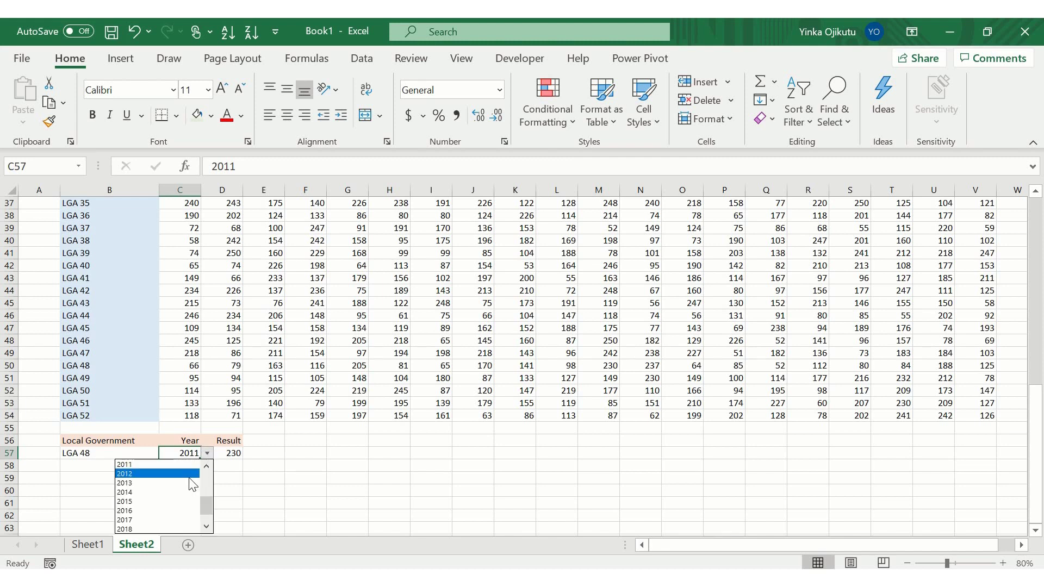
{"action": "left_click", "coordinate": [188, 484]}
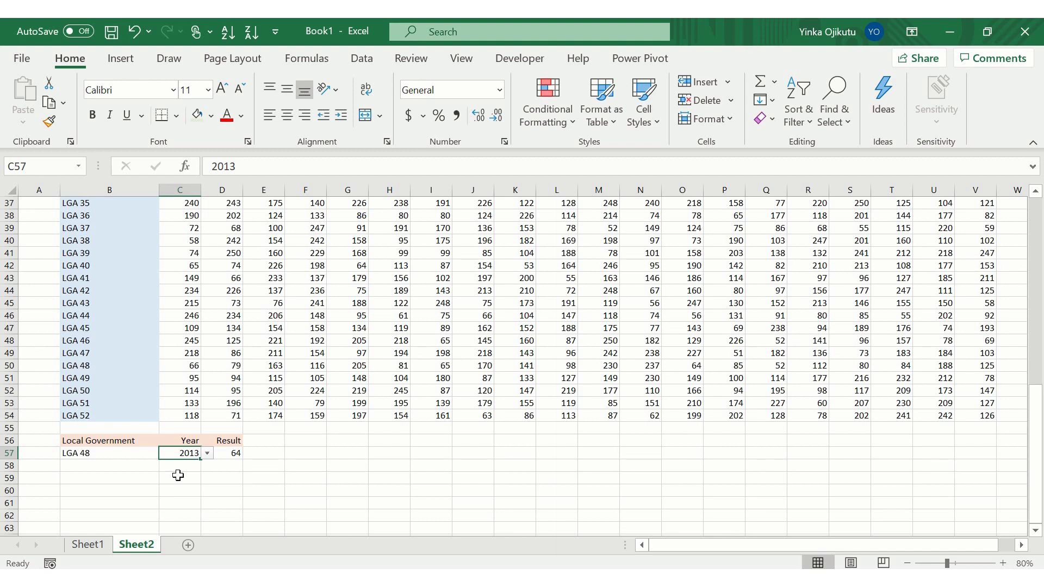
Choose LGA 10 as the Local Government in cell B57.
{"action": "left_click", "coordinate": [119, 458]}
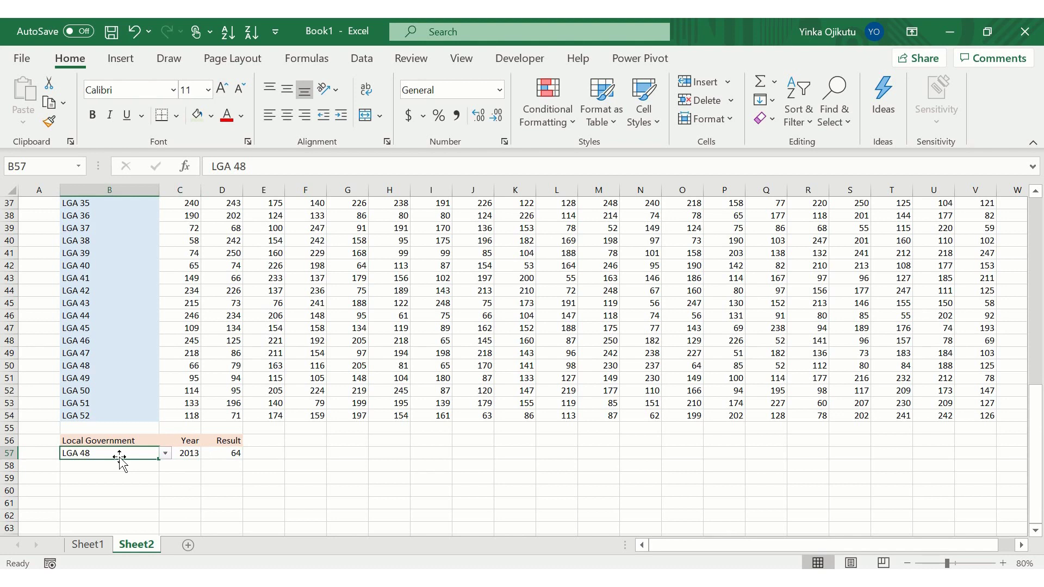
{"action": "left_click", "coordinate": [166, 454]}
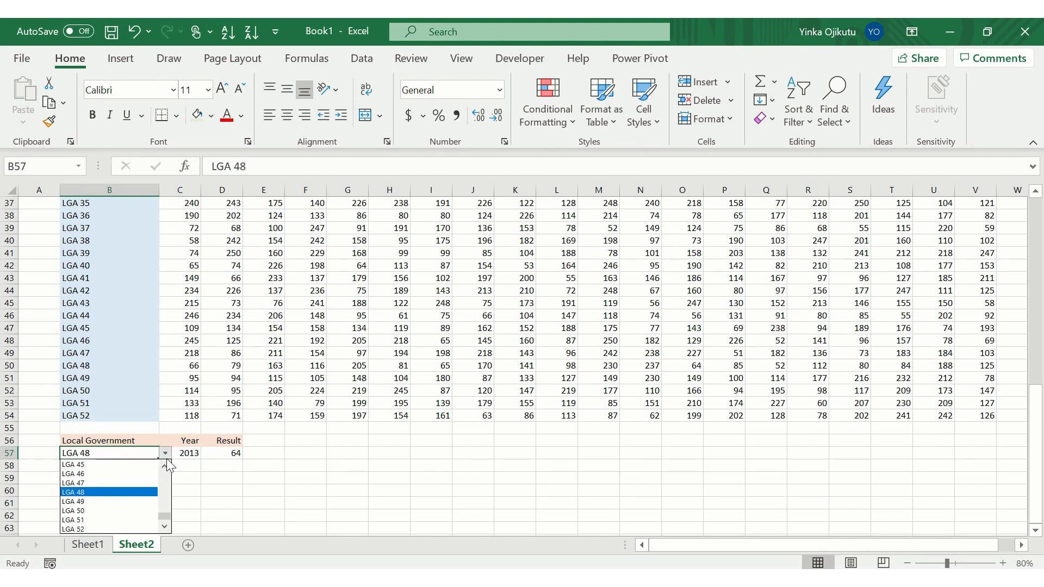
{"action": "left_click", "coordinate": [210, 468]}
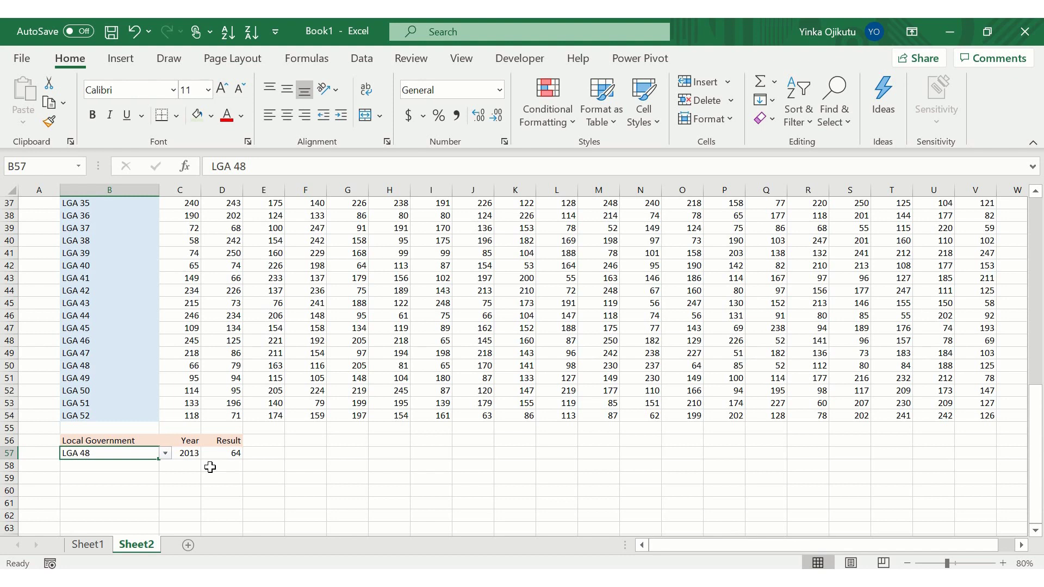
{"action": "left_click", "coordinate": [164, 453]}
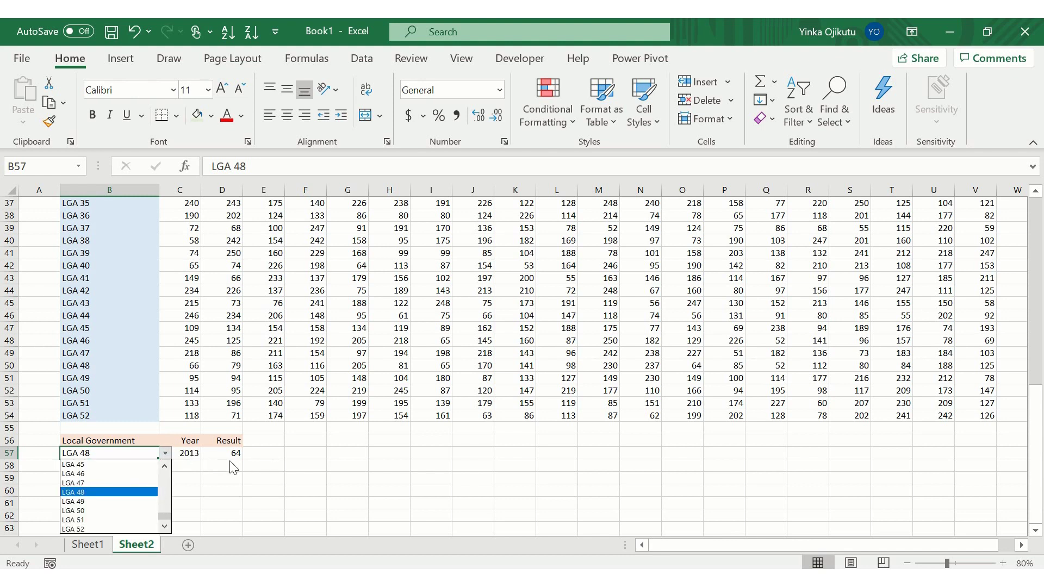
{"action": "left_click", "coordinate": [168, 466]}
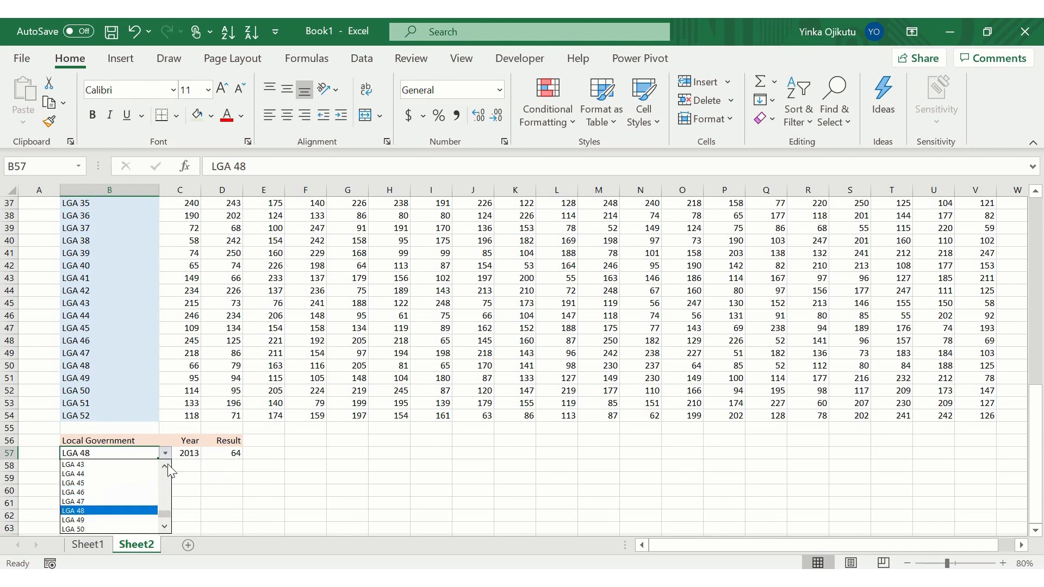
{"action": "left_click", "coordinate": [168, 466]}
{"action": "scroll", "coordinate": [168, 466], "scroll_direction": "up", "scroll_amount": 4}
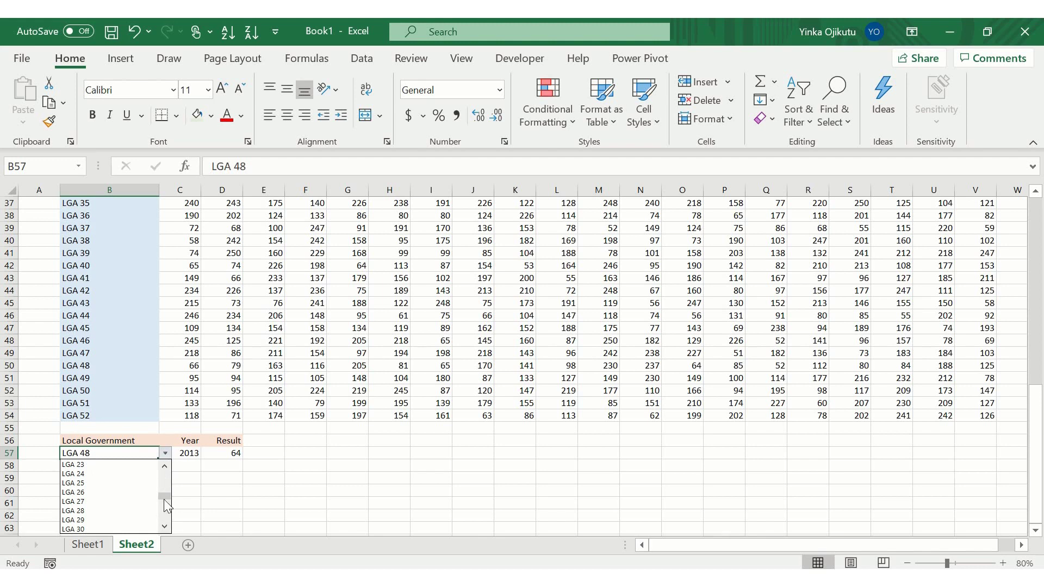
{"action": "left_click_drag", "start_coordinate": [161, 493], "coordinate": [158, 486]}
{"action": "left_click", "coordinate": [165, 467]}
{"action": "left_click", "coordinate": [165, 468]}
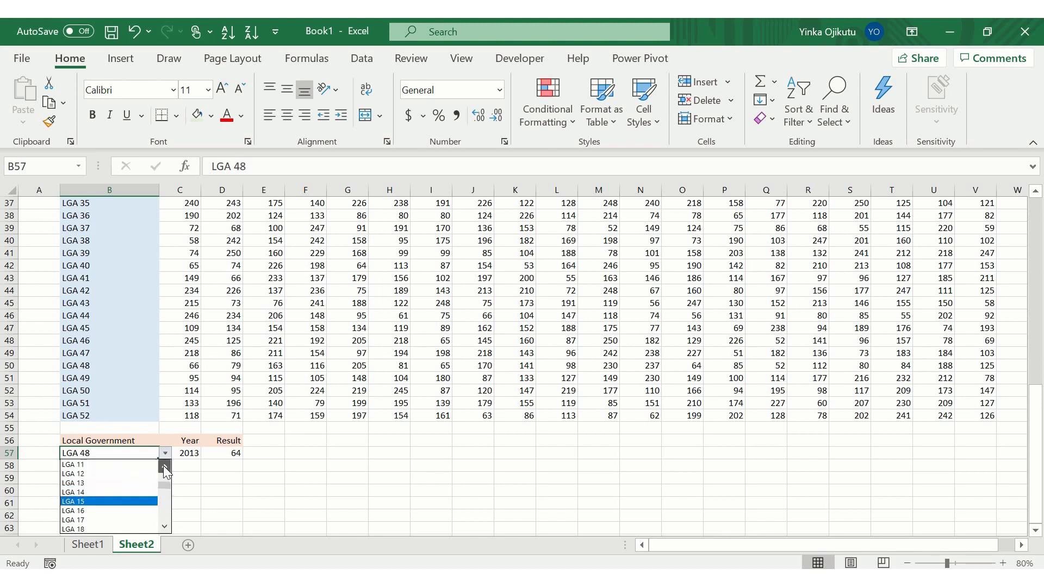
{"action": "left_click", "coordinate": [166, 467]}
{"action": "left_click", "coordinate": [165, 468]}
{"action": "left_click", "coordinate": [128, 466]}
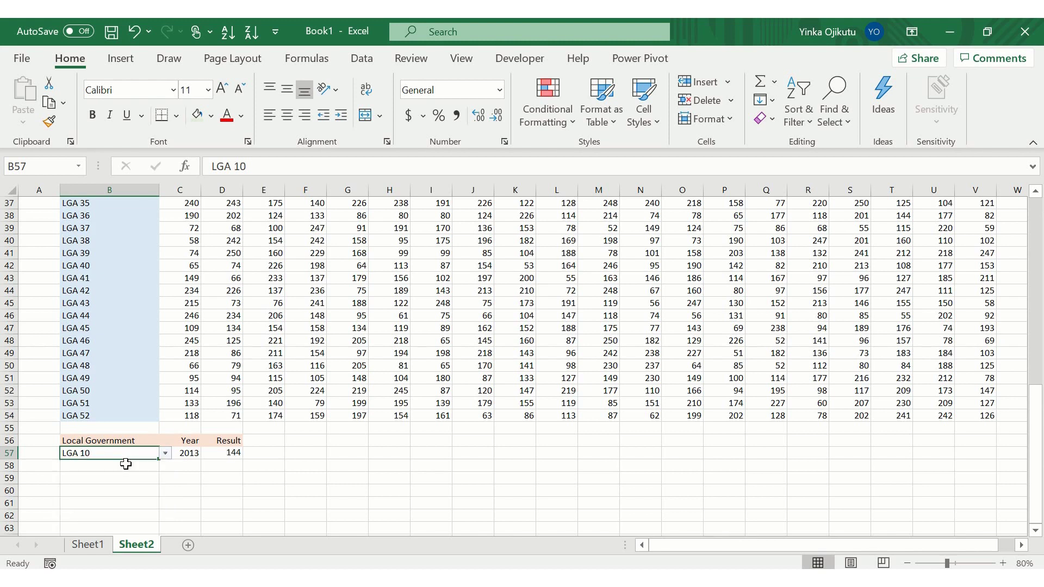
Choose 2020 as the Year in cell C57 and leave the lookup cells.
{"action": "left_click", "coordinate": [195, 453]}
{"action": "left_click", "coordinate": [207, 454]}
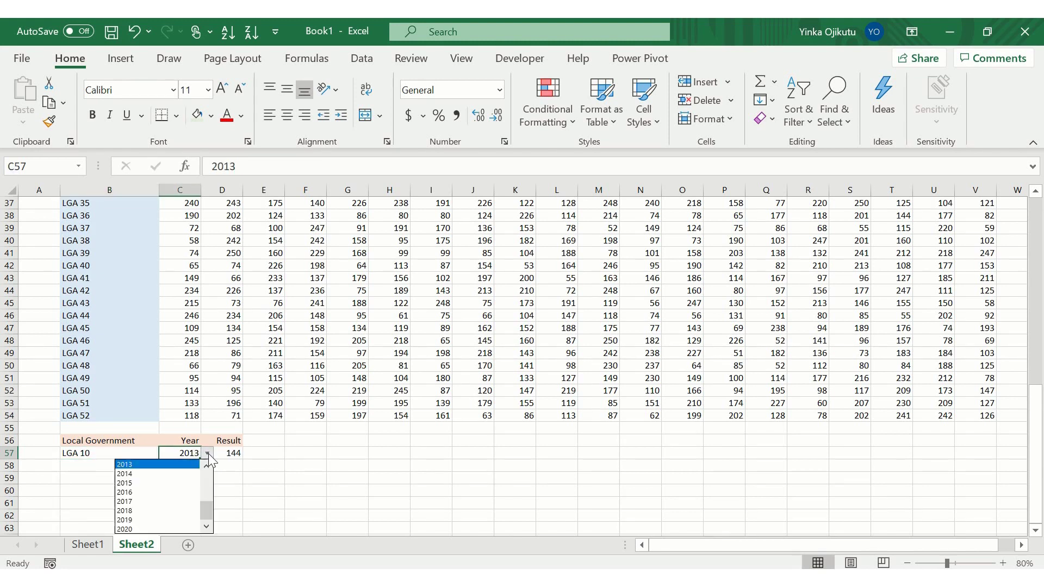
{"action": "left_click", "coordinate": [206, 523]}
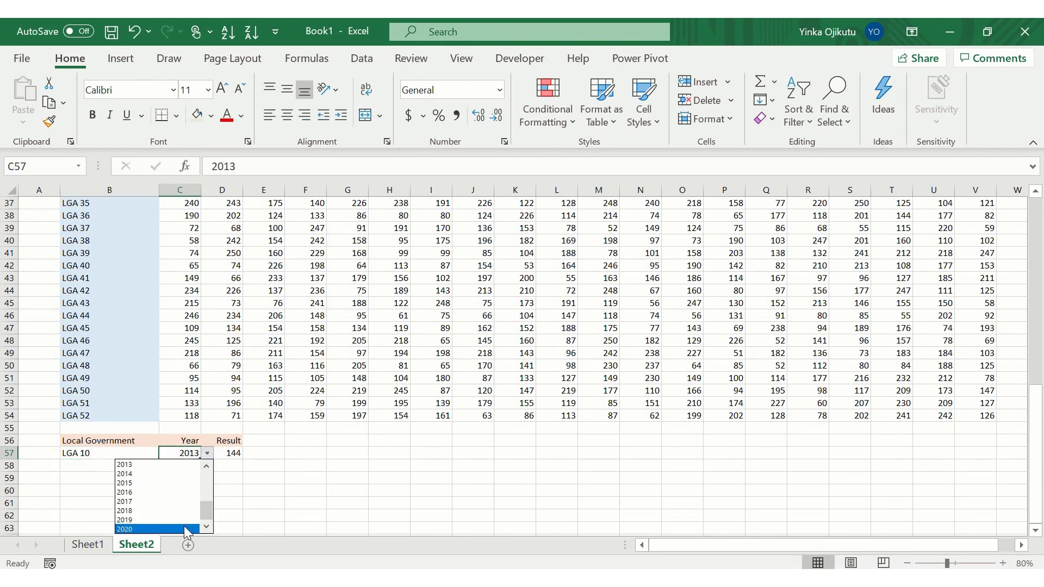
{"action": "left_click", "coordinate": [186, 529]}
{"action": "left_click", "coordinate": [278, 483]}
{"action": "scroll", "coordinate": [1021, 407], "scroll_direction": "up", "scroll_amount": 1}
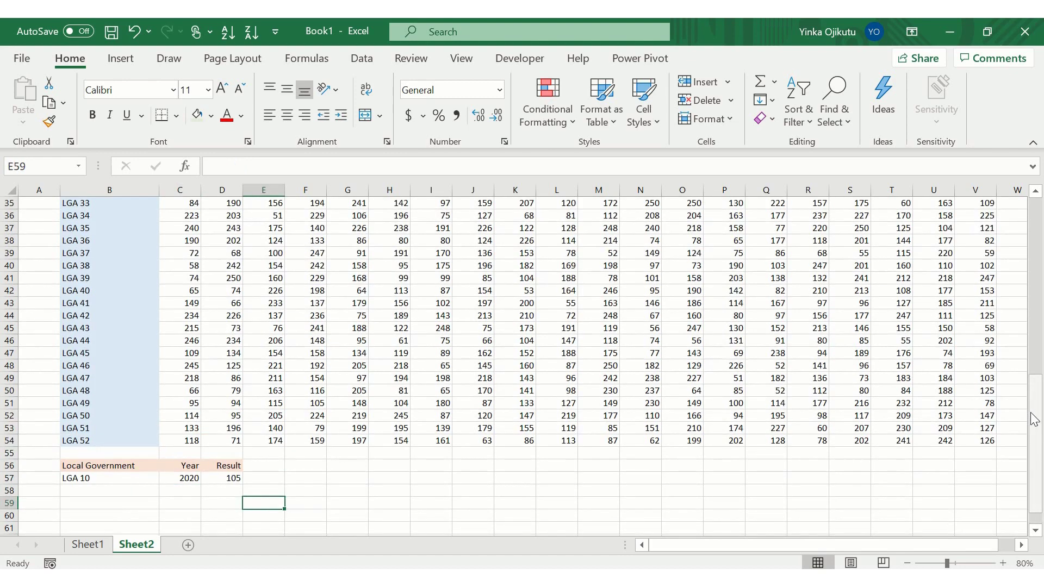